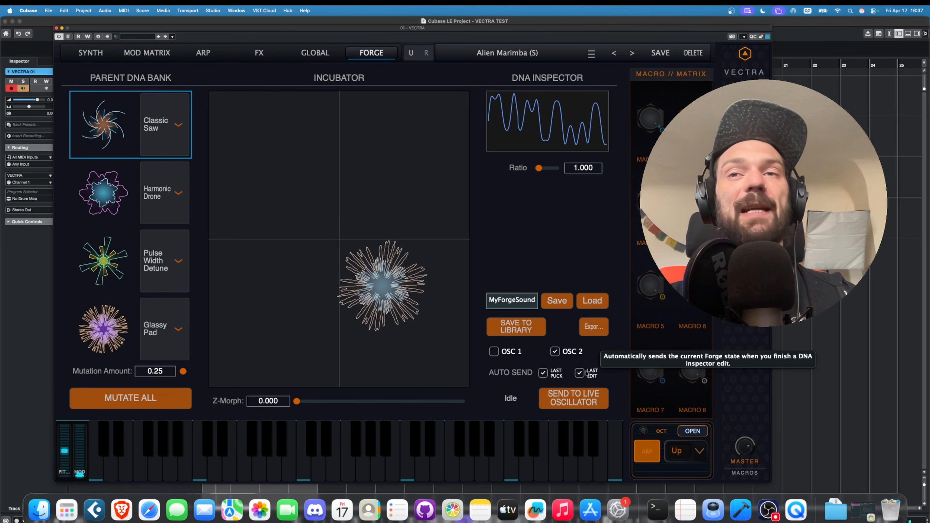
# Step: Look at the second oscillator's visualizer options on the synth page and look over the preset browser
pyautogui.click(90, 53)
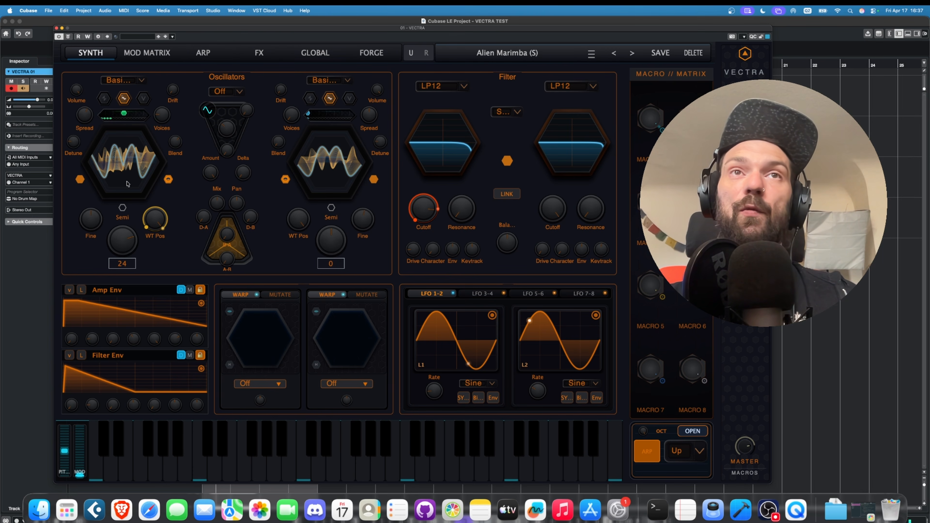
pyautogui.click(331, 209)
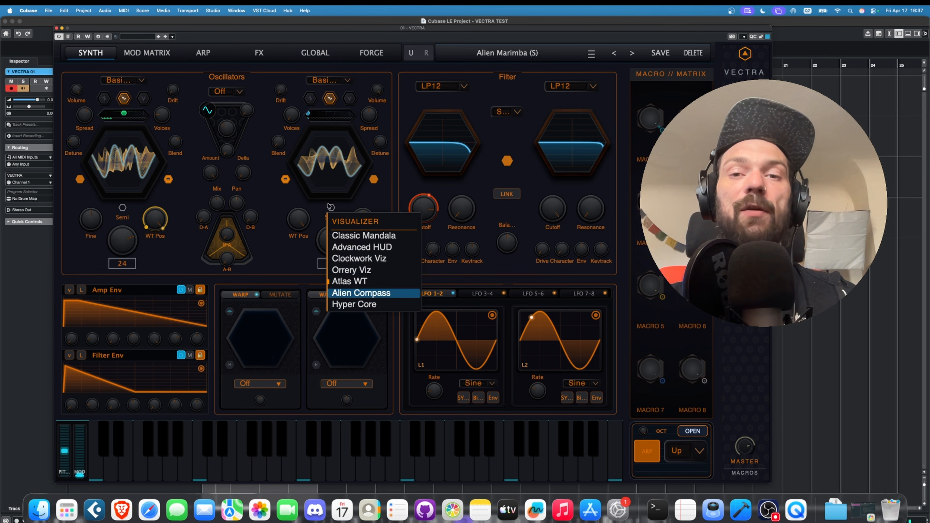
pyautogui.click(358, 202)
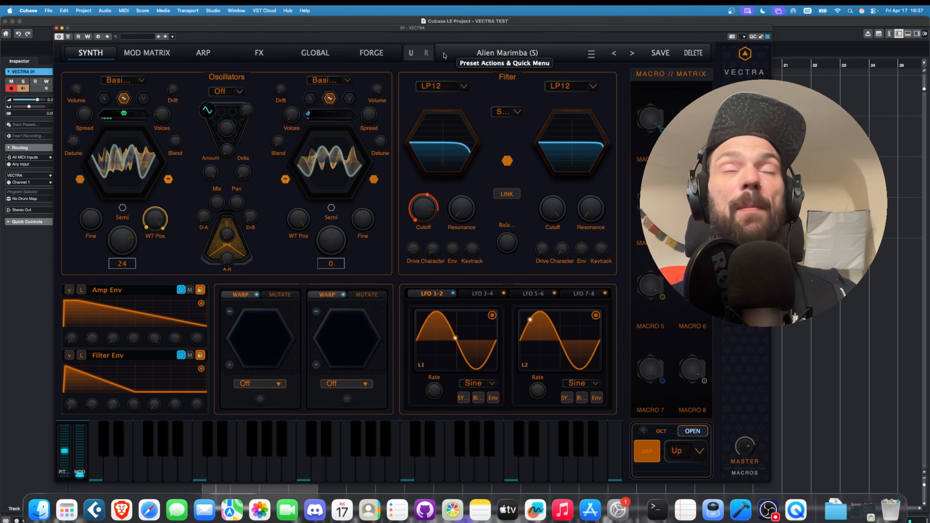
pyautogui.click(591, 54)
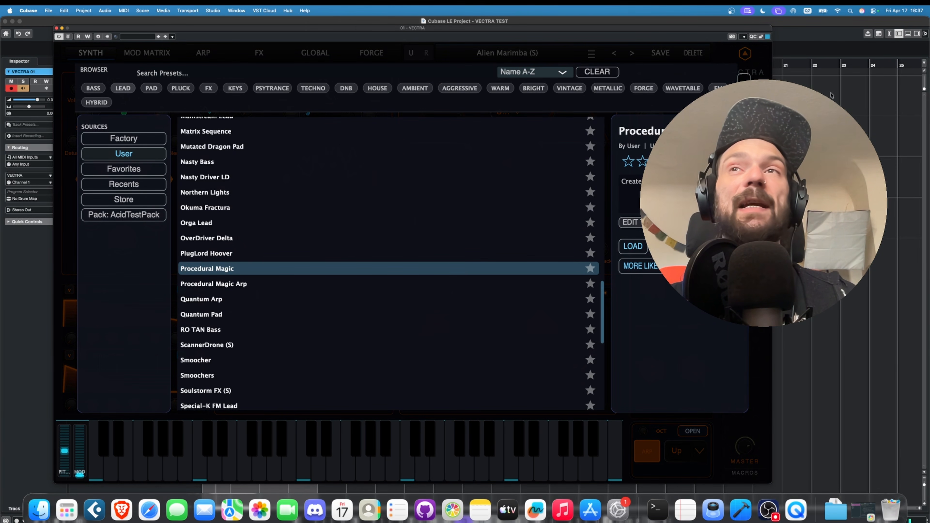
pyautogui.click(592, 54)
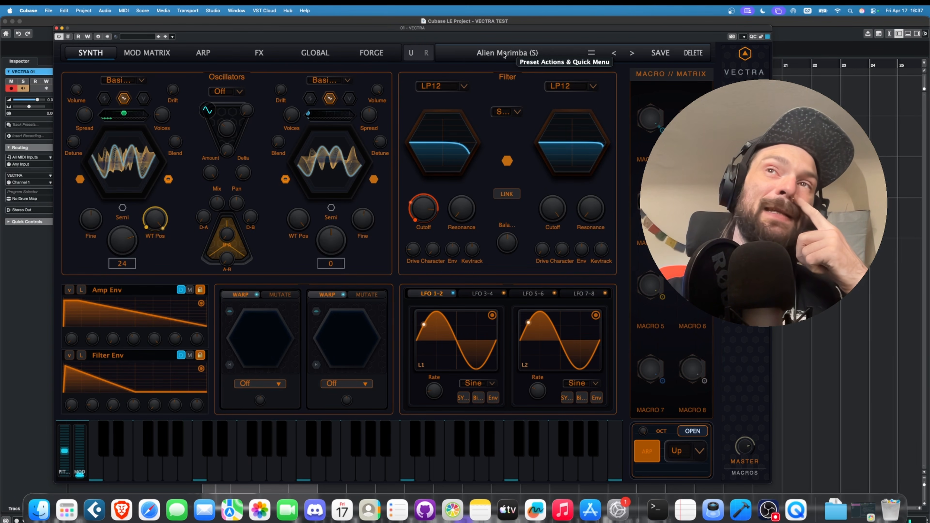
# Step: Review the license overview and diagnostics in the License Center and close it
pyautogui.click(503, 55)
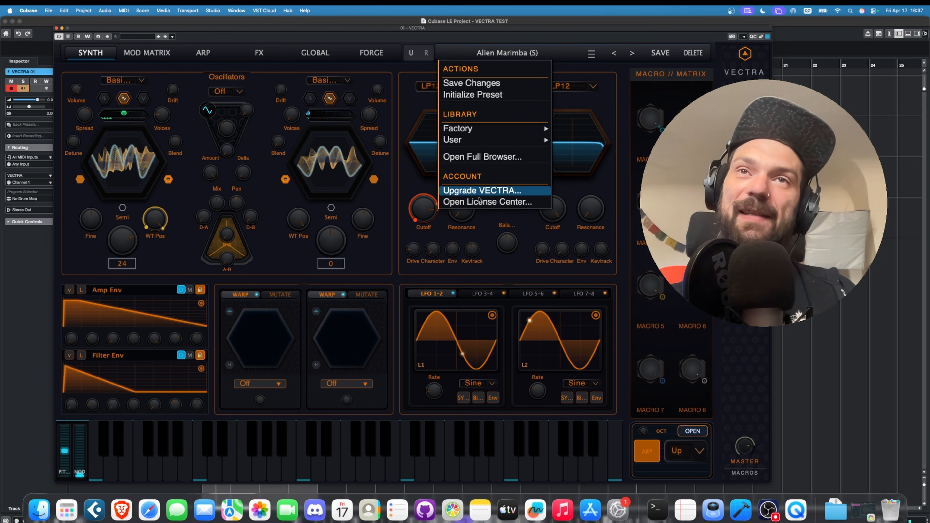
pyautogui.click(481, 202)
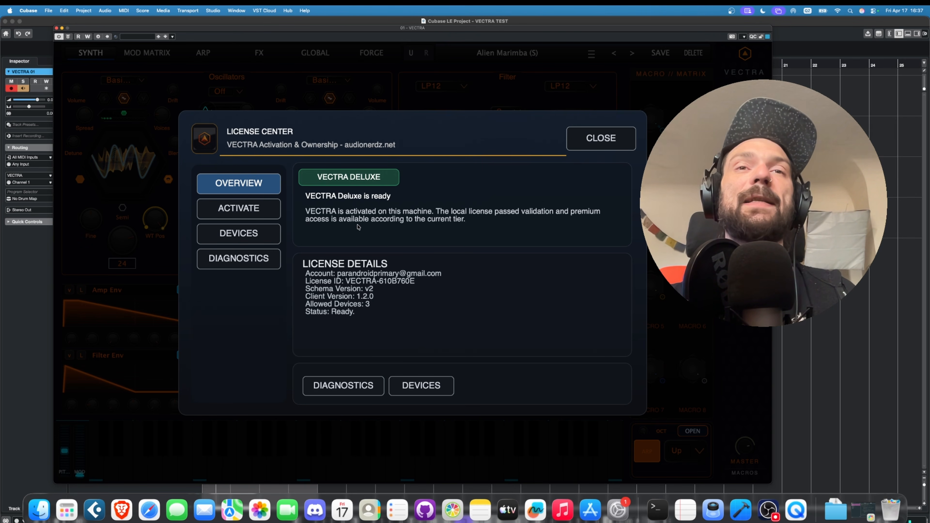
pyautogui.click(235, 258)
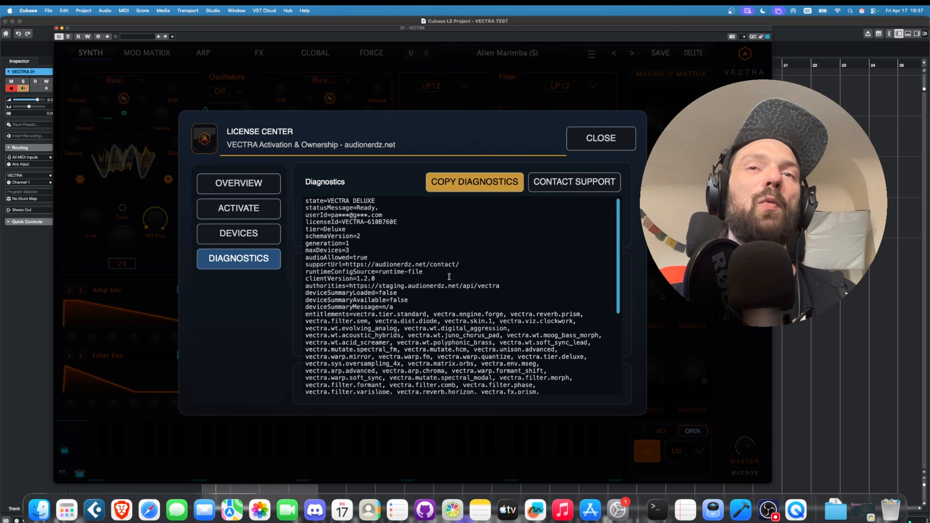
pyautogui.click(240, 187)
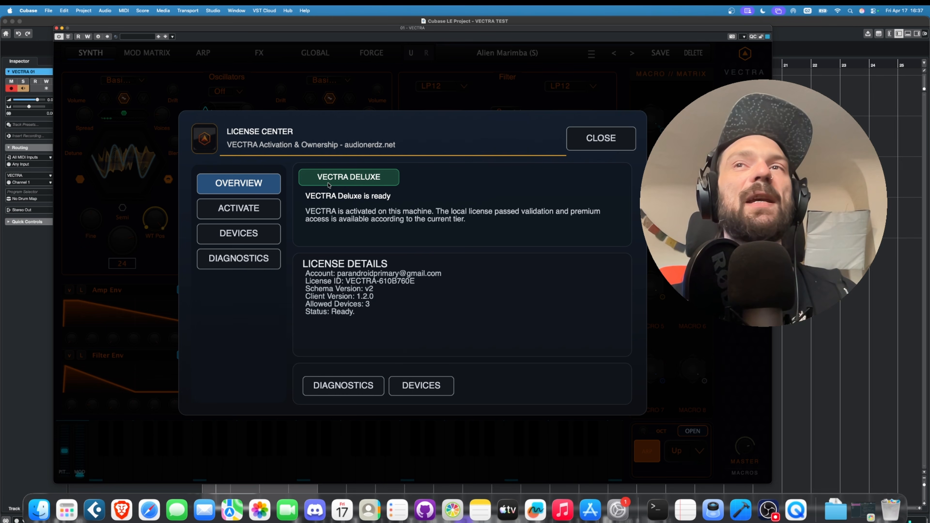
pyautogui.click(615, 132)
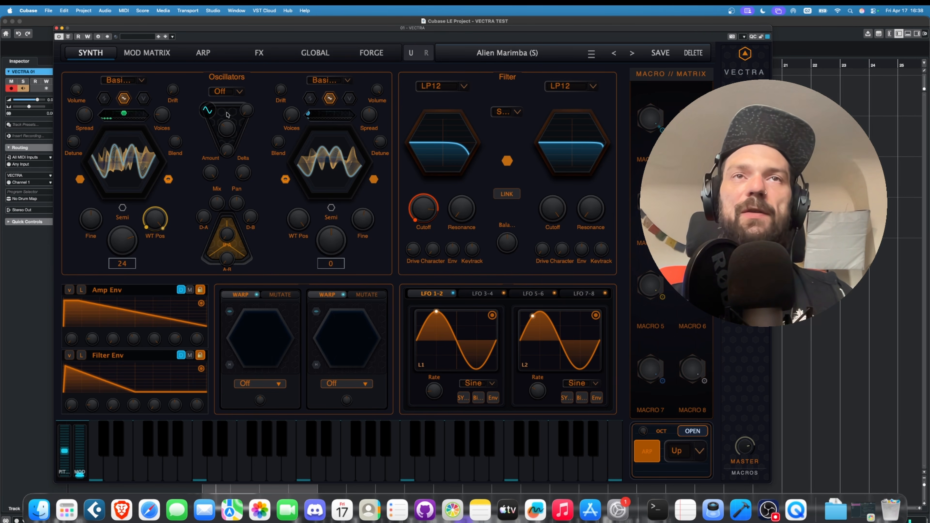
# Step: Switch both oscillator visualizers to a radial style and turn on the wave displays in both Warp modules
pyautogui.click(331, 207)
pyautogui.click(123, 208)
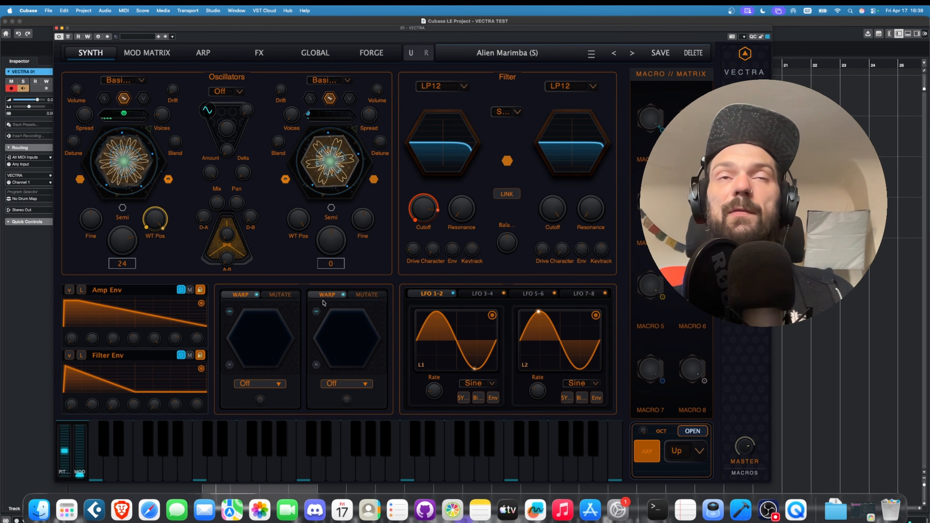
pyautogui.click(316, 311)
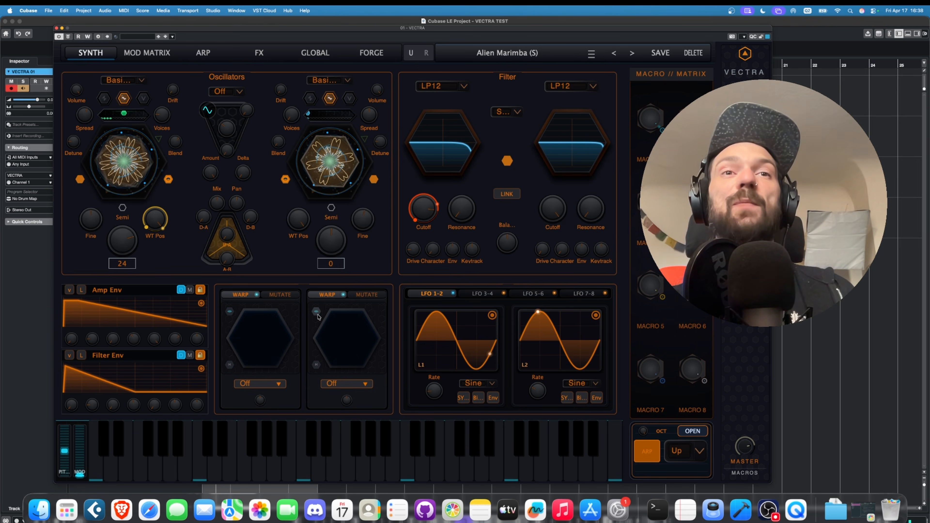
pyautogui.click(229, 311)
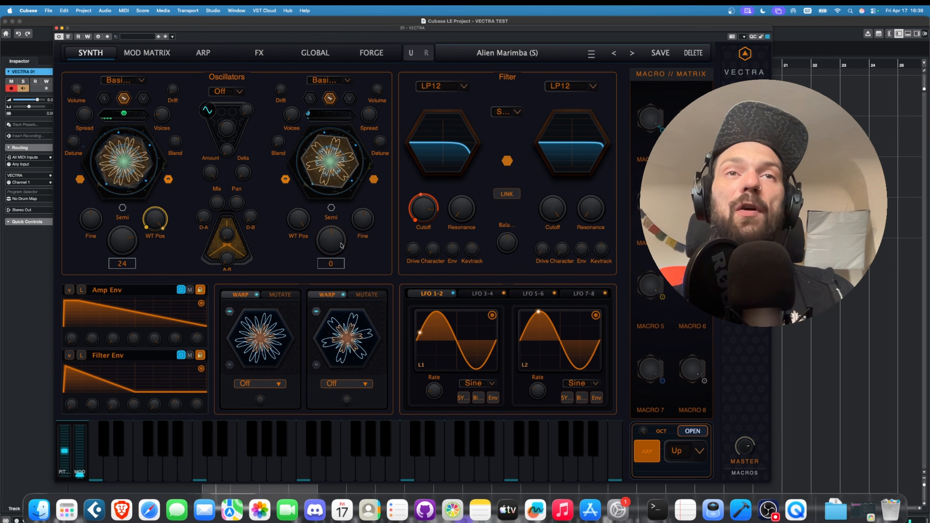
# Step: Try the Classic Mandala visualizer on the oscillators and switch back to Atlas WT
pyautogui.click(331, 208)
pyautogui.click(351, 235)
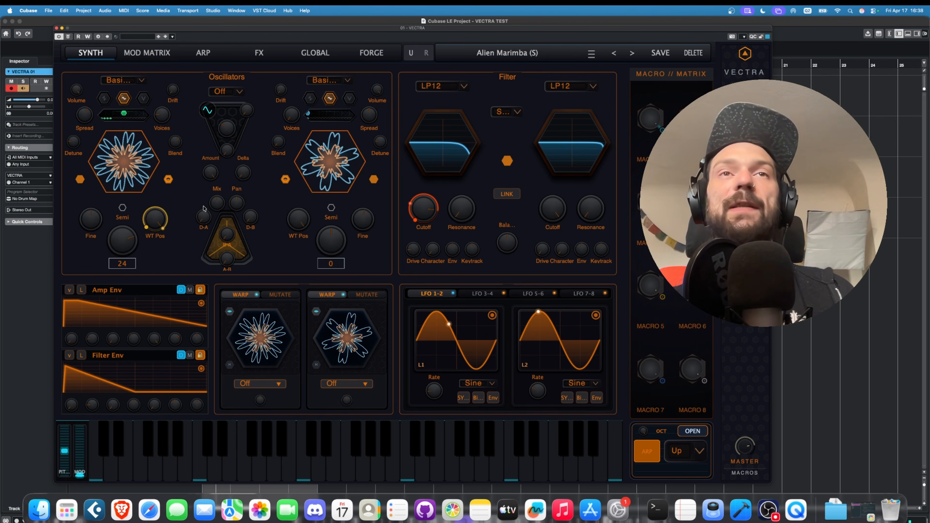
pyautogui.click(331, 208)
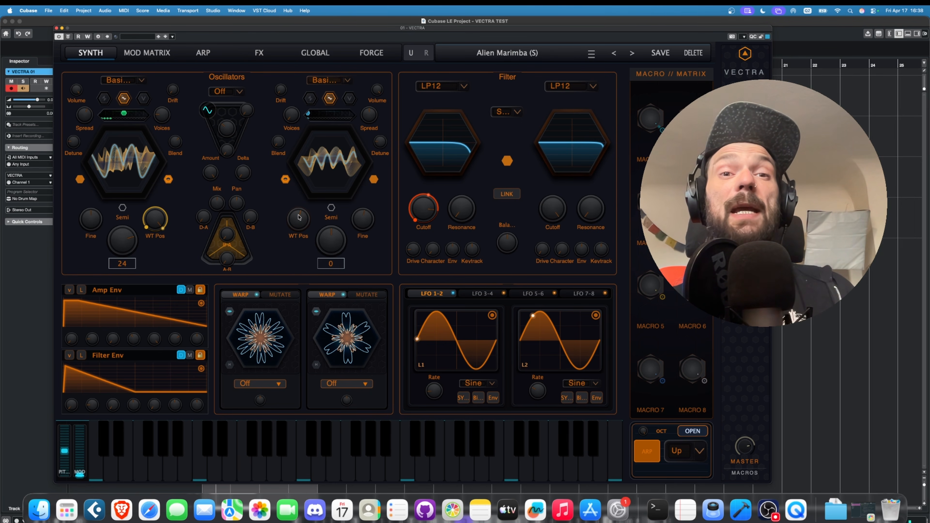
# Step: Play a note, look at the expanded Mutate view of both oscillators, and return to the main synth view
pyautogui.click(169, 470)
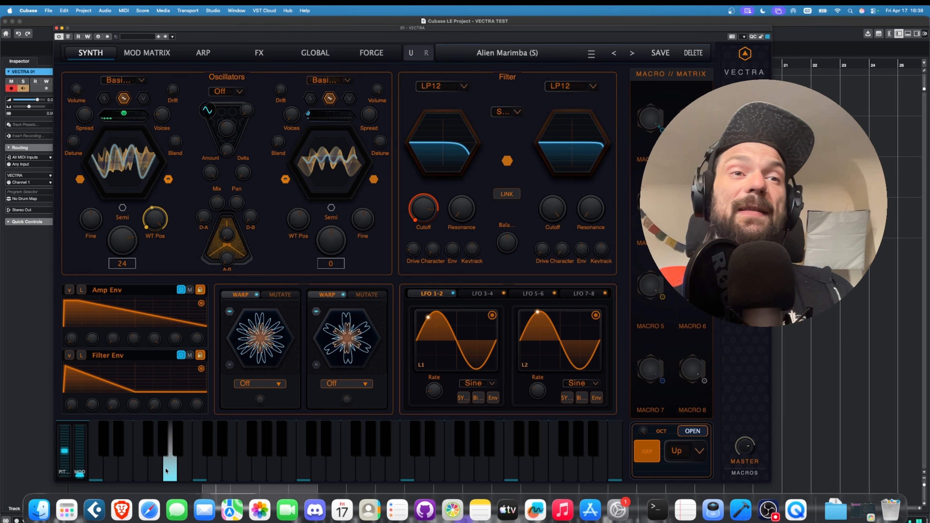
pyautogui.click(70, 53)
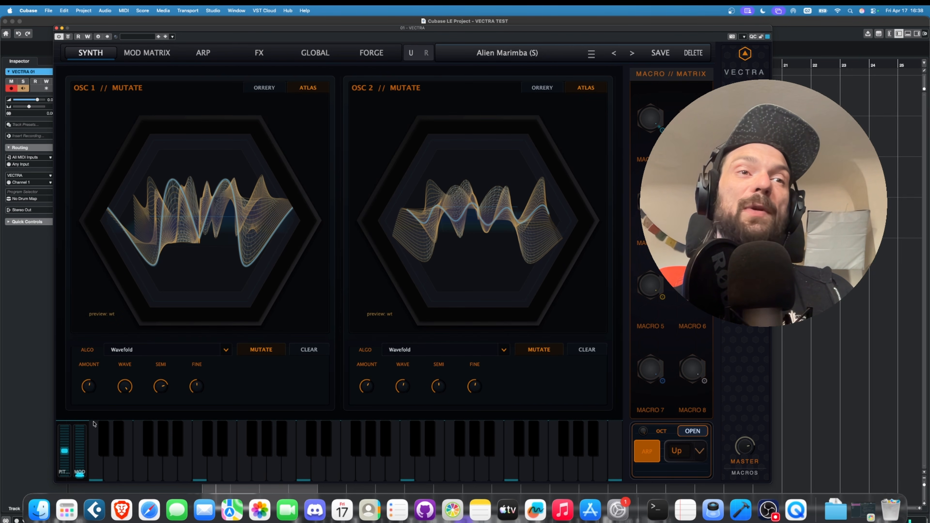
pyautogui.click(75, 55)
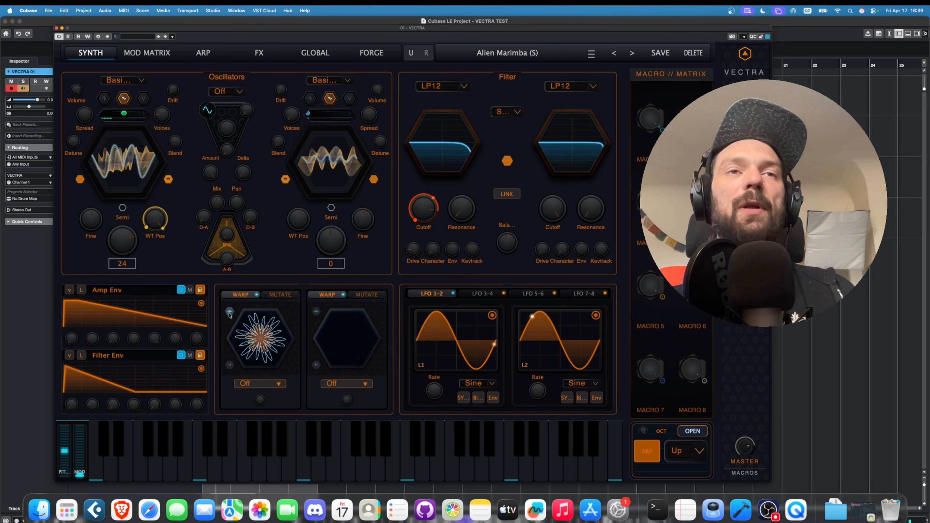
# Step: Switch both oscillators' Warp modules to Mutate and turn off their wave displays
pyautogui.click(288, 296)
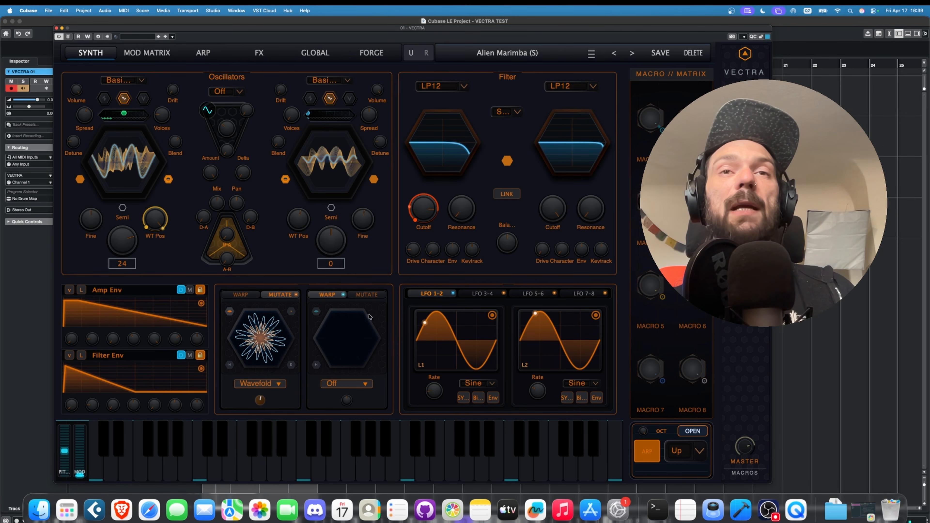
pyautogui.click(373, 297)
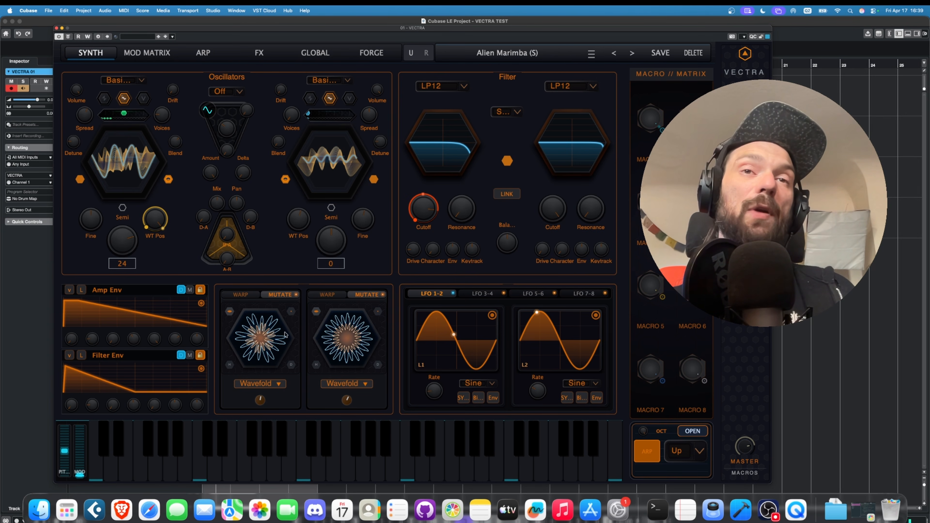
pyautogui.click(317, 312)
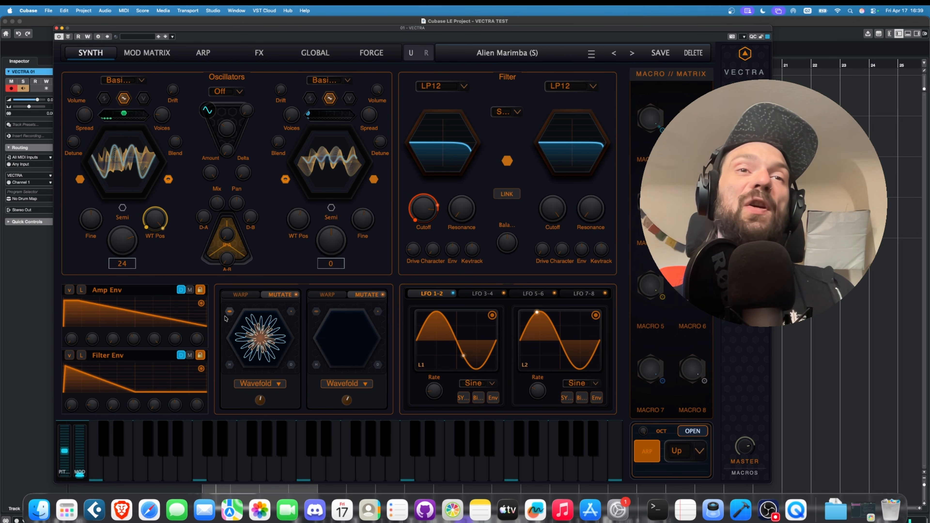
pyautogui.click(231, 312)
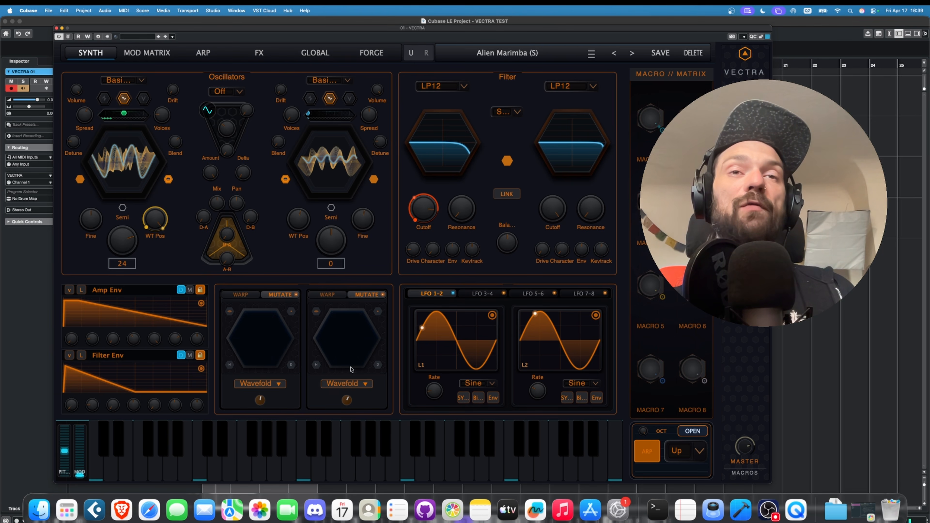
# Step: Mutate the second oscillator, change its algorithm to Spectral FM, and mutate it again, finishing with a lower amount
pyautogui.moveTo(348, 398)
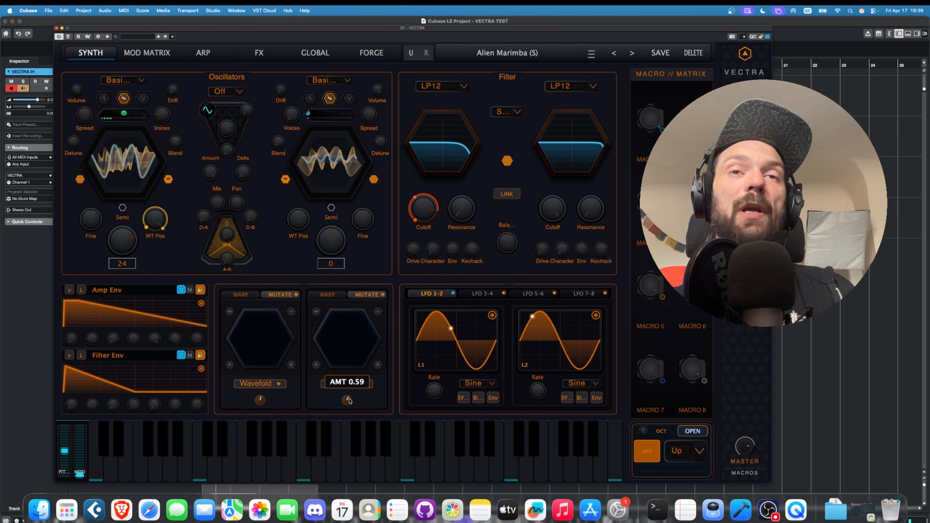
pyautogui.click(379, 321)
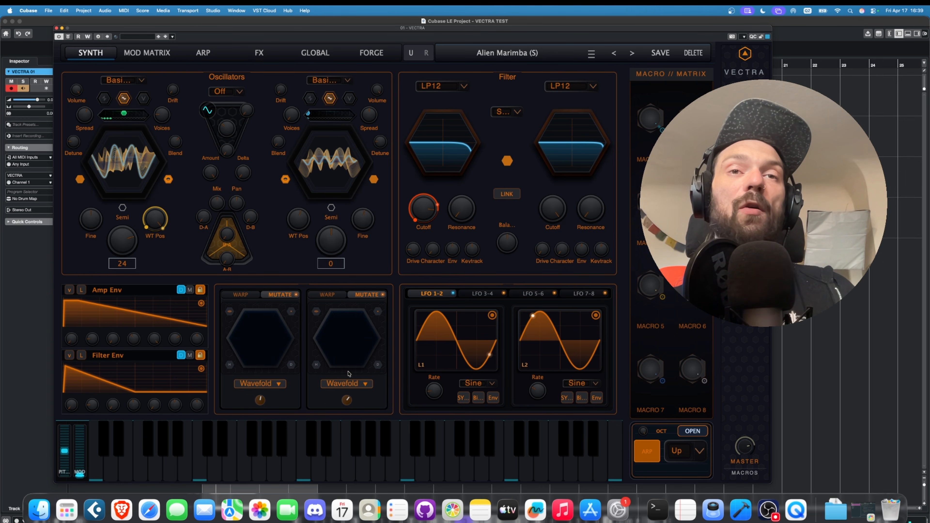
pyautogui.click(346, 383)
pyautogui.click(348, 364)
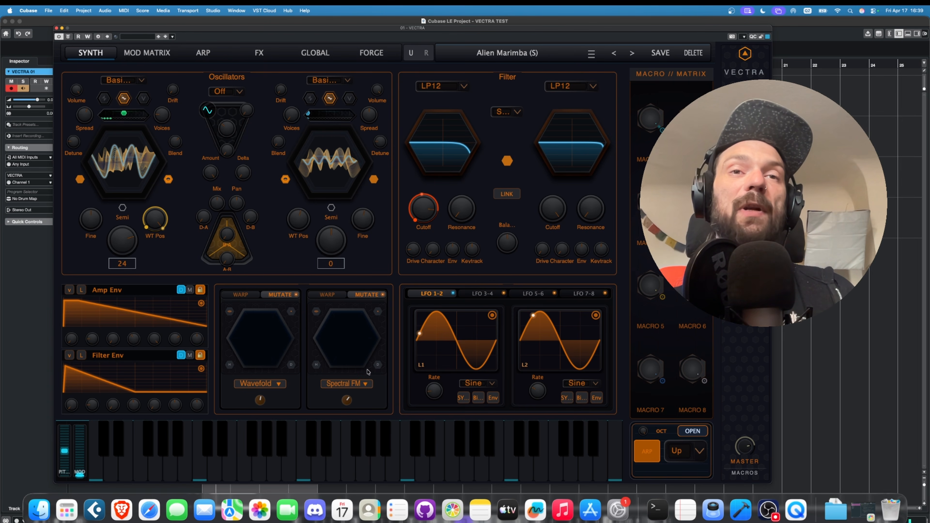
pyautogui.click(379, 311)
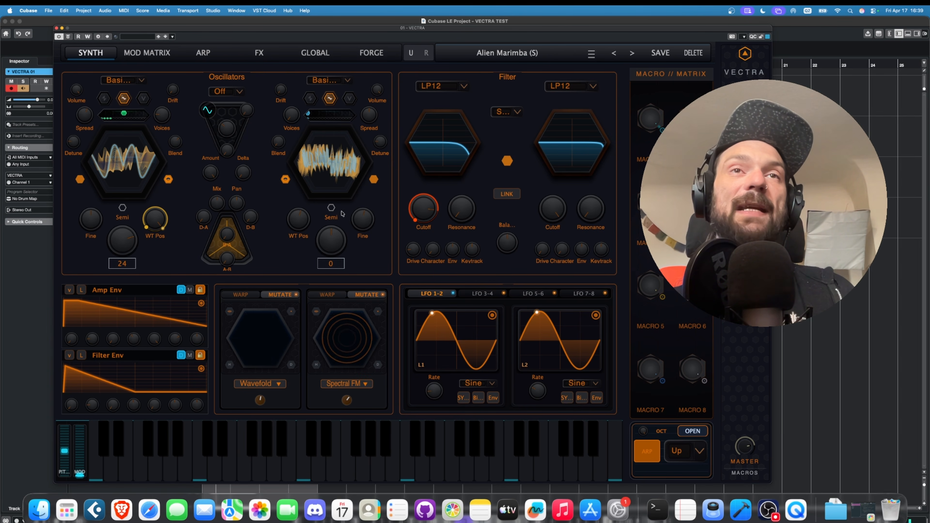
pyautogui.click(377, 311)
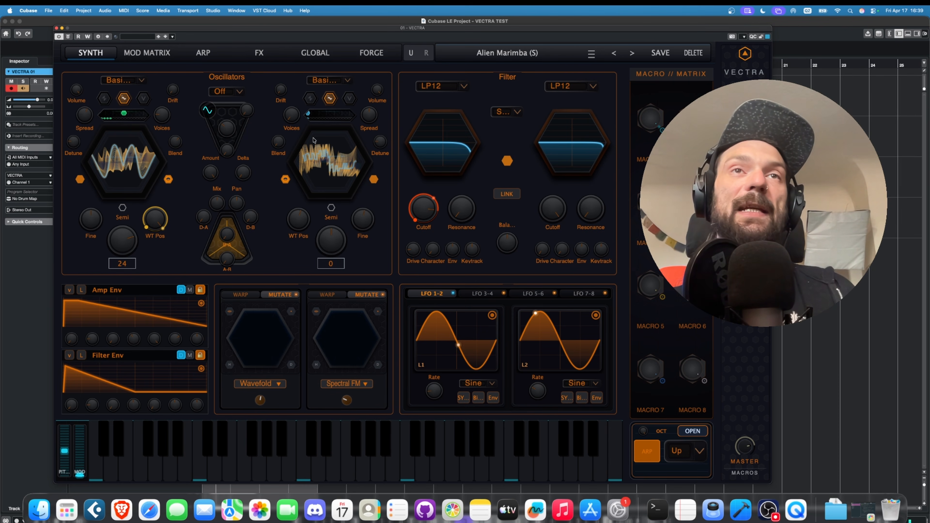
# Step: Return the second oscillator to its plain waveform in the expanded Mutate view and play a note
pyautogui.click(61, 55)
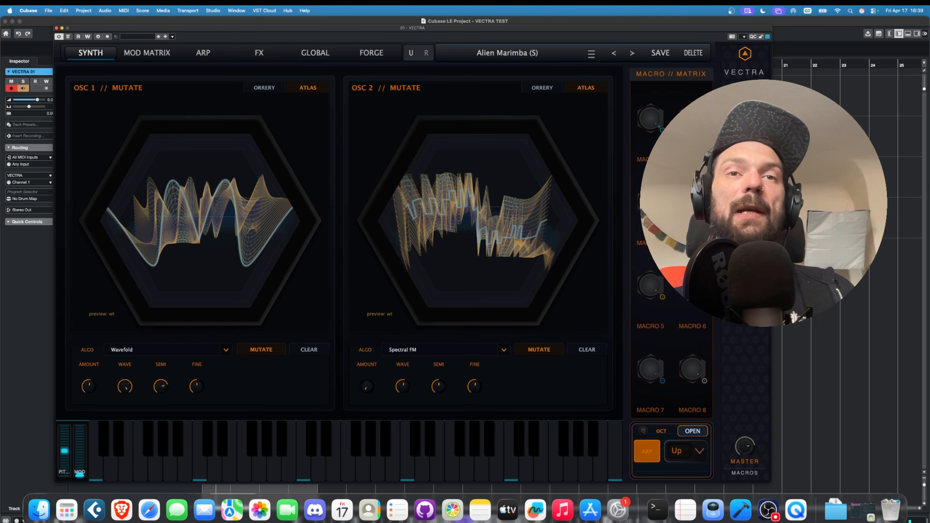
pyautogui.click(547, 349)
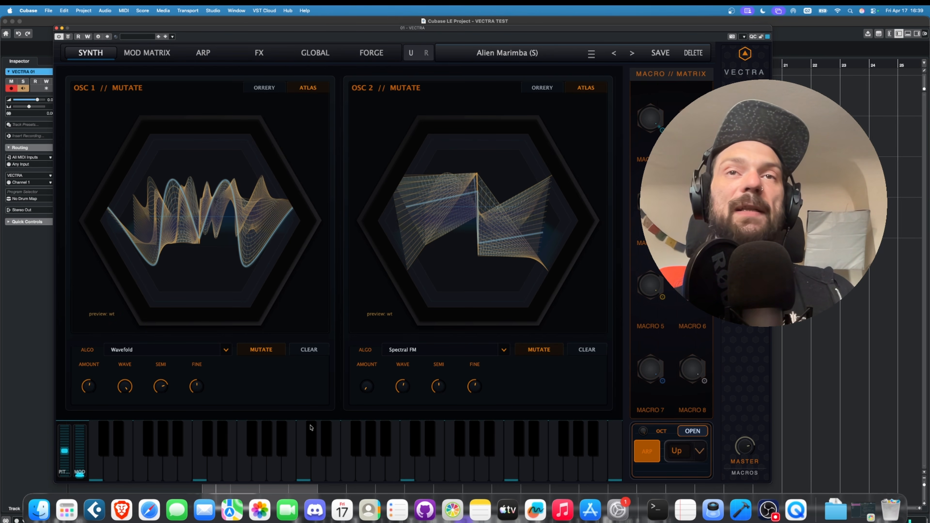
pyautogui.click(256, 462)
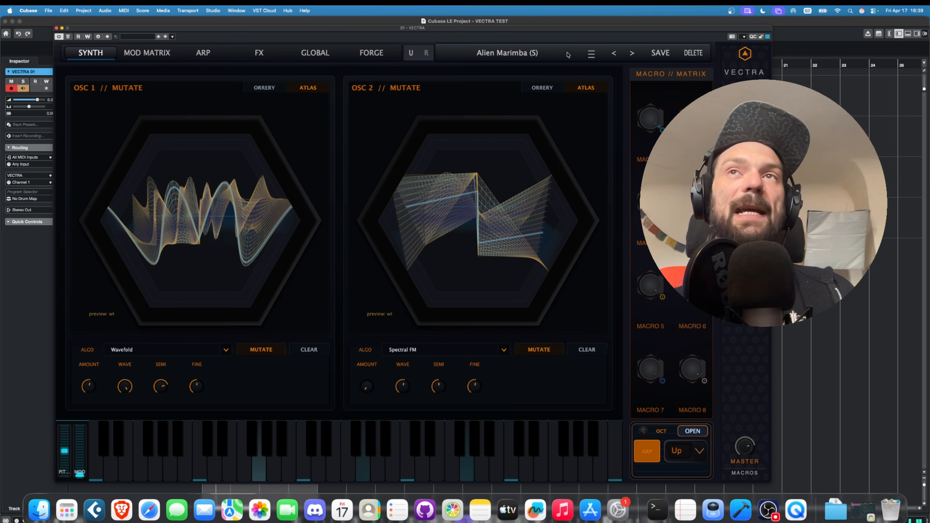
# Step: Initialize the preset and play three different notes to hear the basic sound
pyautogui.click(535, 61)
pyautogui.click(493, 96)
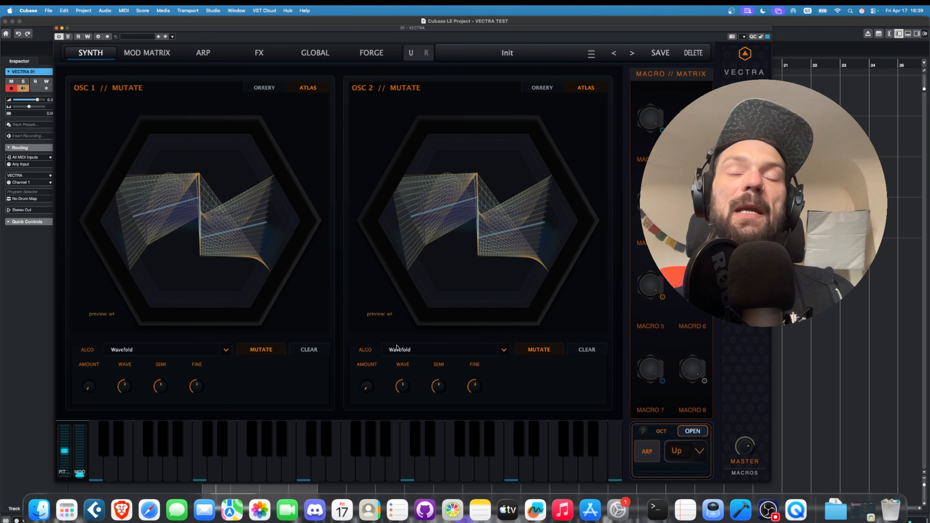
pyautogui.click(198, 459)
pyautogui.click(248, 459)
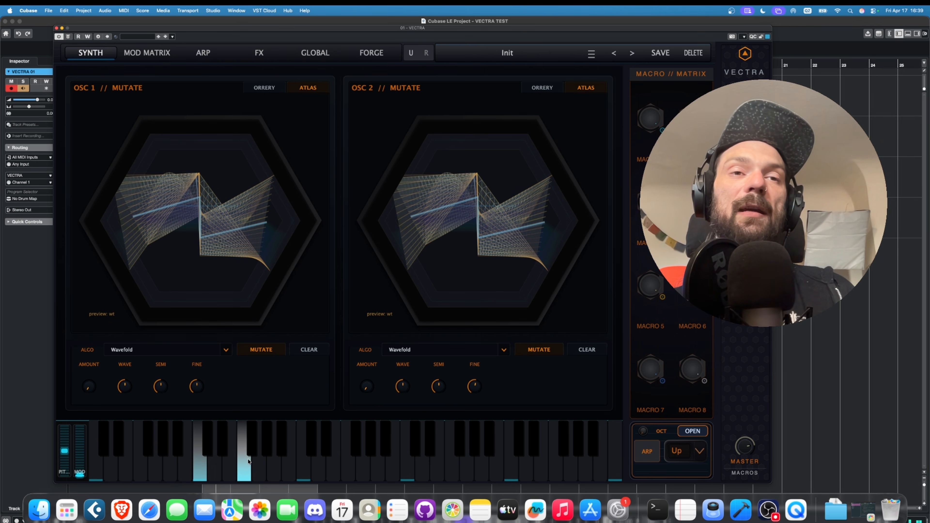
pyautogui.click(291, 453)
# Step: Play a note from the main synth view and reopen the expanded Mutate view of both oscillators
pyautogui.click(90, 59)
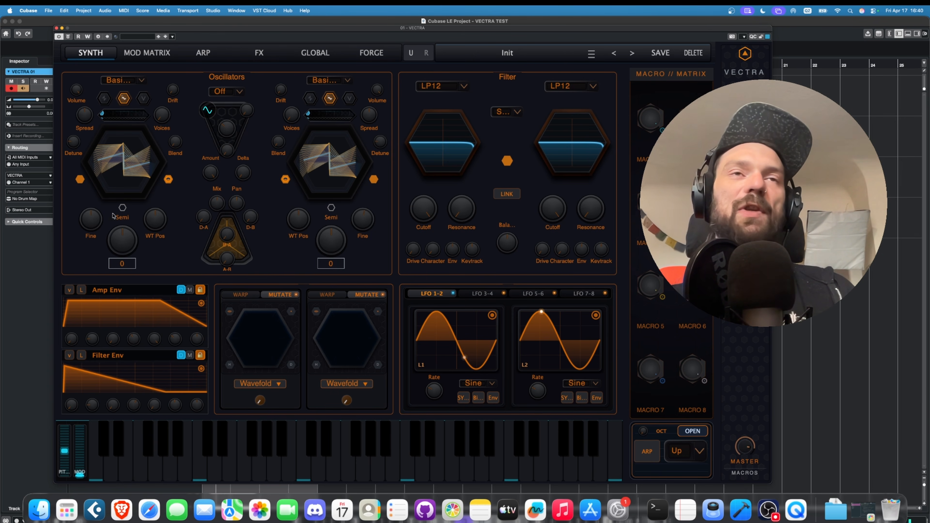
pyautogui.click(257, 471)
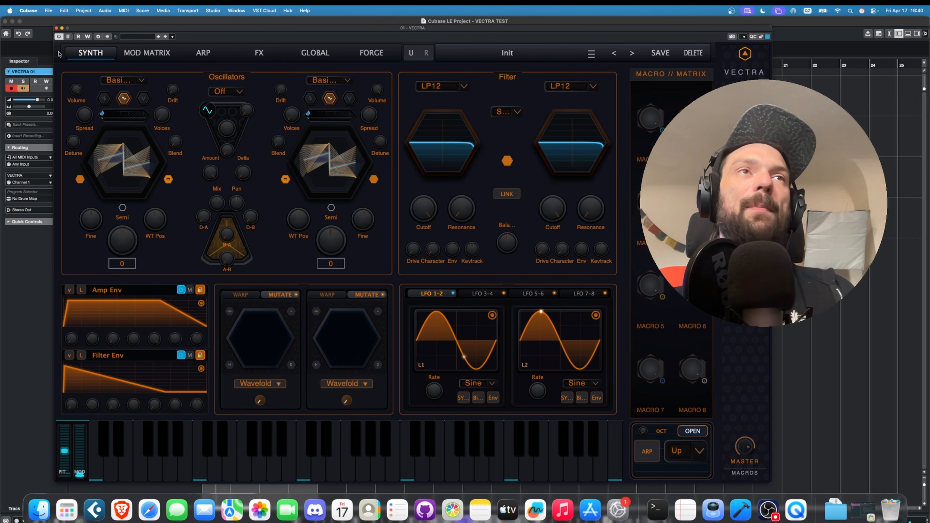
pyautogui.click(78, 52)
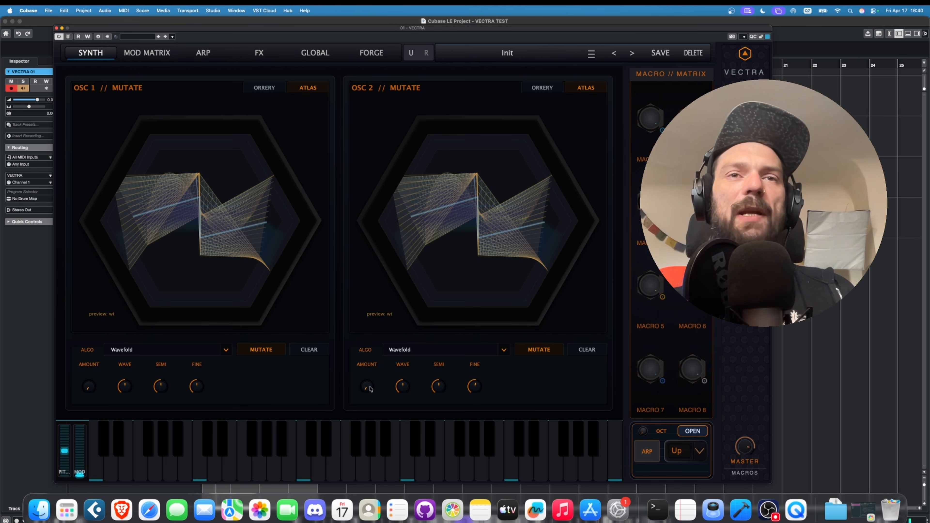
# Step: Try HCM for the second oscillator, raise its wave position to maximum, and switch its mutation algorithm to Spectral FM
pyautogui.click(413, 349)
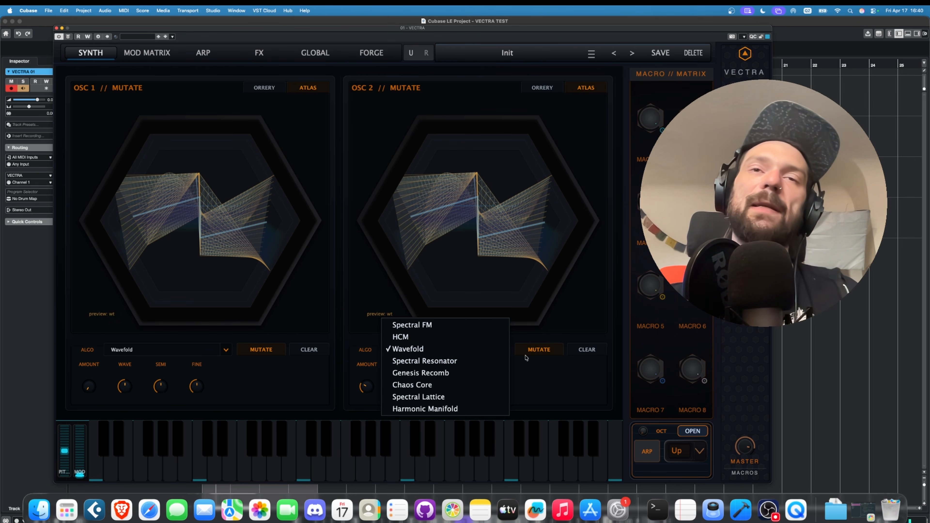
pyautogui.click(559, 387)
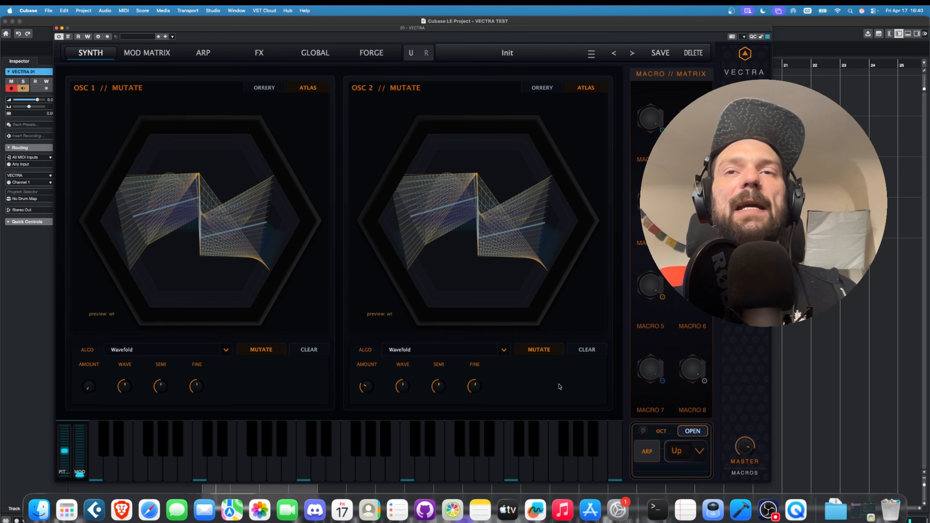
pyautogui.click(390, 345)
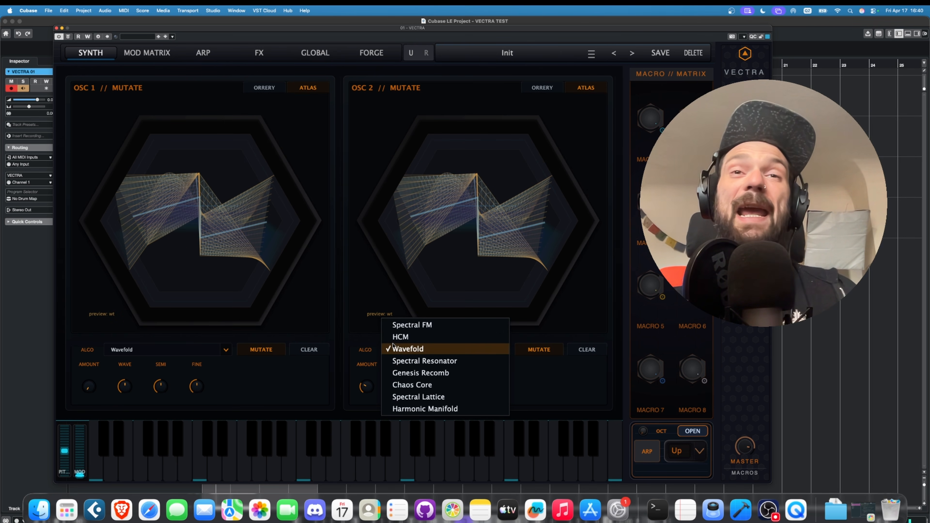
pyautogui.click(399, 337)
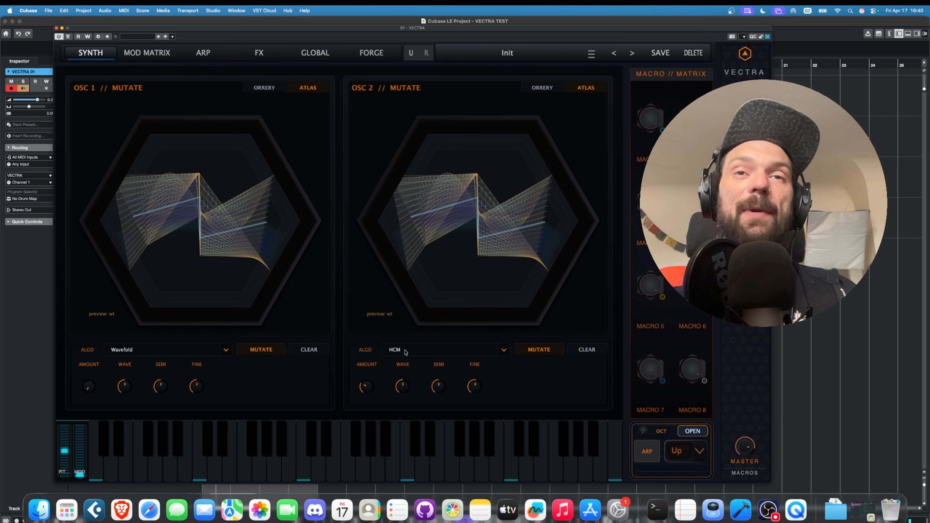
pyautogui.moveTo(397, 388); pyautogui.dragTo(406, 299)
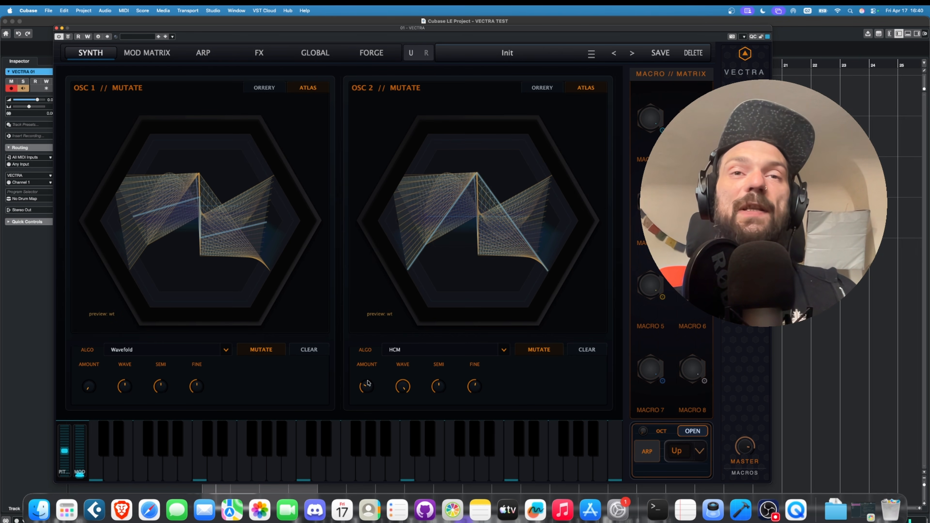
pyautogui.click(404, 350)
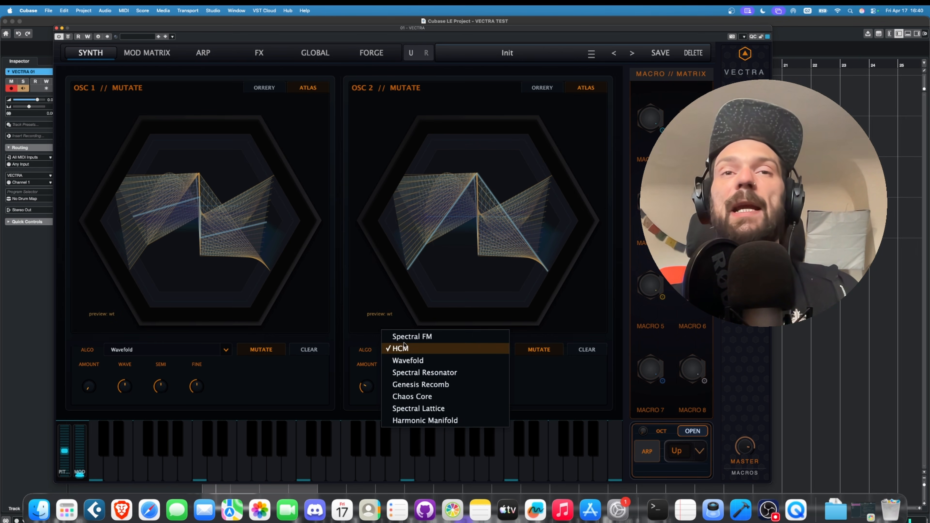
pyautogui.click(407, 336)
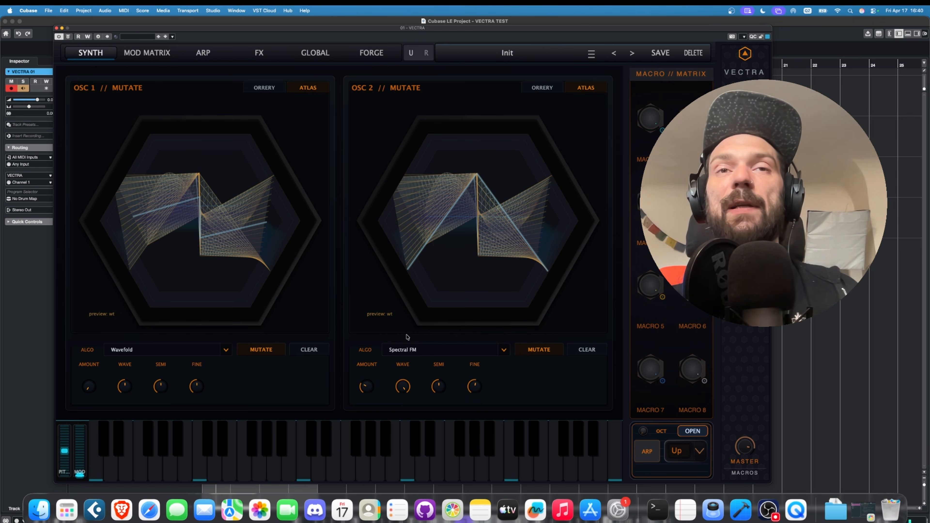
# Step: Return to the main synth view, play a note, and reset the second oscillator's wavetable position
pyautogui.click(80, 55)
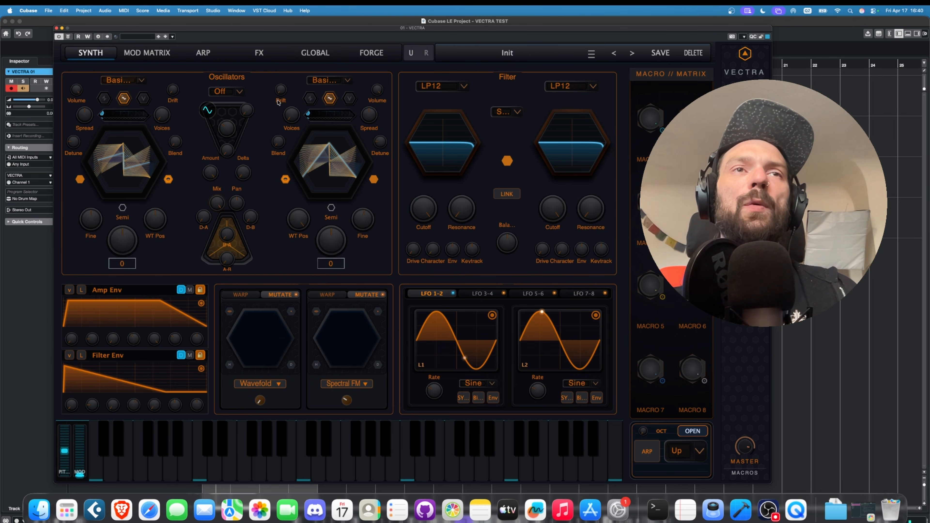
pyautogui.click(179, 470)
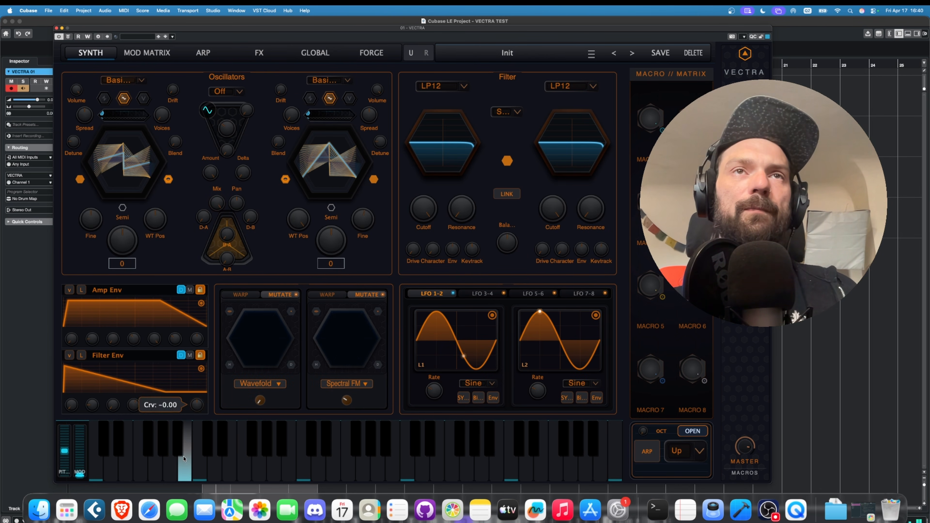
pyautogui.doubleClick(295, 220)
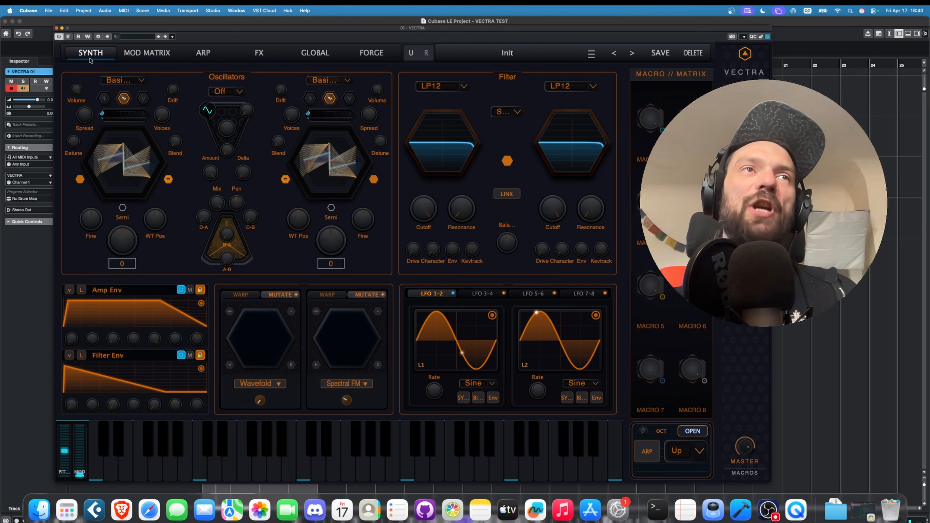
# Step: Reopen the expanded Mutate view and mutate the second oscillator with Spectral FM, finishing with a lower amount
pyautogui.click(136, 149)
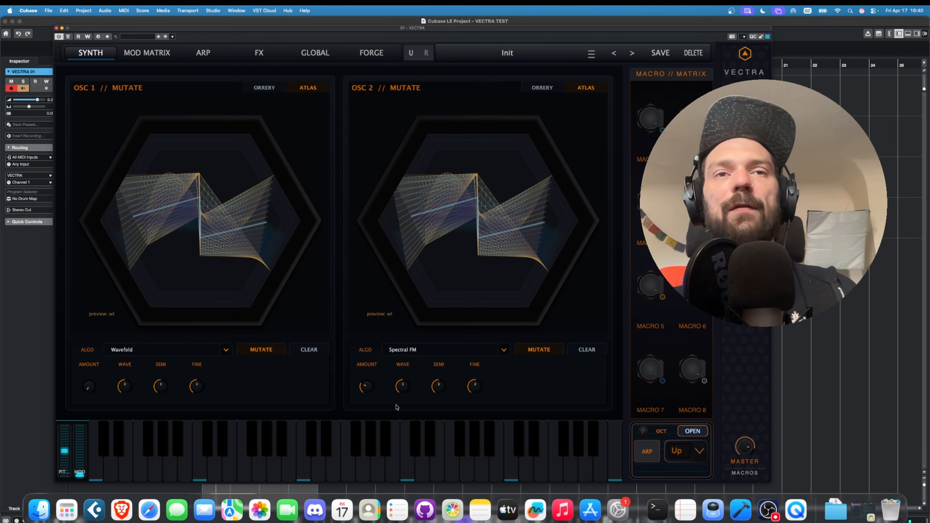
pyautogui.click(541, 350)
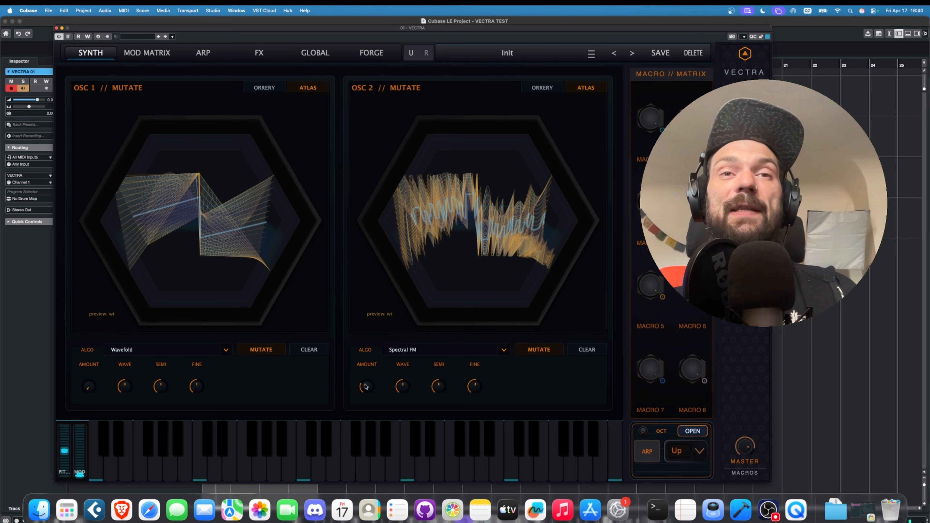
pyautogui.click(544, 350)
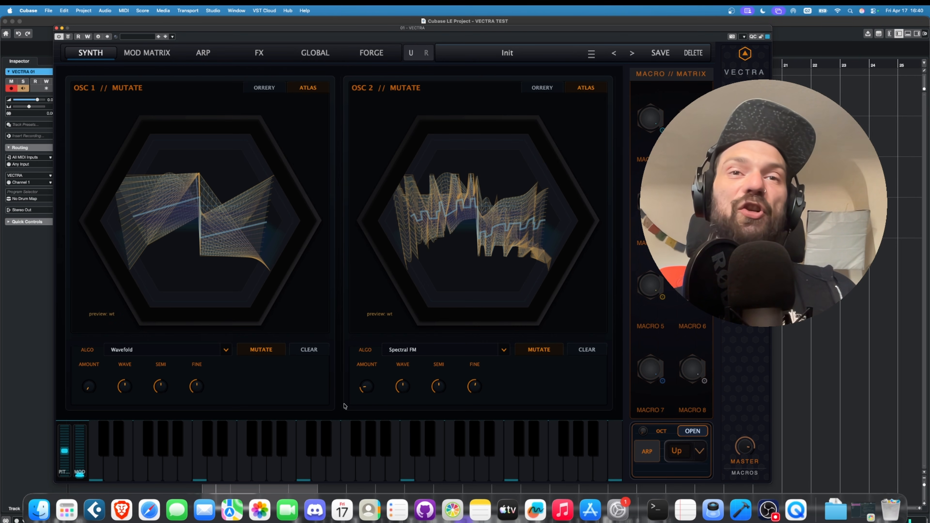
# Step: Play four different notes to hear the second oscillator mutated with Spectral FM
pyautogui.click(324, 464)
pyautogui.click(230, 465)
pyautogui.click(214, 465)
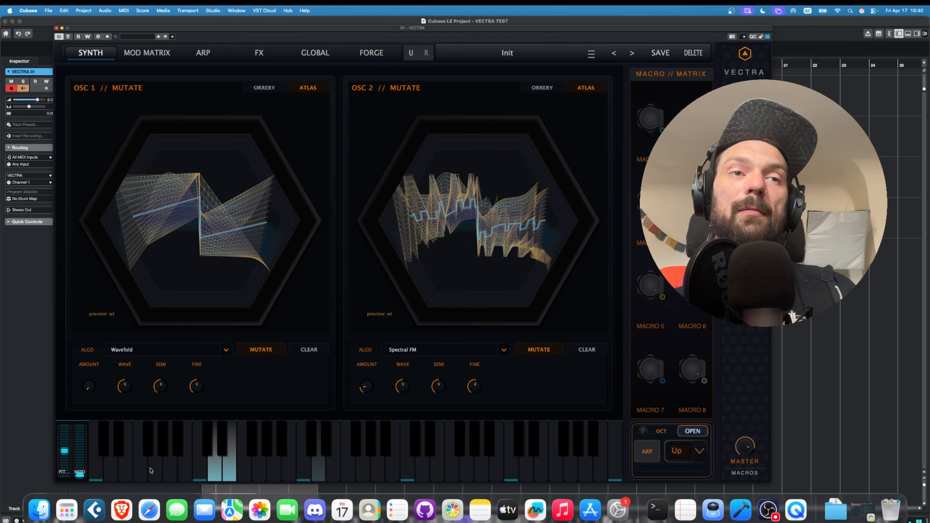
pyautogui.click(150, 469)
# Step: Sweep the second oscillator's wave position to maximum, switch its visualizer to Orrery, and reset the wave position
pyautogui.moveTo(400, 386); pyautogui.dragTo(423, 270)
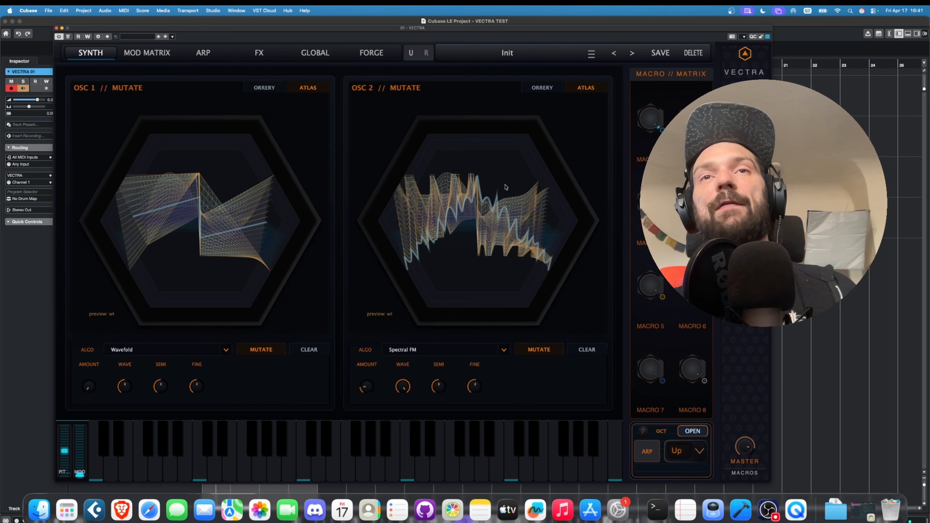
pyautogui.click(542, 88)
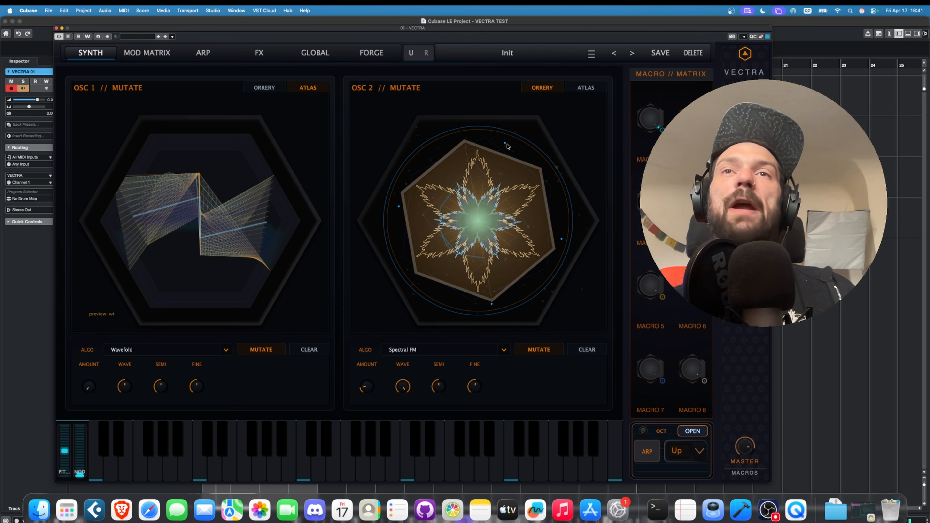
pyautogui.doubleClick(401, 385)
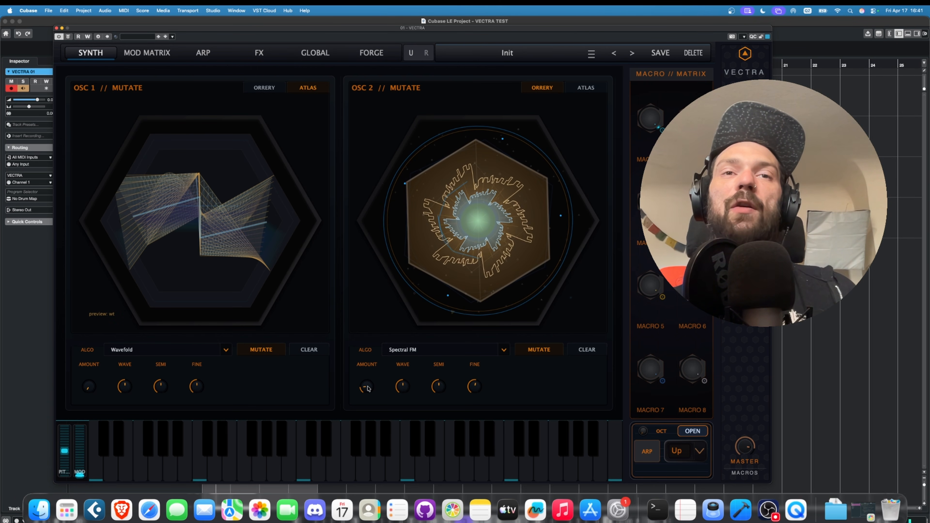
# Step: Return the second oscillator to its plain waveform, switch its visualizer to Atlas, and mutate it at a medium amount
pyautogui.click(545, 350)
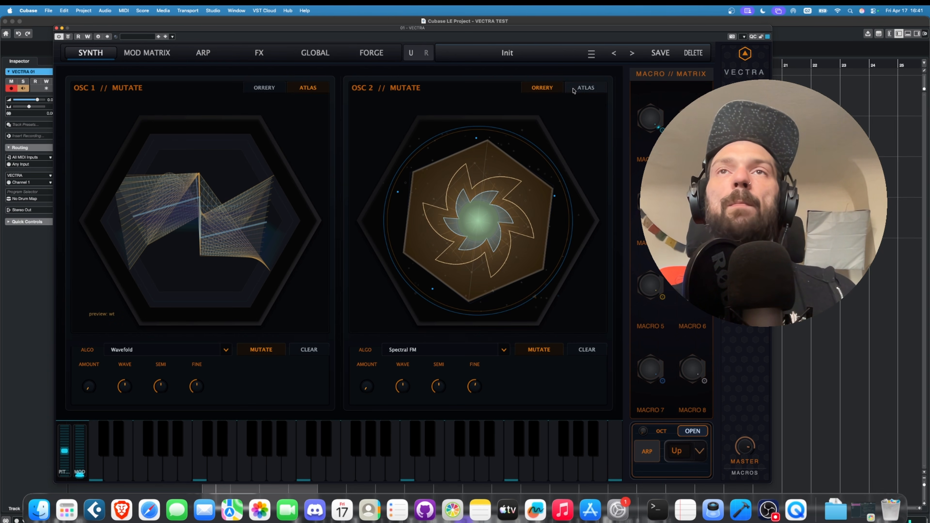
pyautogui.click(586, 88)
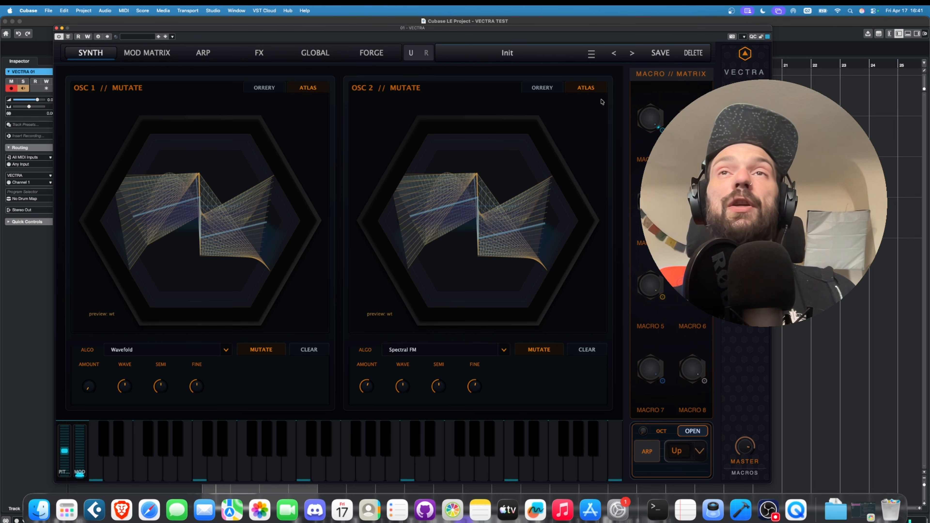
pyautogui.click(539, 350)
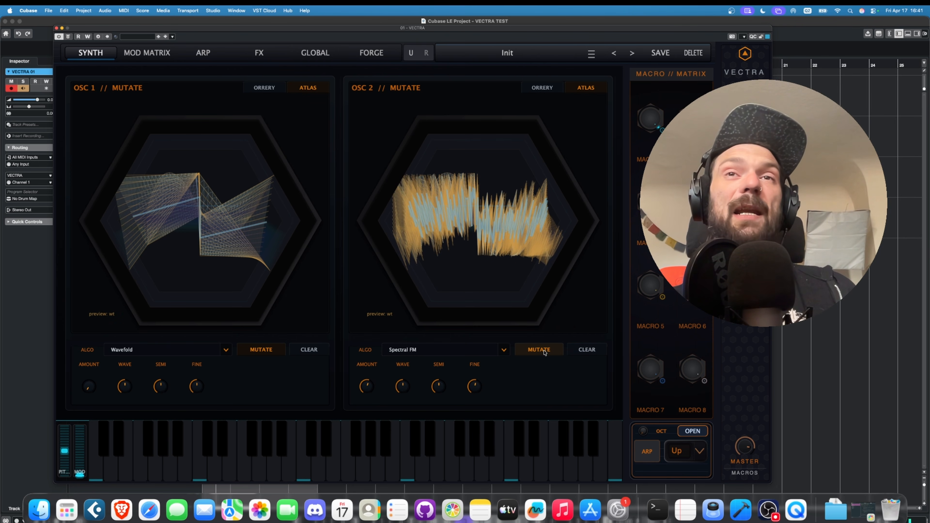
# Step: Set the second oscillator's algorithm to Spectral Resonator and look through both oscillators' algorithm choices
pyautogui.click(396, 350)
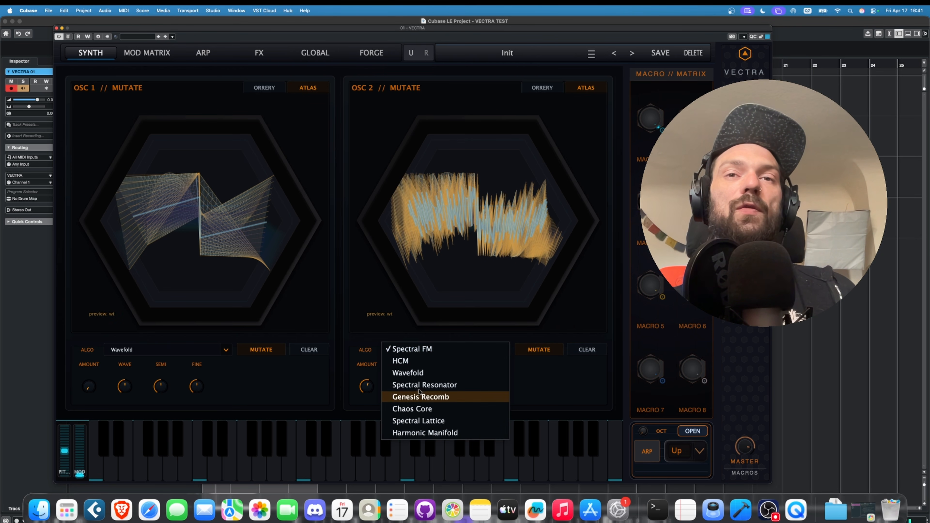
pyautogui.click(406, 385)
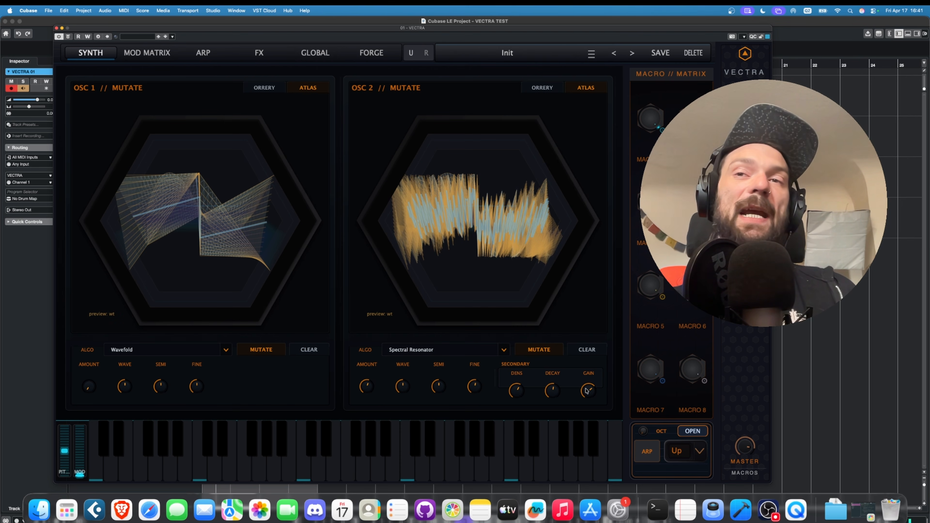
pyautogui.click(458, 347)
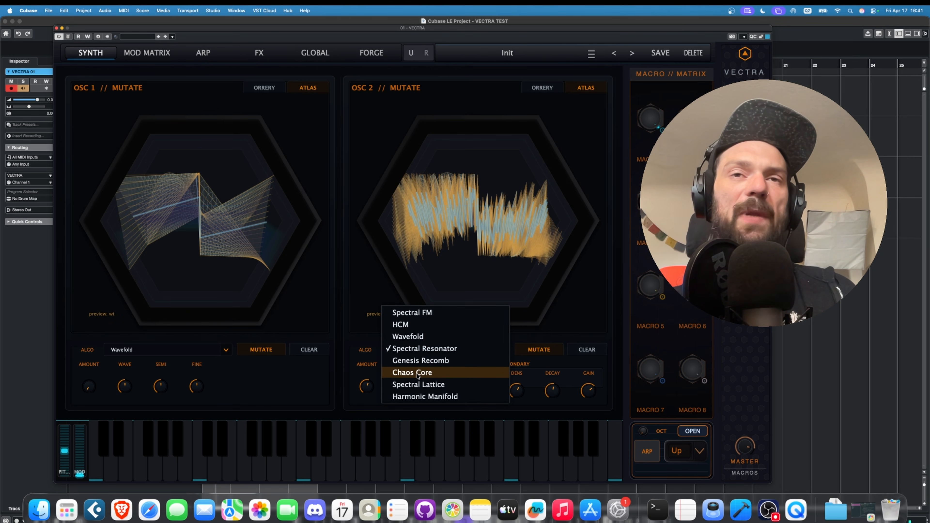
pyautogui.click(221, 445)
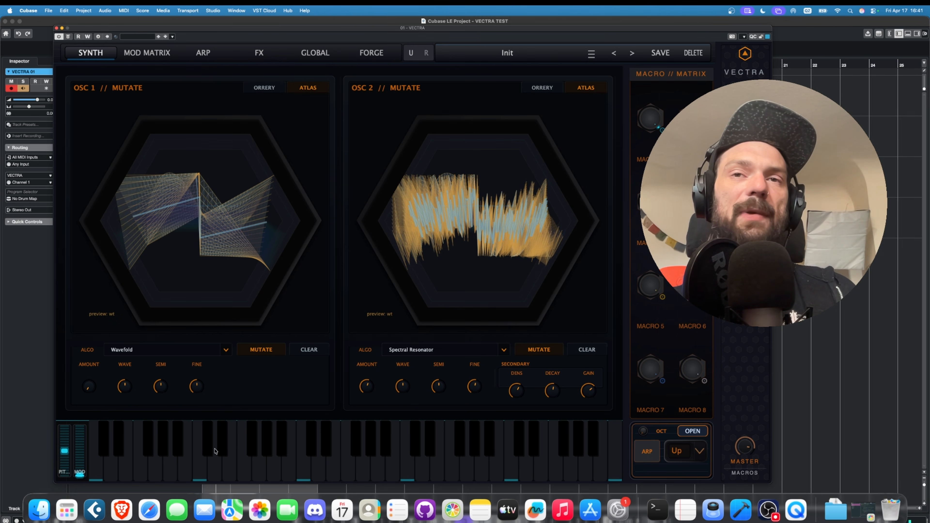
pyautogui.click(164, 350)
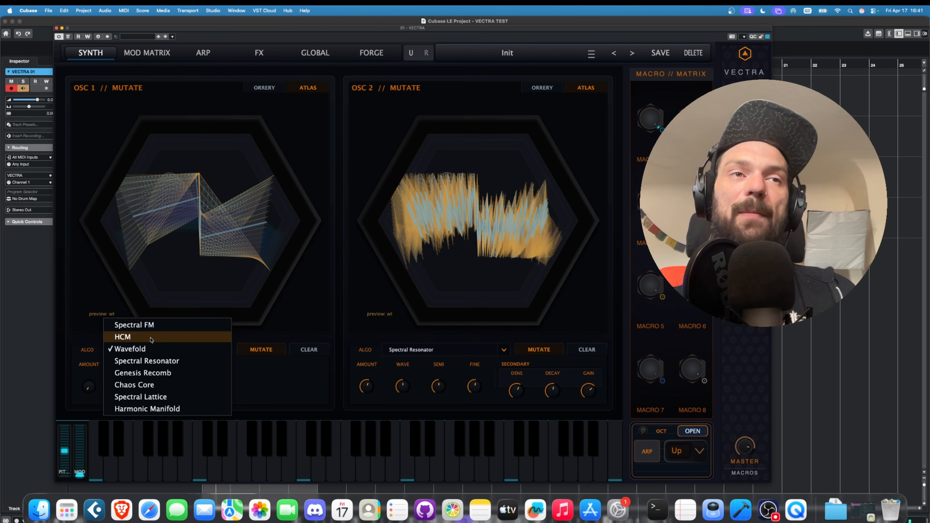
pyautogui.click(307, 395)
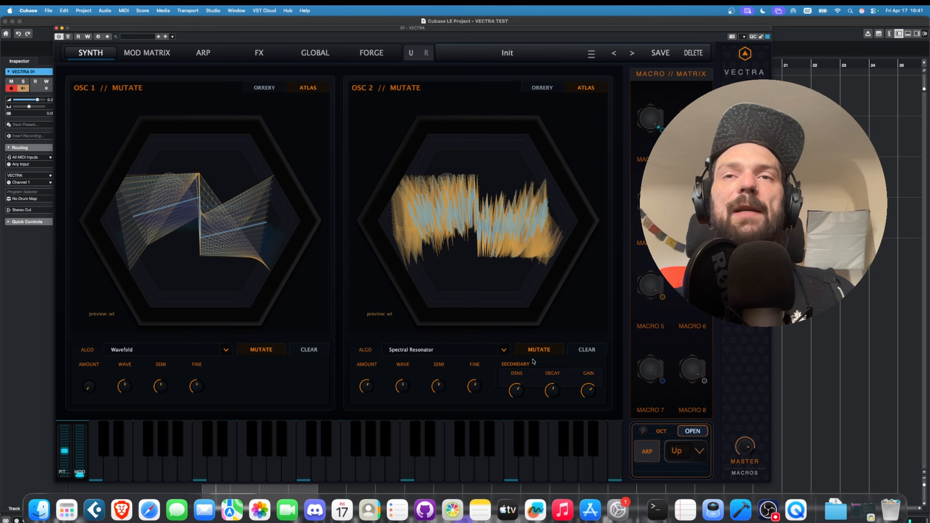
# Step: Mutate the second oscillator with Spectral Resonator, mutate again at maximum amount, and play two notes
pyautogui.click(539, 351)
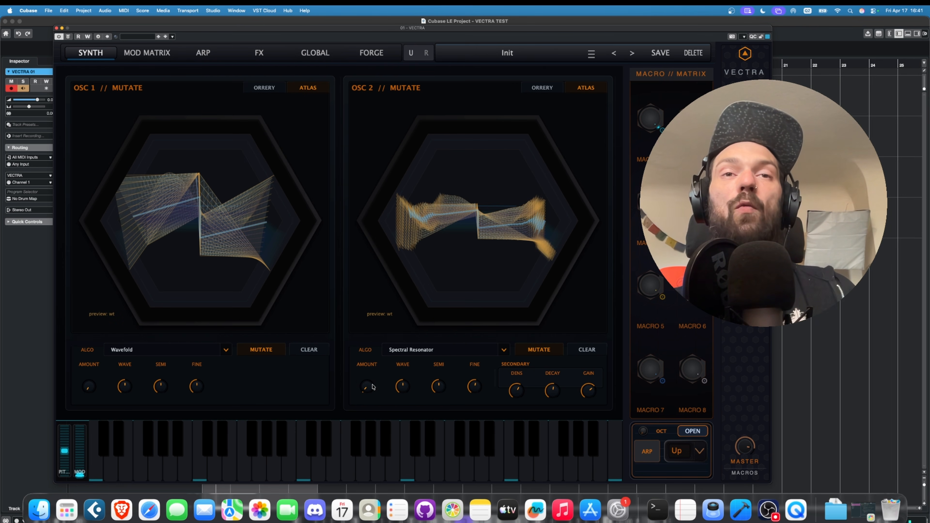
pyautogui.click(557, 348)
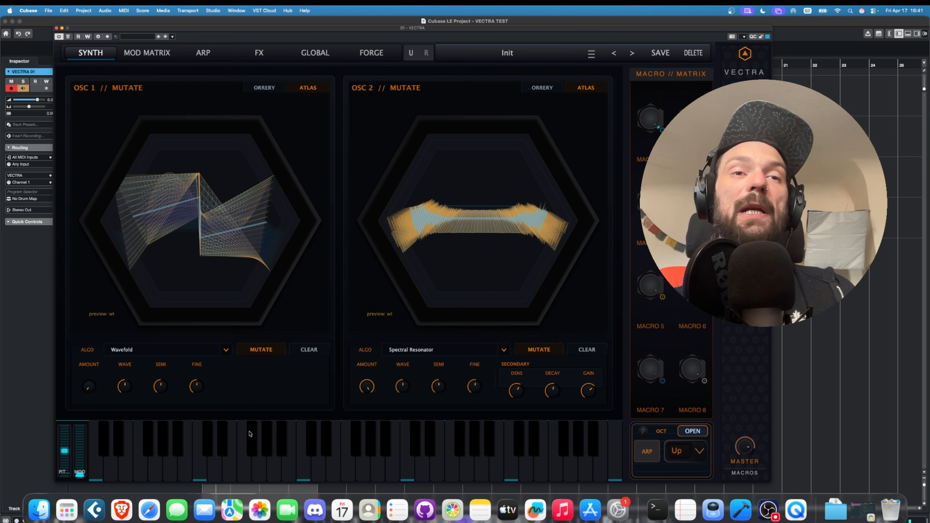
pyautogui.click(244, 452)
pyautogui.click(186, 461)
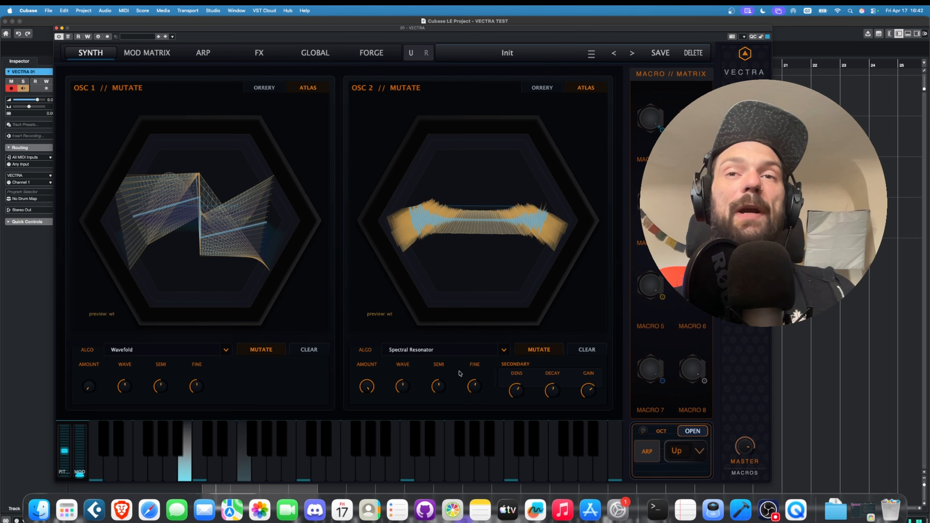
# Step: Lower the Spectral Resonator's density, decay and gain on the second oscillator, mutating it again between the changes
pyautogui.moveTo(531, 381); pyautogui.dragTo(530, 418)
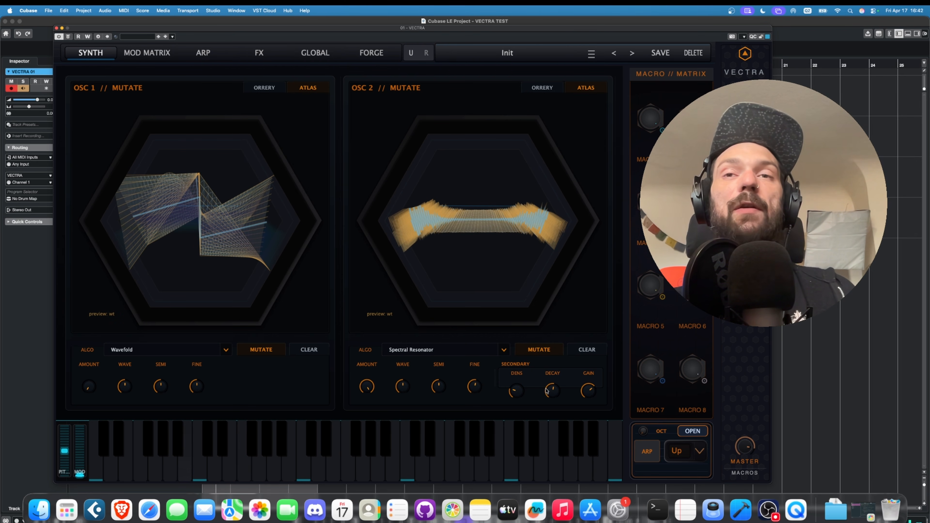
pyautogui.click(548, 351)
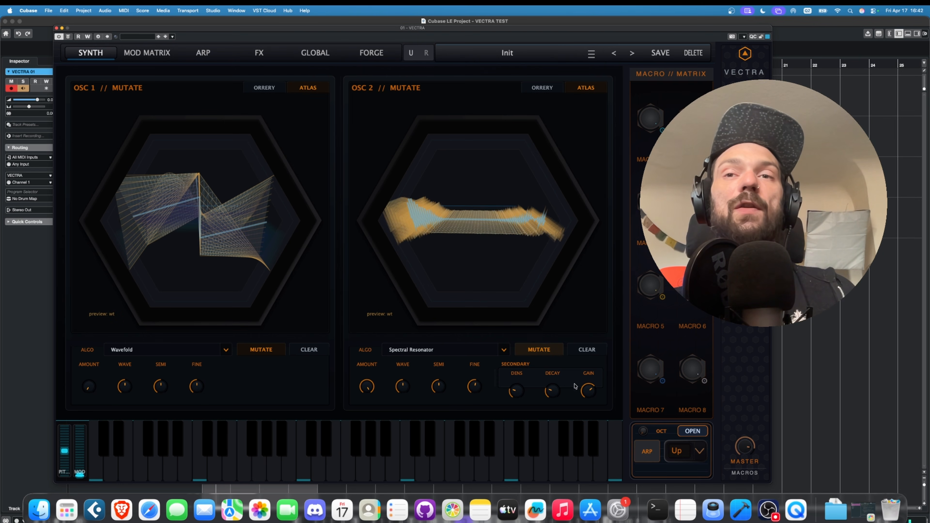
pyautogui.click(560, 349)
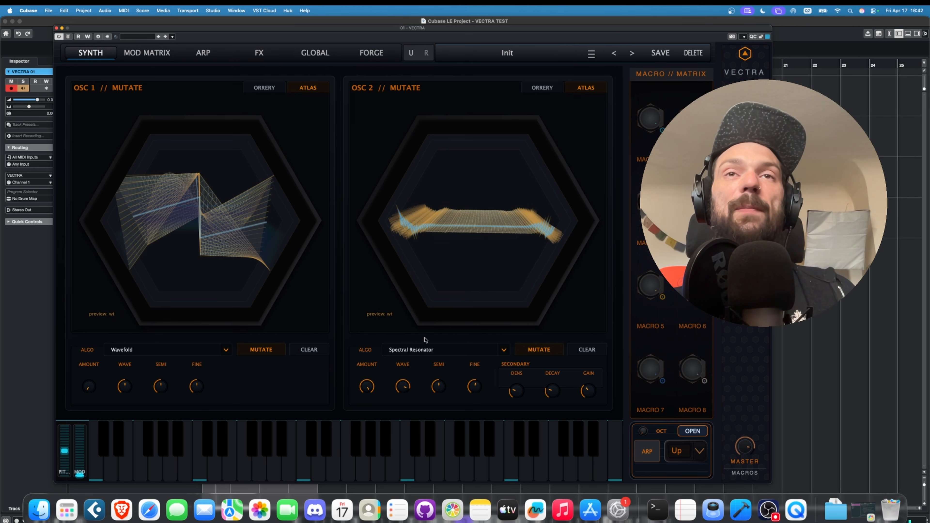
# Step: Play three notes while sweeping the second oscillator's wave position, and raise its density for another mutation
pyautogui.click(303, 468)
pyautogui.click(242, 471)
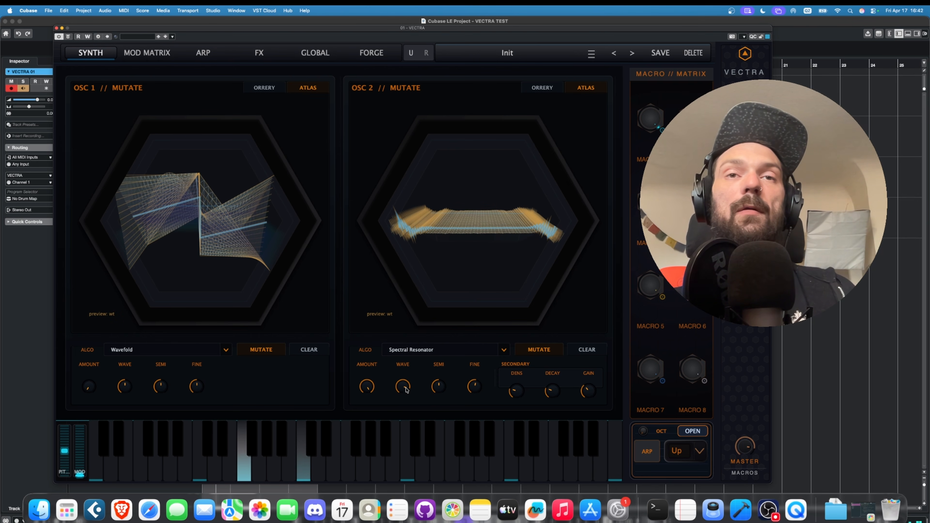
pyautogui.click(324, 462)
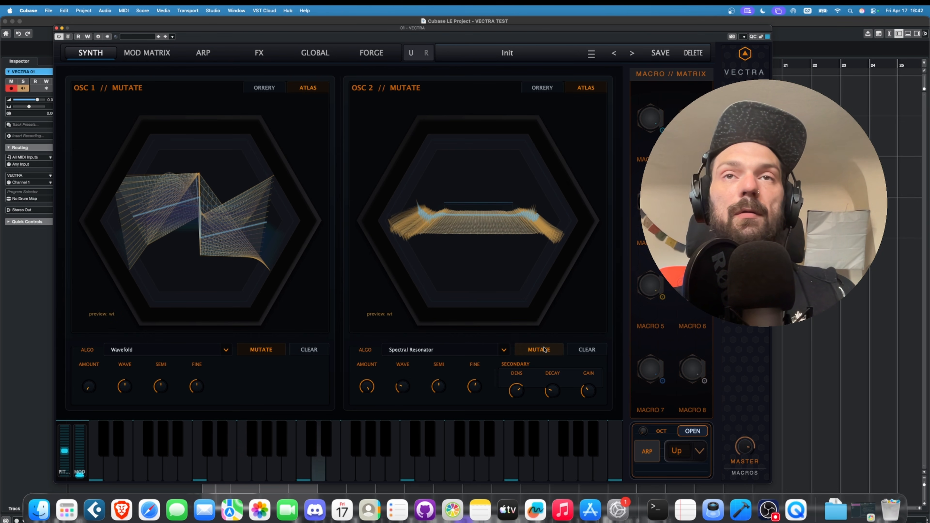
# Step: Mutate the second oscillator with the Wavefold algorithm, play notes, and mutate it again at a lower amount
pyautogui.click(416, 348)
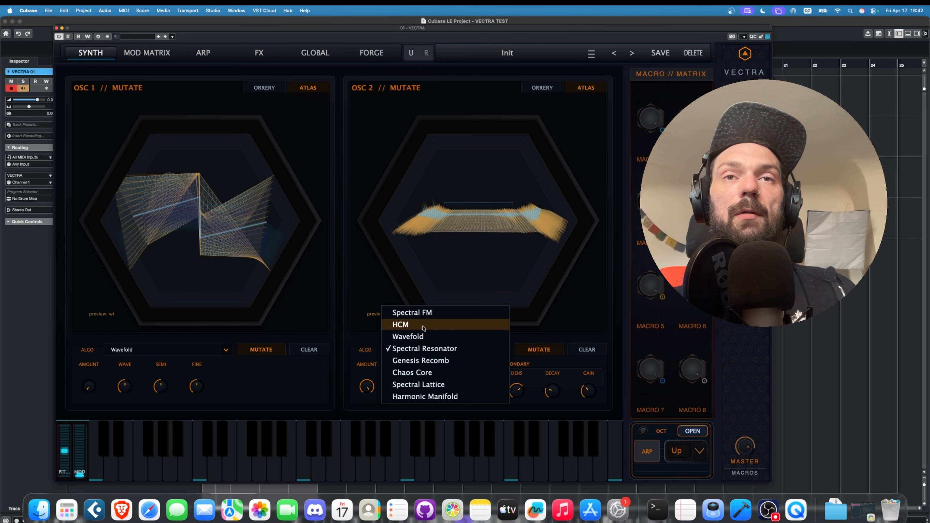
pyautogui.click(425, 336)
pyautogui.click(535, 351)
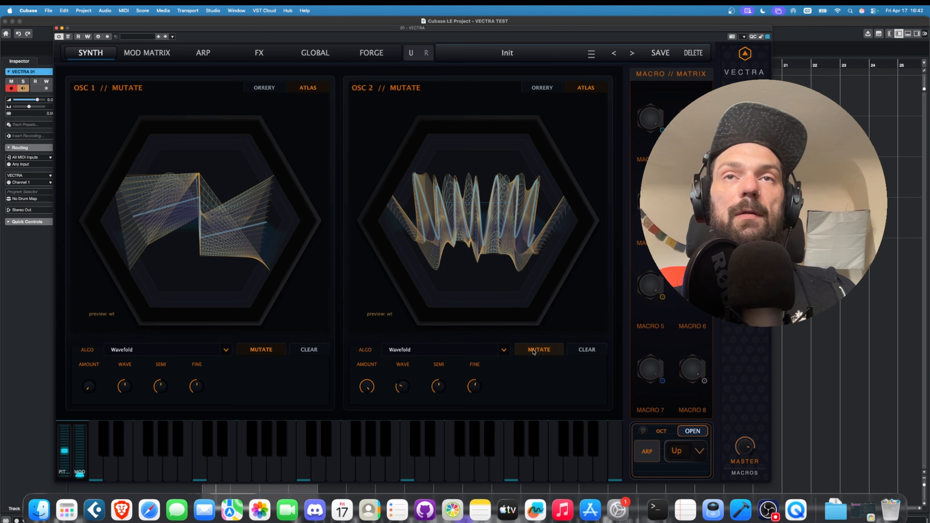
pyautogui.click(143, 466)
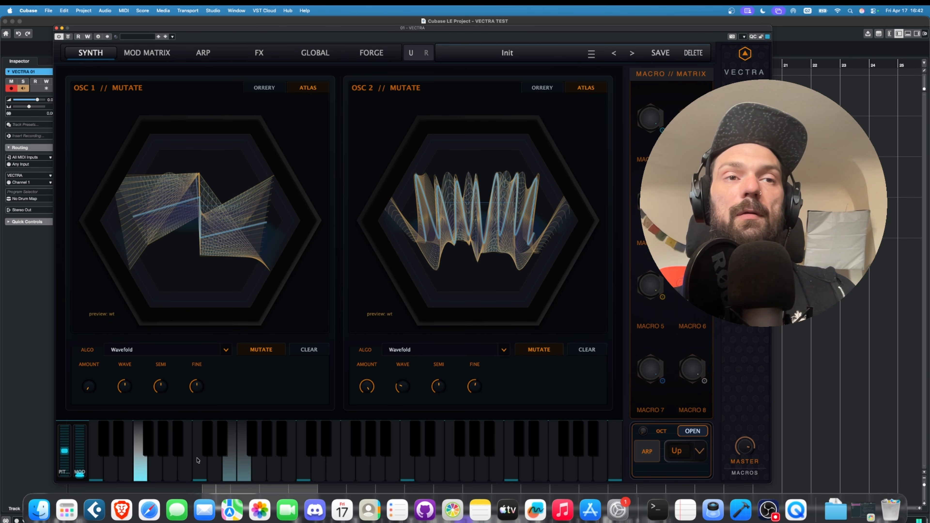
pyautogui.moveTo(200, 463)
pyautogui.mouseDown()
pyautogui.moveTo(215, 463)
pyautogui.moveTo(173, 465)
pyautogui.mouseUp()
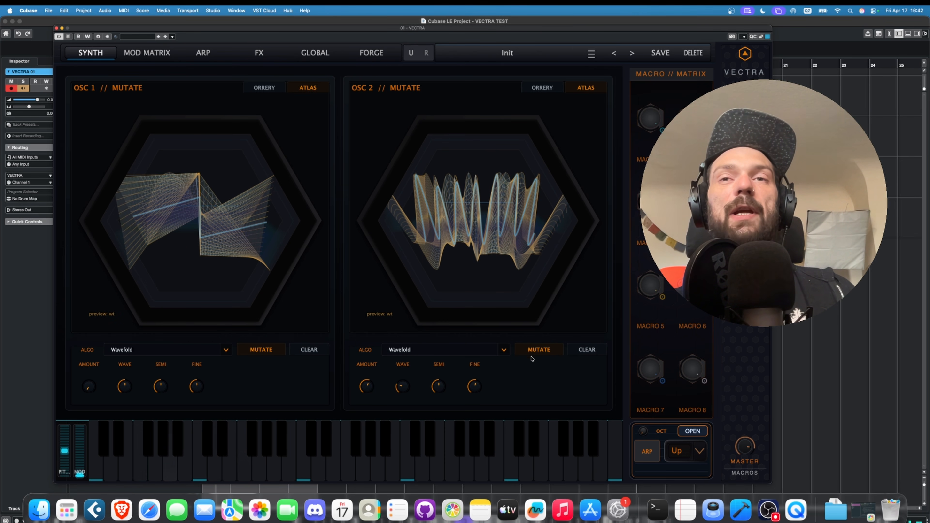
pyautogui.click(538, 351)
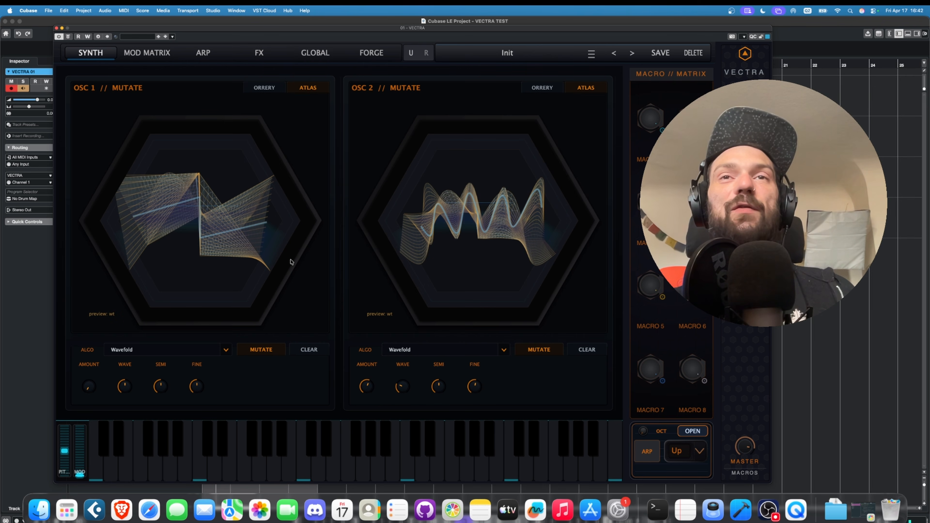
# Step: Set the second oscillator's algorithm to Chaos Core, mutate it twice, and play several notes
pyautogui.click(411, 354)
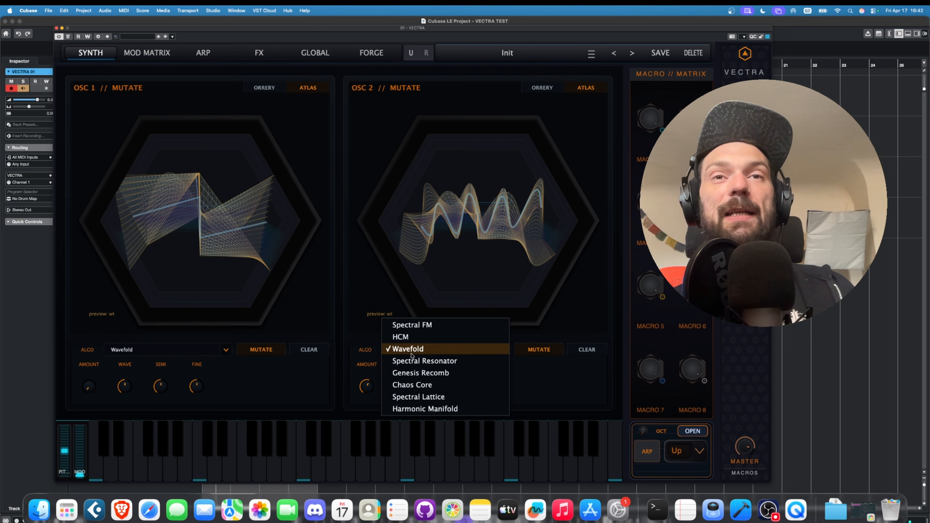
pyautogui.click(426, 388)
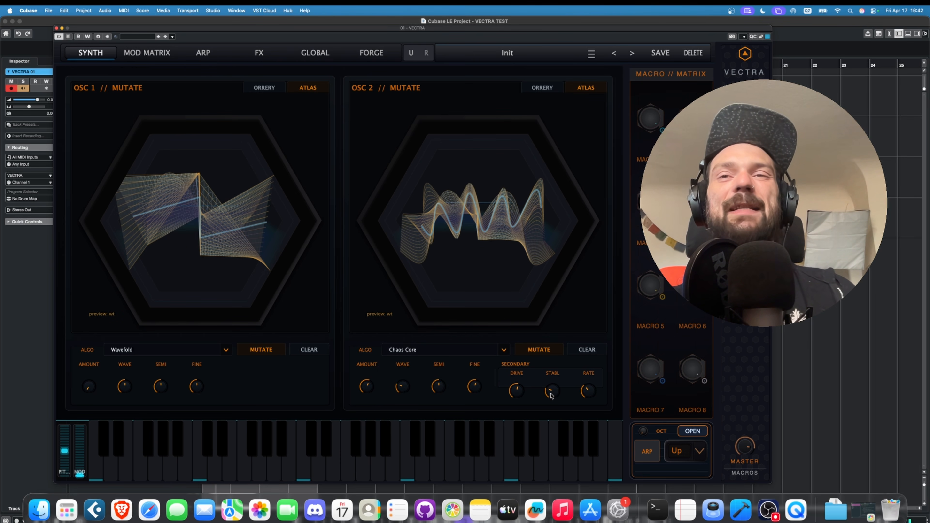
pyautogui.click(555, 352)
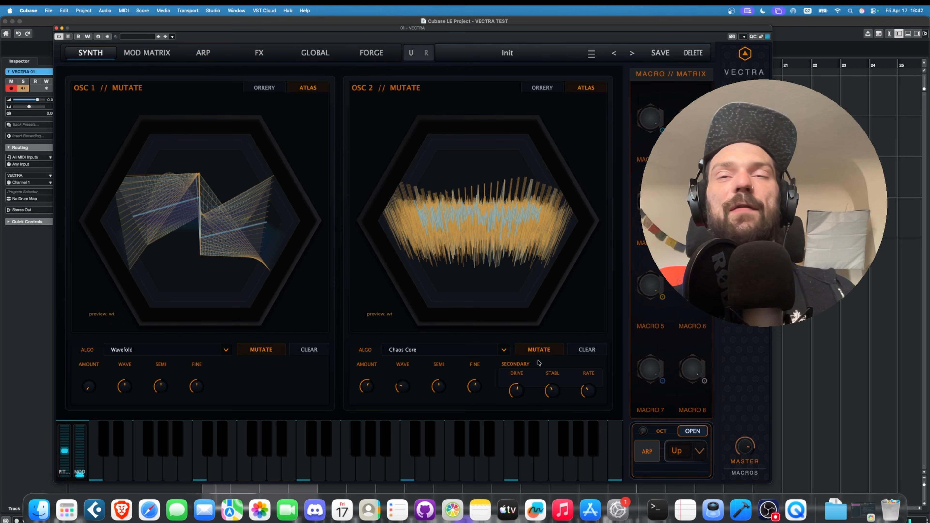
pyautogui.click(534, 351)
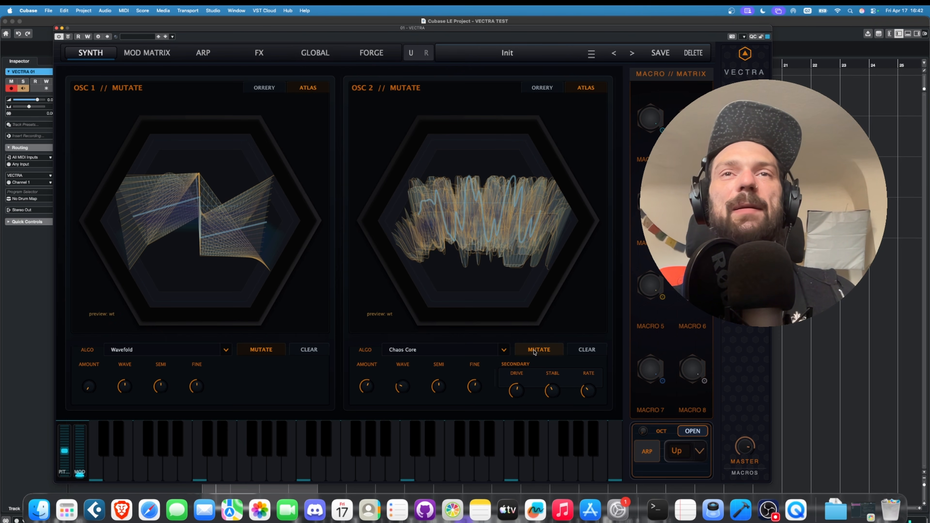
pyautogui.click(255, 455)
pyautogui.moveTo(184, 470); pyautogui.dragTo(175, 470)
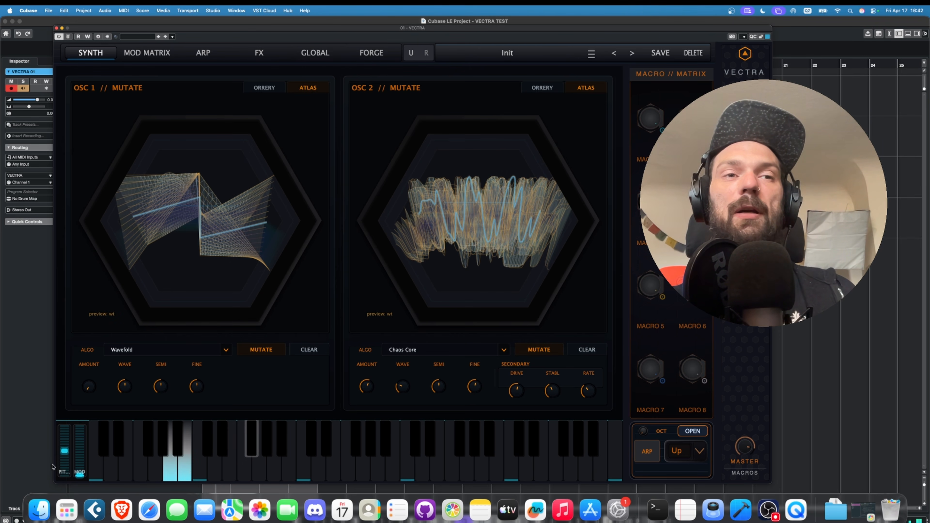
pyautogui.click(133, 467)
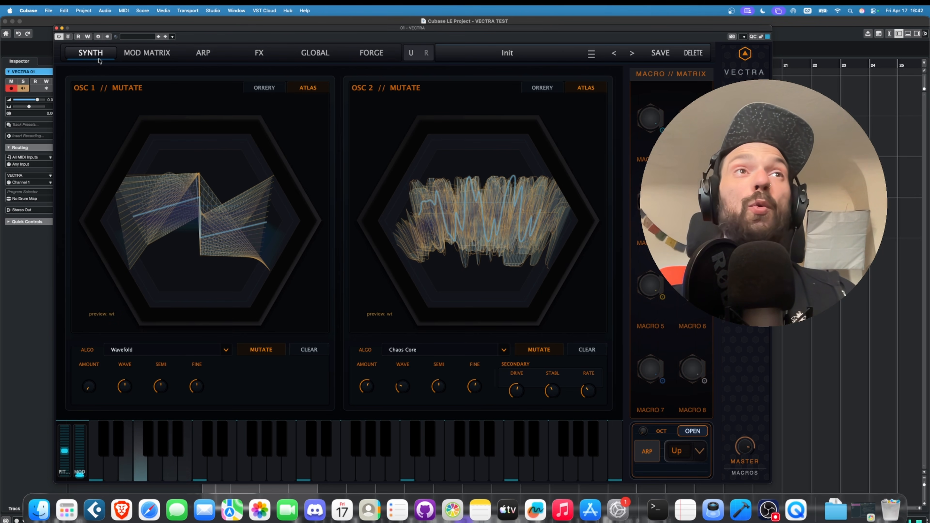
# Step: Return to the main synth view, lengthen the Amp Env release, and play three notes
pyautogui.click(92, 55)
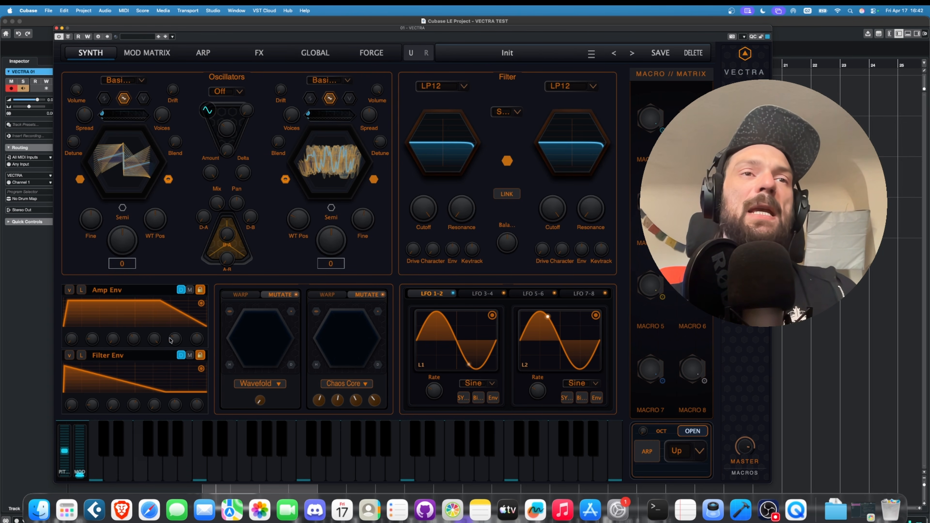
pyautogui.moveTo(174, 341)
pyautogui.moveTo(174, 340); pyautogui.dragTo(169, 300)
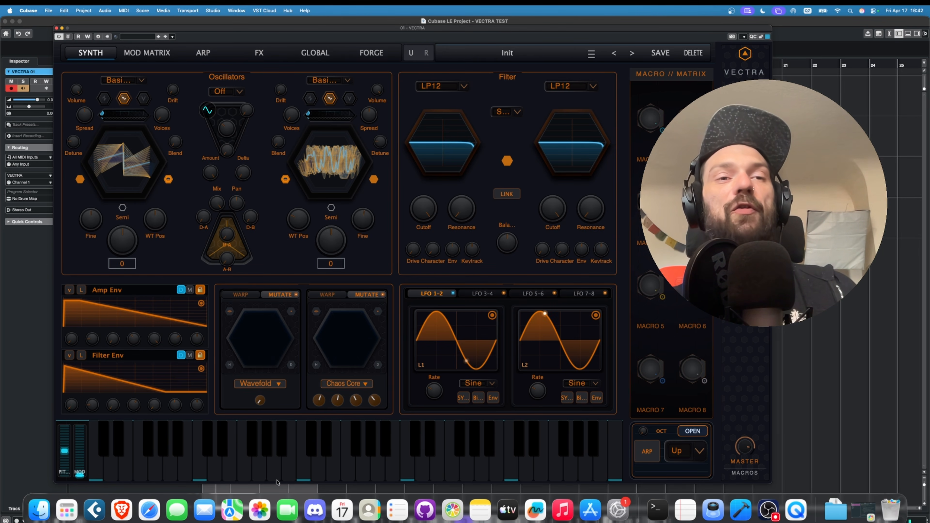
pyautogui.click(240, 457)
pyautogui.click(315, 459)
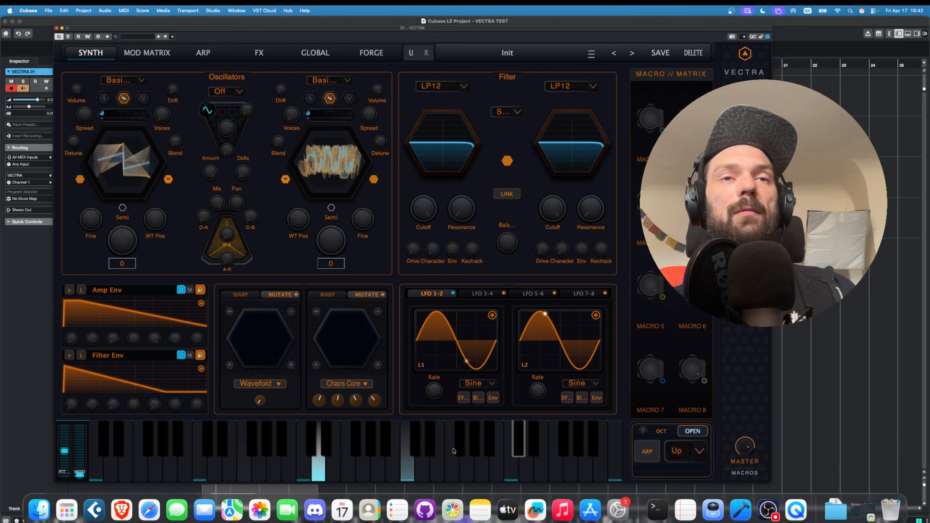
pyautogui.click(467, 465)
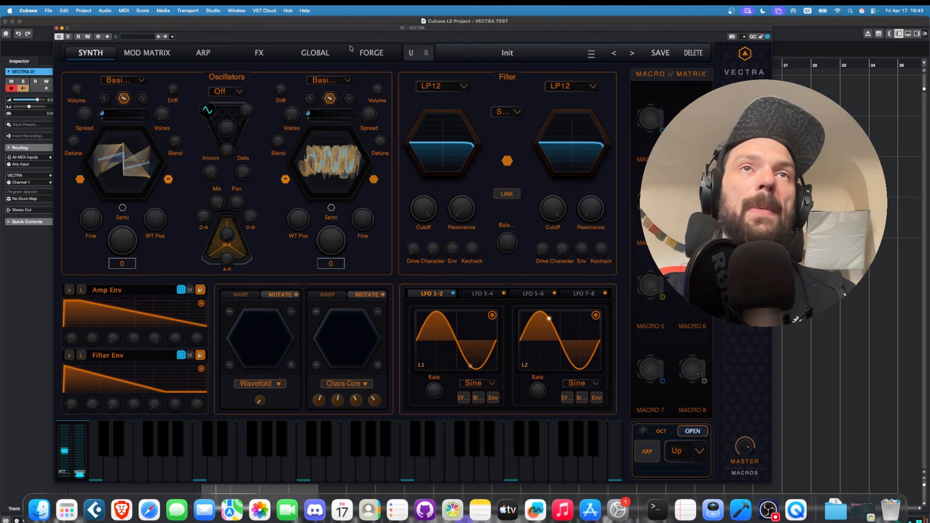
# Step: Adjust the slider above the second oscillator's waveform, reopen the expanded Mutate view, and mutate it twice with Chaos Core at a higher amount
pyautogui.moveTo(314, 113); pyautogui.dragTo(300, 107)
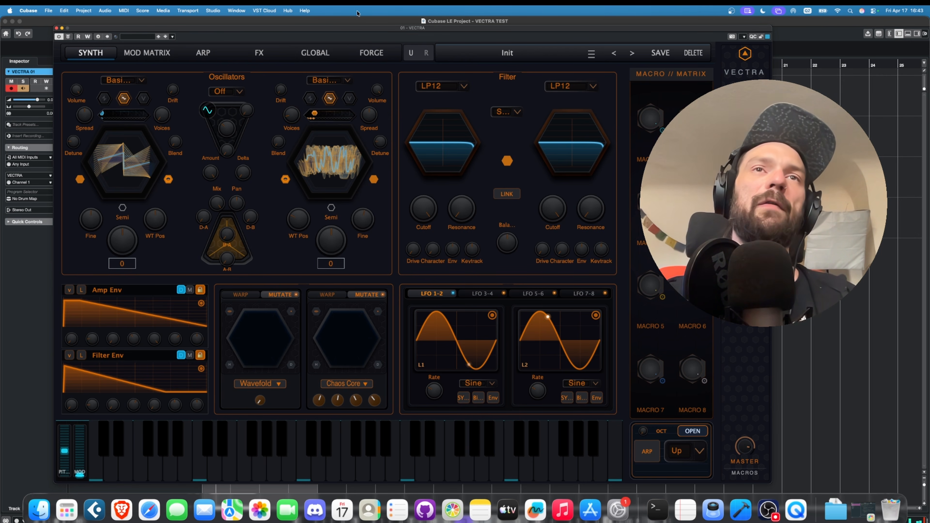
pyautogui.click(124, 134)
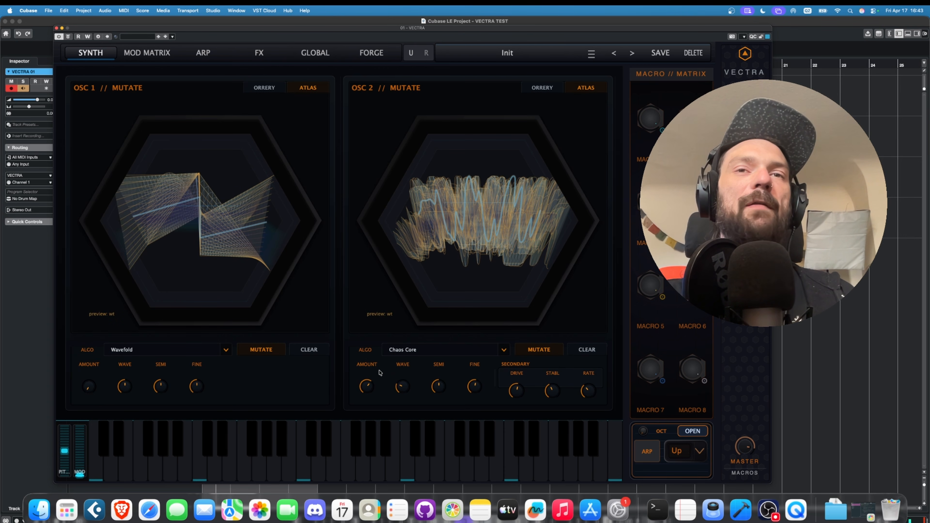
pyautogui.click(553, 350)
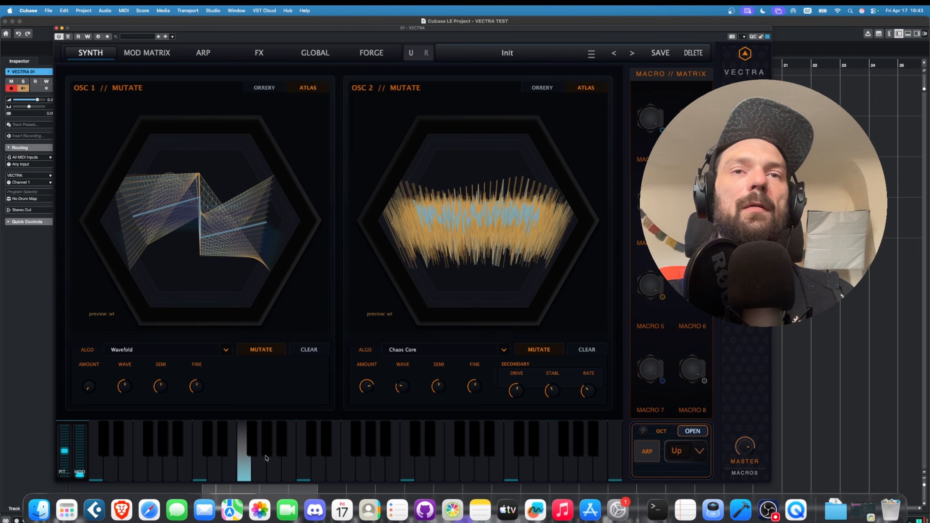
pyautogui.click(542, 351)
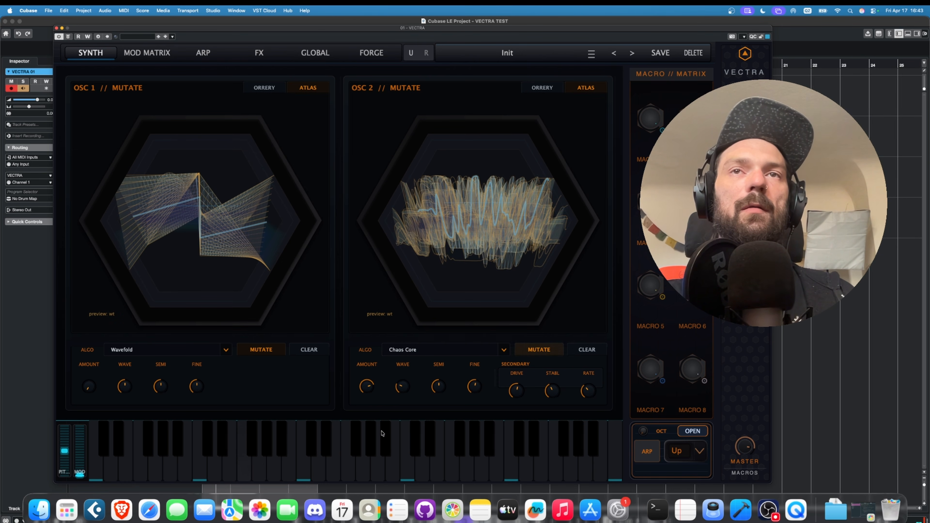
# Step: Play a descending run of notes to hear the Chaos Core mutation
pyautogui.click(273, 470)
pyautogui.click(407, 463)
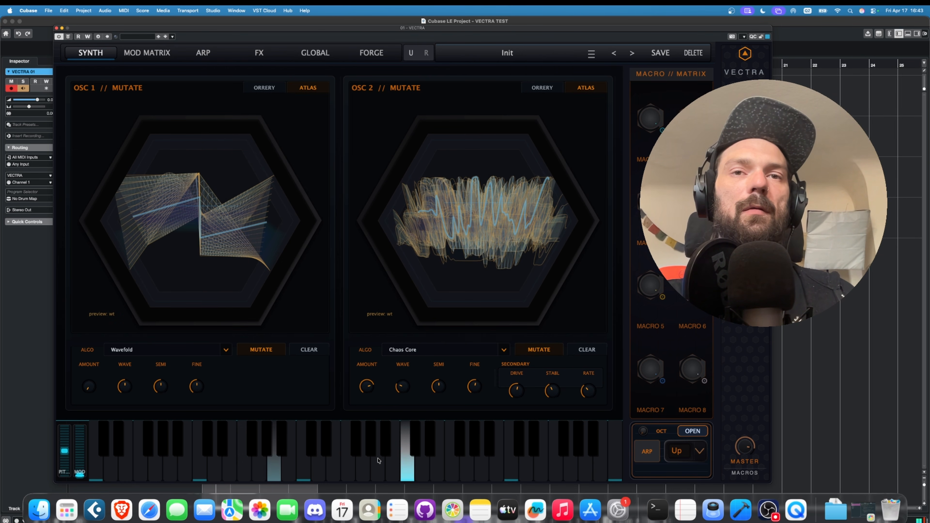
pyautogui.click(378, 463)
pyautogui.click(333, 465)
pyautogui.click(290, 465)
pyautogui.click(229, 465)
pyautogui.click(170, 466)
pyautogui.click(141, 465)
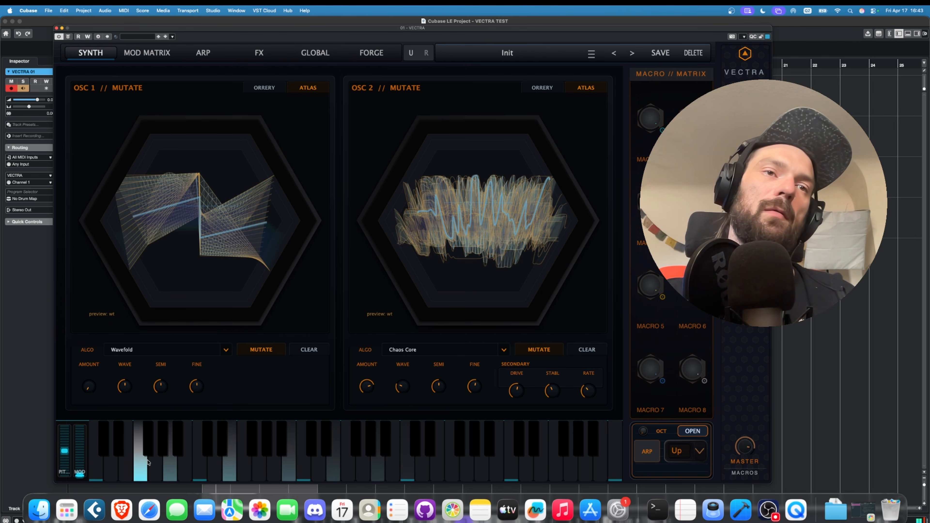
pyautogui.click(141, 464)
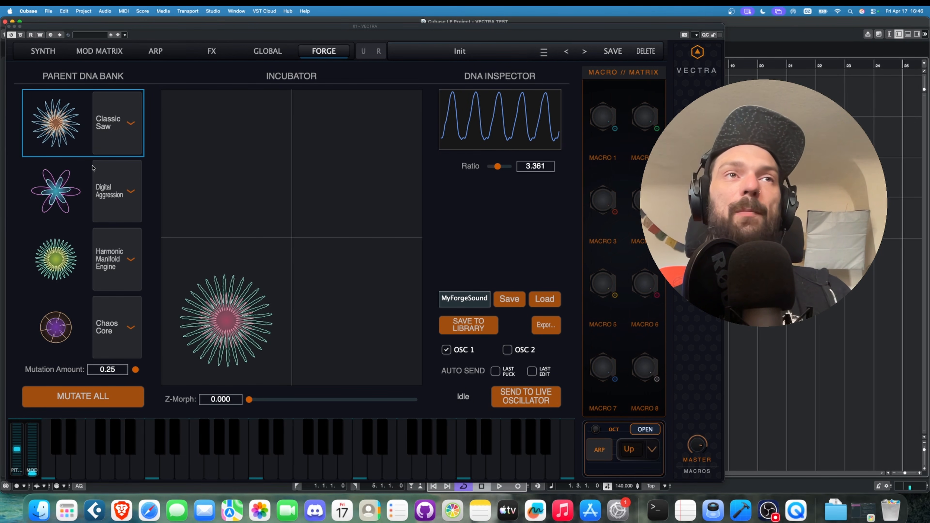
# Step: Select the Digital Aggression parent in Forge and check the first oscillator's waveform on the synth page before returning to Forge
pyautogui.click(84, 178)
pyautogui.click(43, 53)
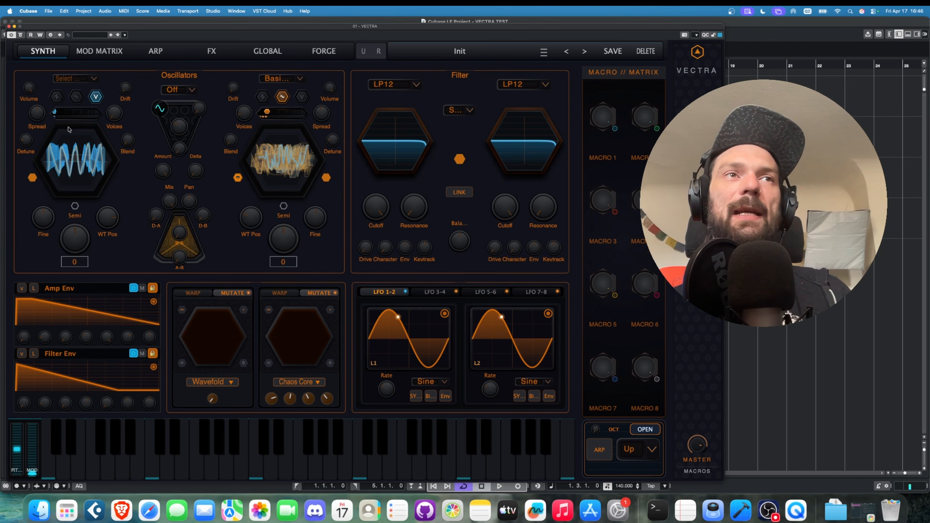
pyautogui.click(323, 51)
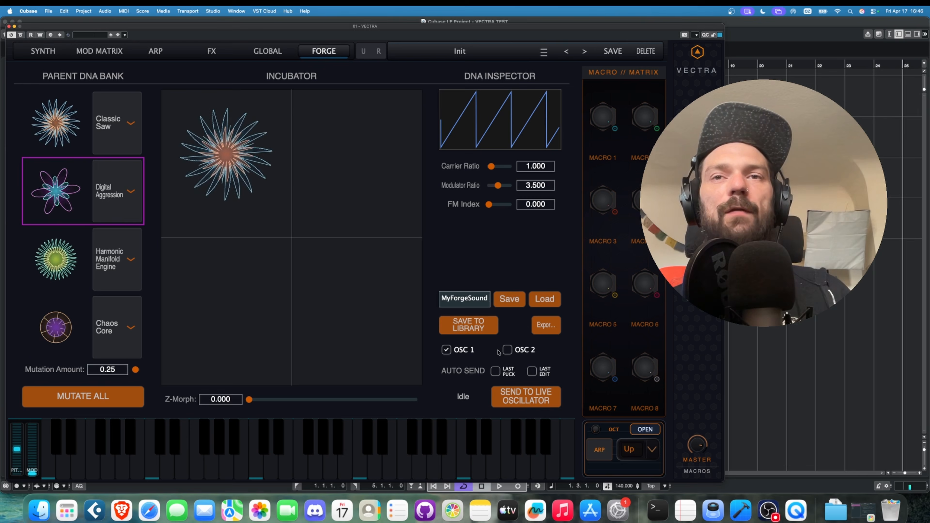
# Step: With auto send on for Last Puck and Last Edit, move the incubator puck to Chaos Core, then to Classic Saw, and view the synth page
pyautogui.click(395, 307)
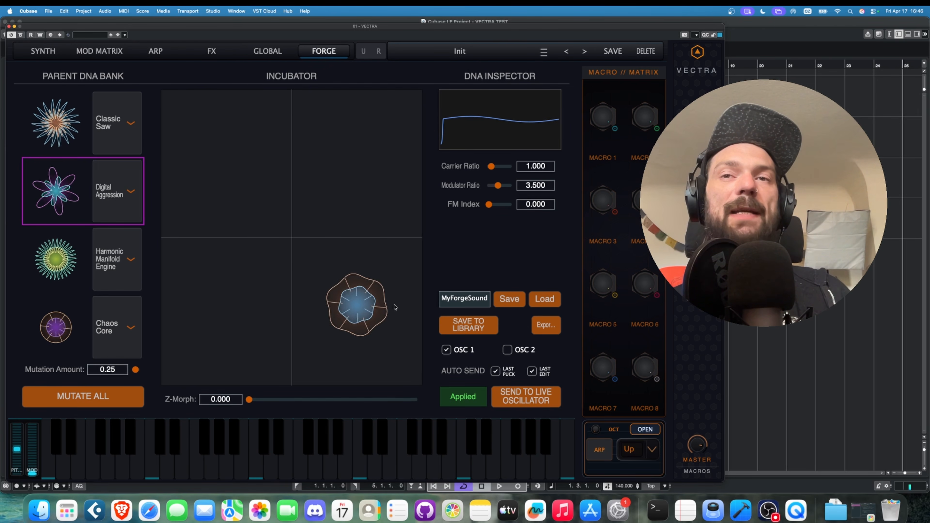
pyautogui.click(172, 99)
pyautogui.moveTo(228, 154); pyautogui.dragTo(226, 154)
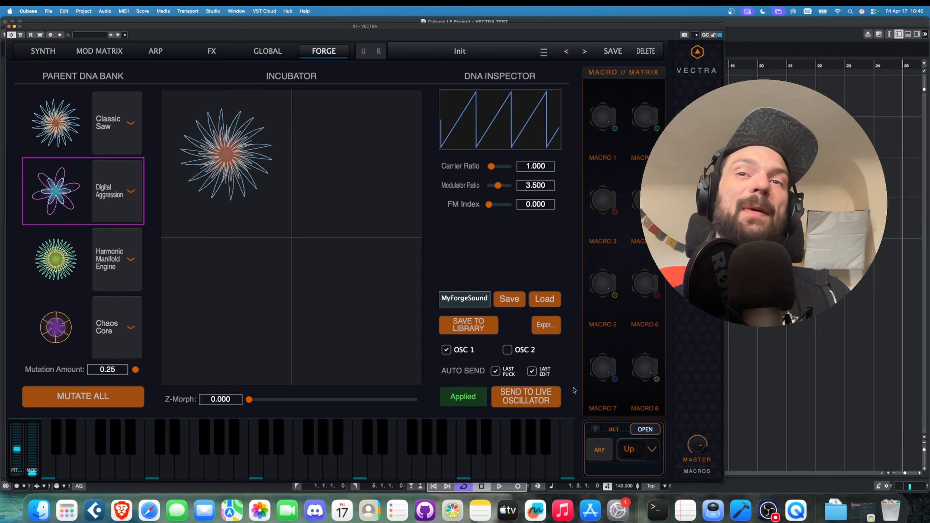
pyautogui.click(42, 53)
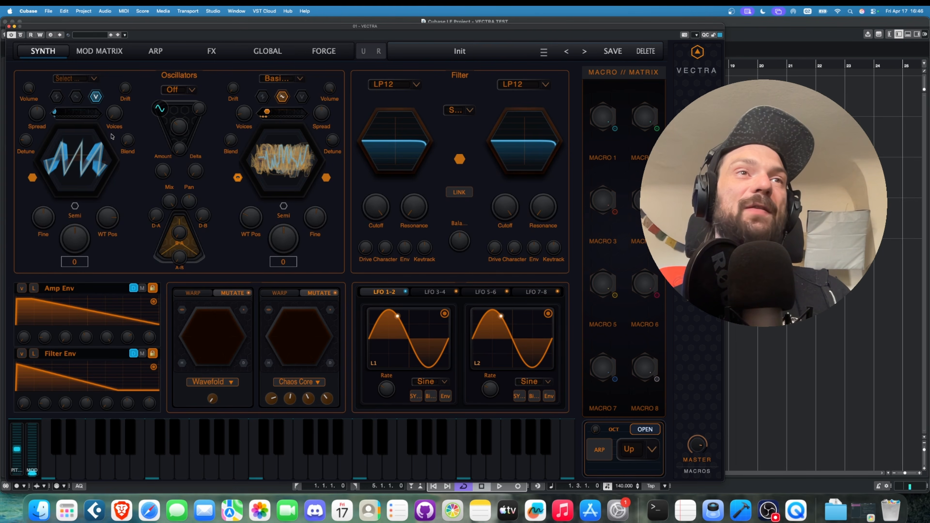
# Step: In Forge, set Digital Aggression's carrier ratio to 4.897 and Classic Saw's ratio to 5.779
pyautogui.click(324, 53)
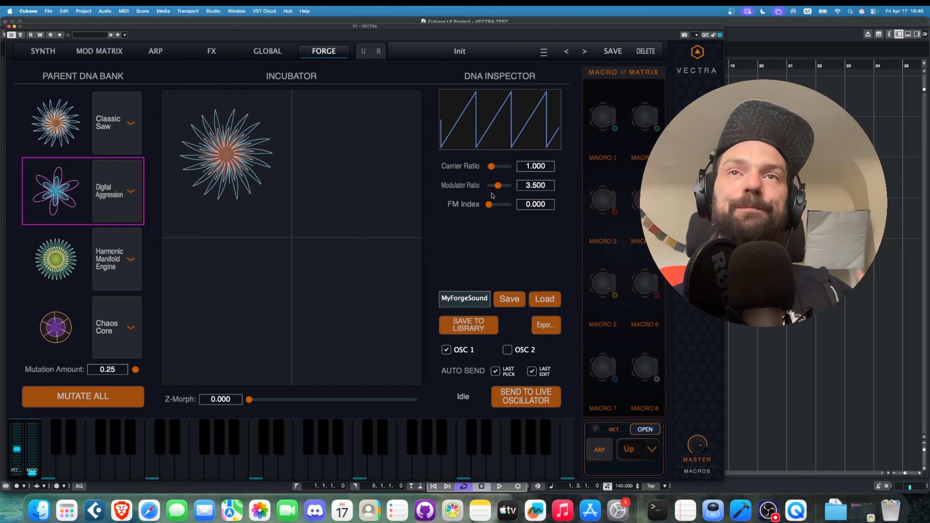
pyautogui.click(501, 171)
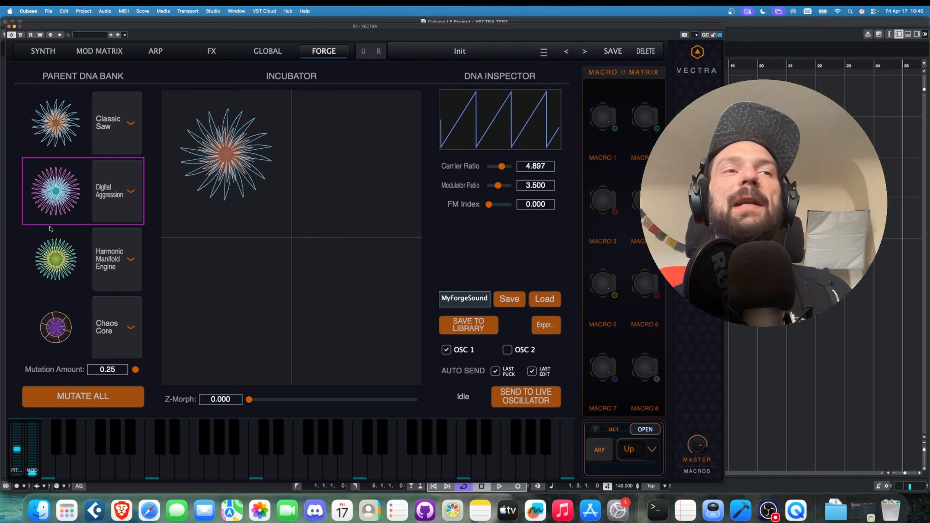
pyautogui.click(52, 120)
pyautogui.moveTo(491, 168); pyautogui.dragTo(504, 166)
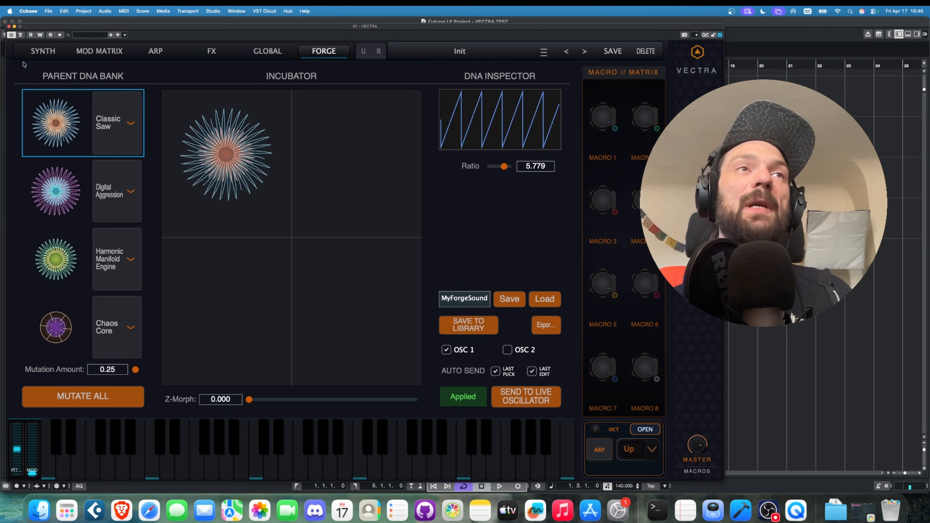
# Step: Check the first oscillator's updated waveform on the synth page and play two notes
pyautogui.click(32, 54)
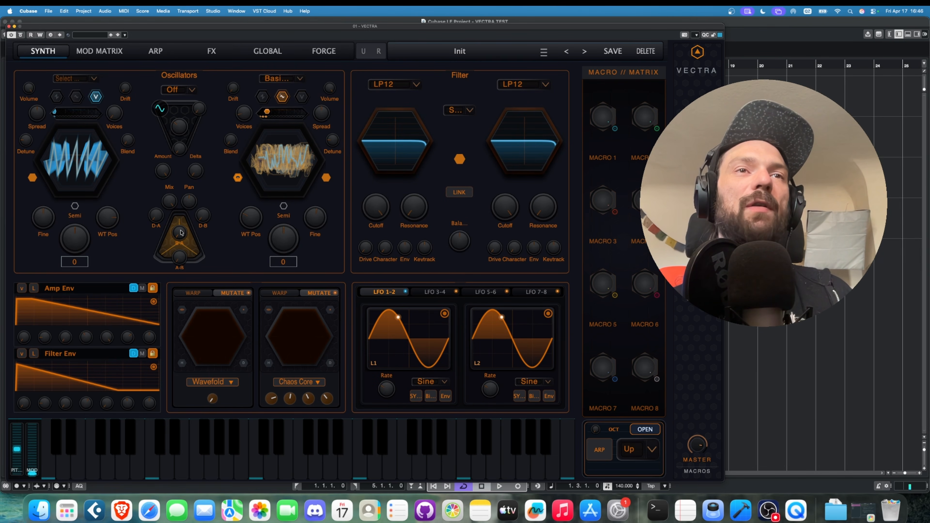
pyautogui.click(209, 459)
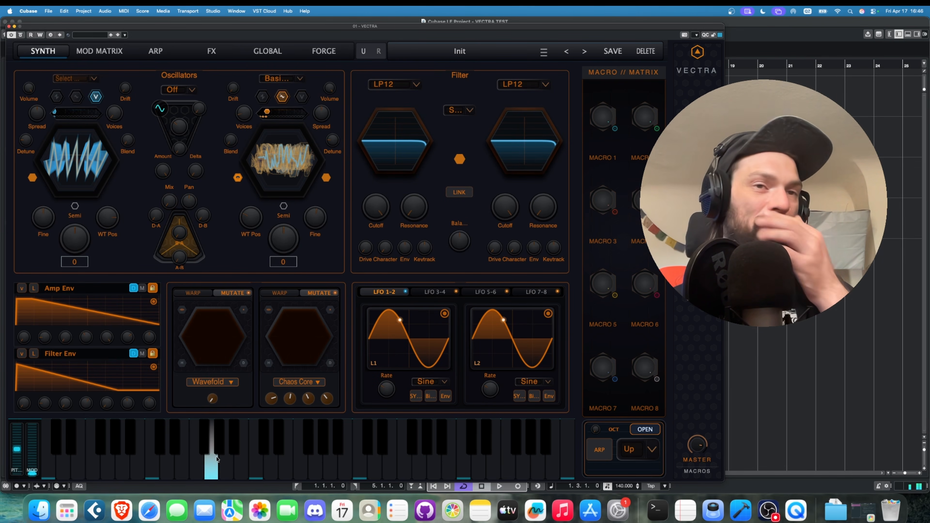
pyautogui.click(403, 460)
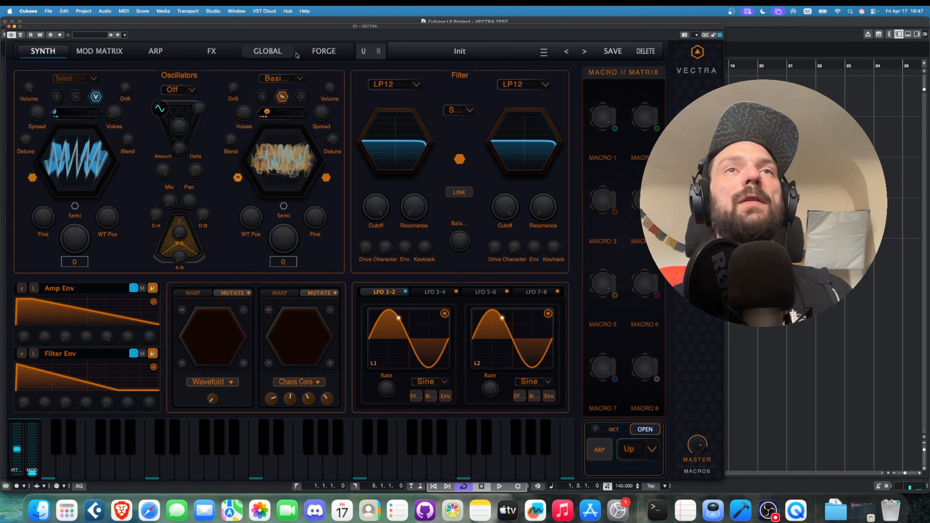
# Step: Select the Digital Aggression parent in Forge, move the incubator puck to its corner, and play two notes
pyautogui.click(318, 51)
pyautogui.click(82, 185)
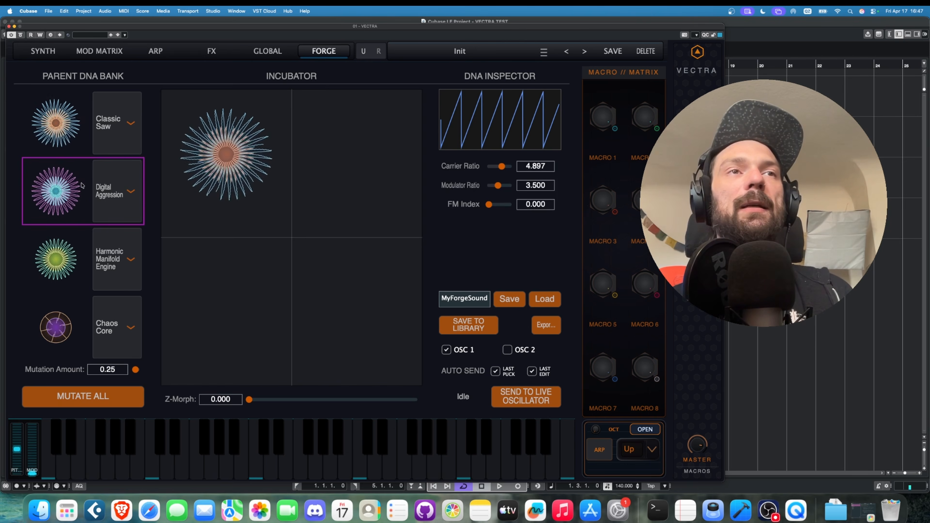
pyautogui.click(355, 158)
pyautogui.click(315, 467)
pyautogui.click(201, 453)
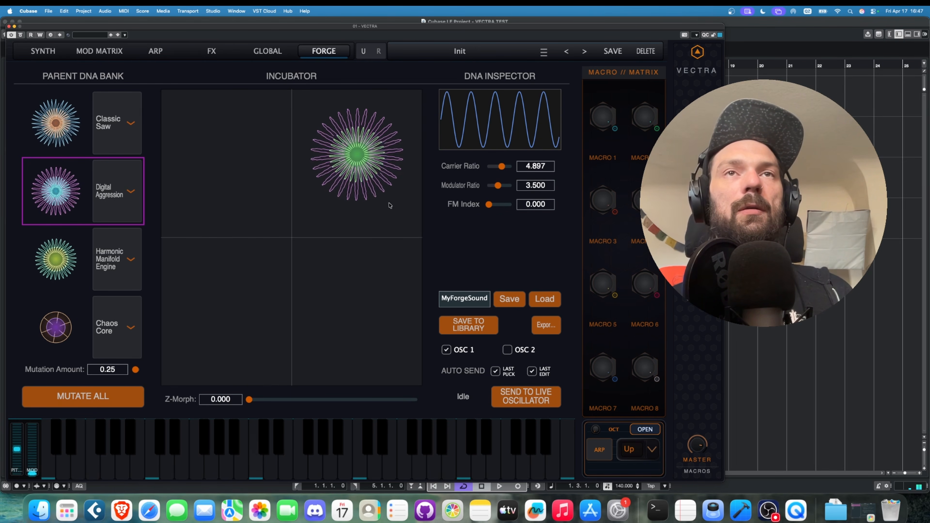
# Step: Set Digital Aggression's FM Index to 4.225, play a note, and set its Carrier Ratio to 1.178
pyautogui.moveTo(489, 204); pyautogui.dragTo(494, 205)
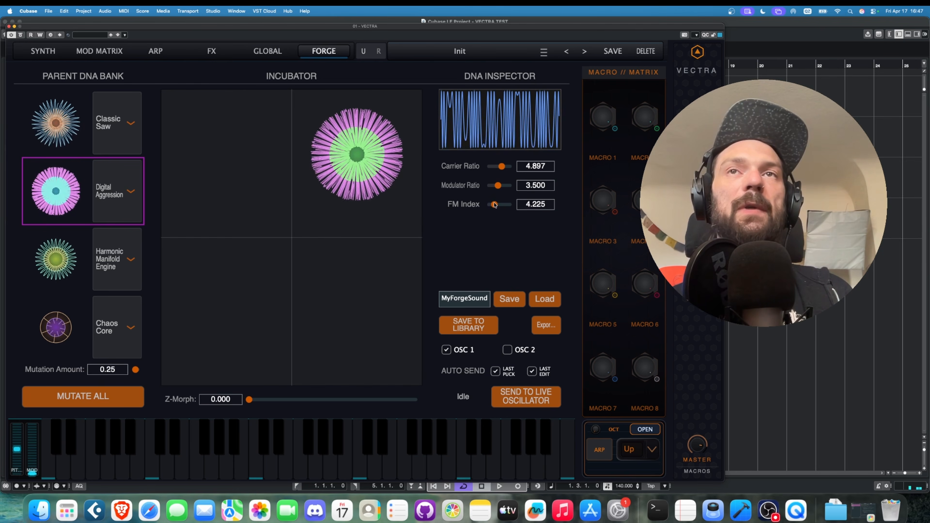
pyautogui.click(278, 466)
pyautogui.moveTo(502, 167); pyautogui.dragTo(492, 166)
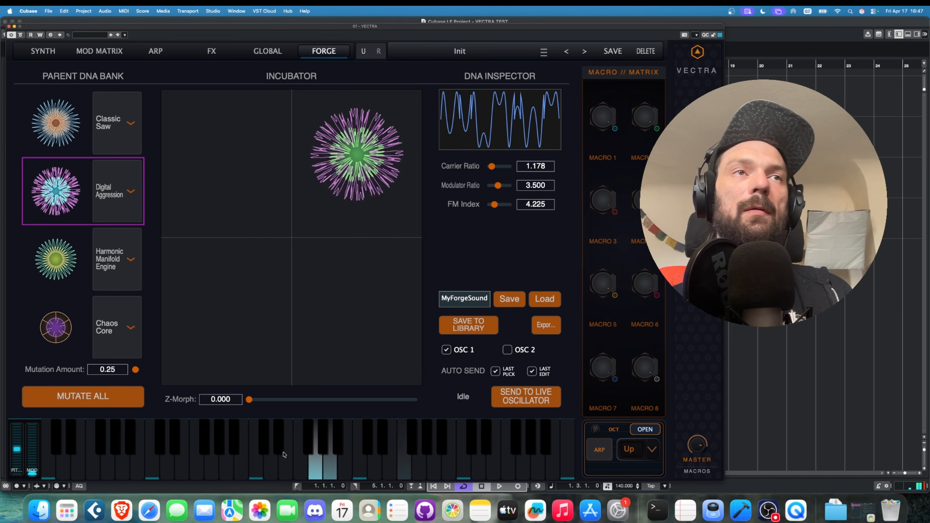
# Step: Move the incubator puck to the Classic Saw corner, set Classic Saw's Ratio to 3.820, and play a note
pyautogui.moveTo(172, 211); pyautogui.dragTo(4, 90)
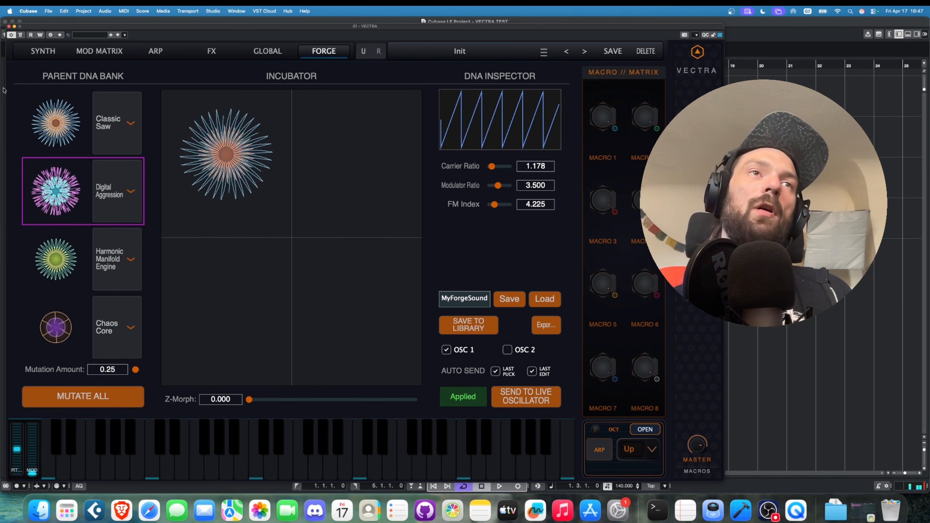
pyautogui.click(55, 122)
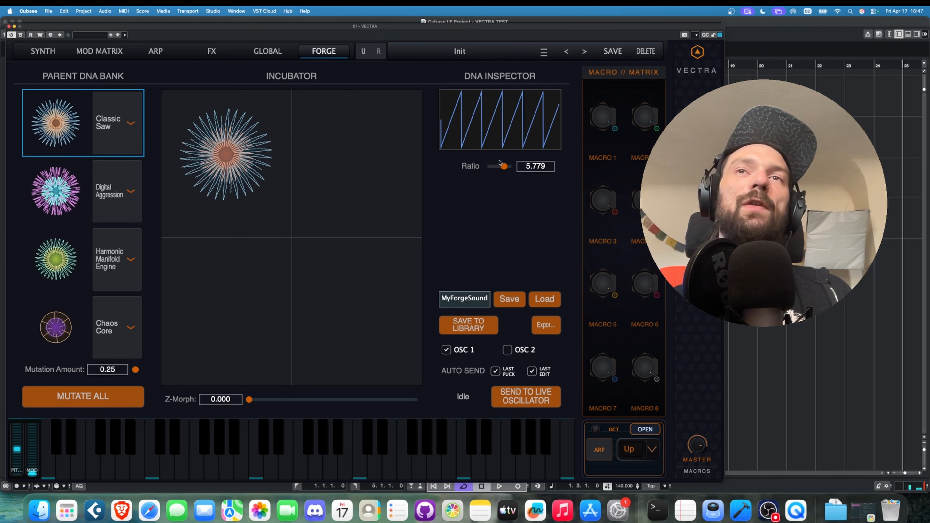
pyautogui.moveTo(500, 164); pyautogui.dragTo(497, 166)
pyautogui.click(385, 458)
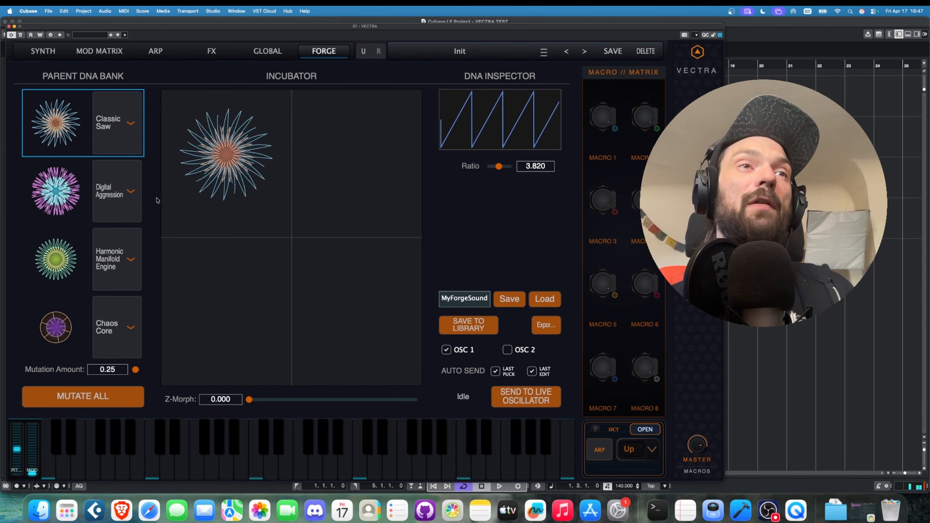
# Step: Replace the Classic Saw parent with Granular Hybrid and set Grain Size to 62, Density to 0.083 and Texture to 0.169
pyautogui.click(124, 138)
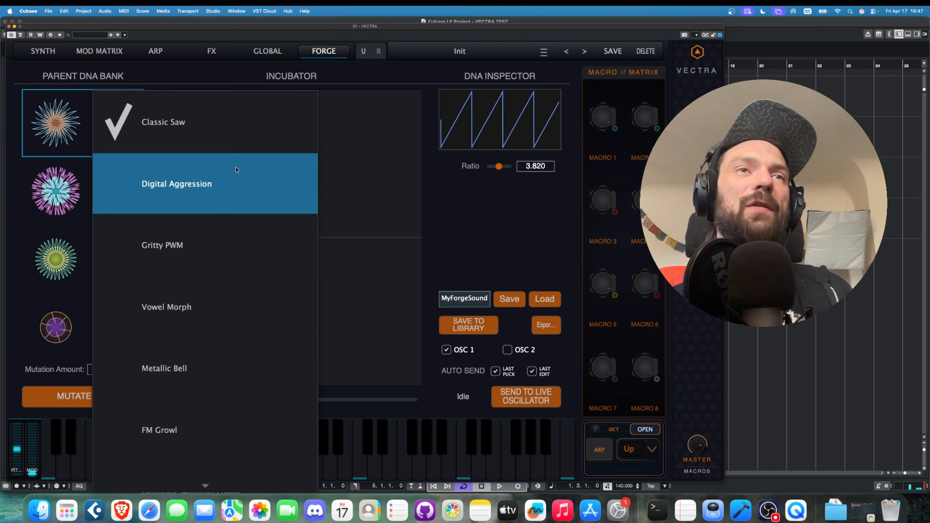
pyautogui.scroll(-5, 219, 273)
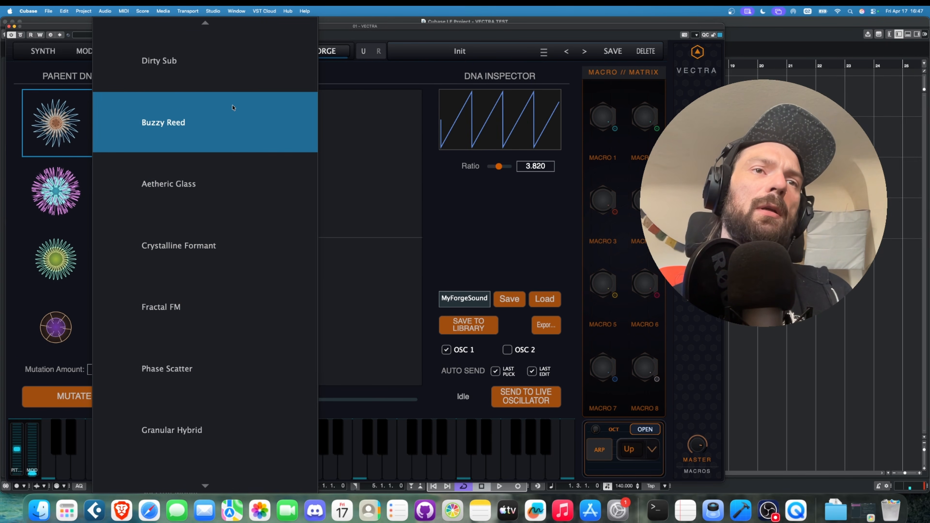
pyautogui.click(270, 425)
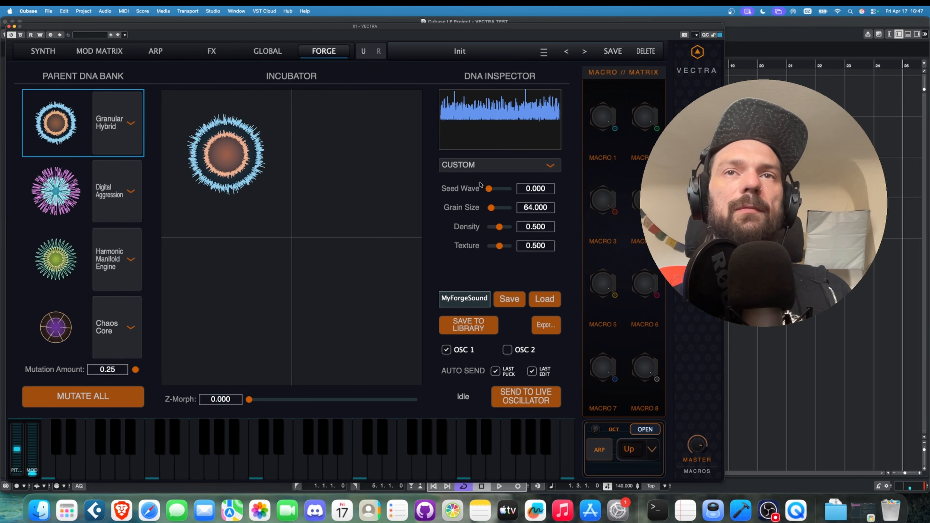
pyautogui.moveTo(491, 207); pyautogui.dragTo(492, 246)
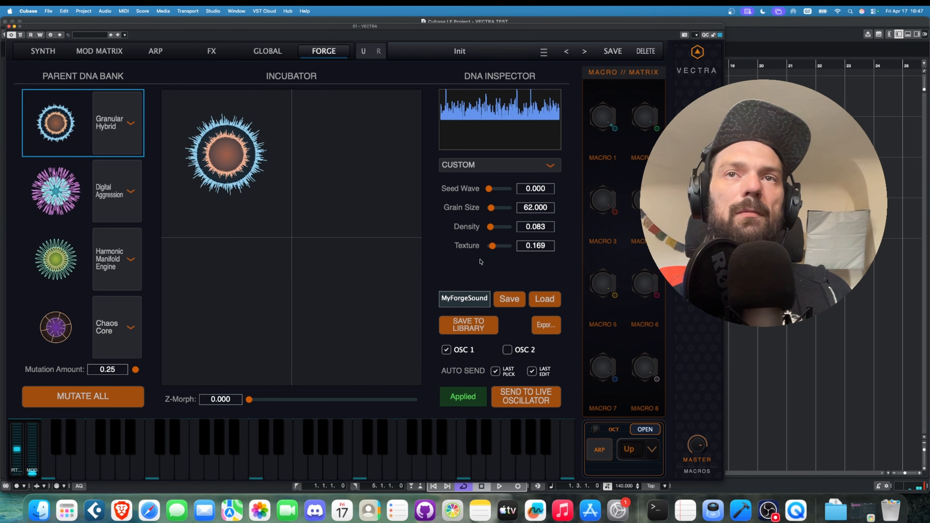
# Step: Set Granular Hybrid's Seed Wave to 2.000 and play several notes to hear the change
pyautogui.moveTo(489, 189); pyautogui.dragTo(503, 188)
pyautogui.click(417, 459)
pyautogui.click(316, 462)
pyautogui.click(271, 463)
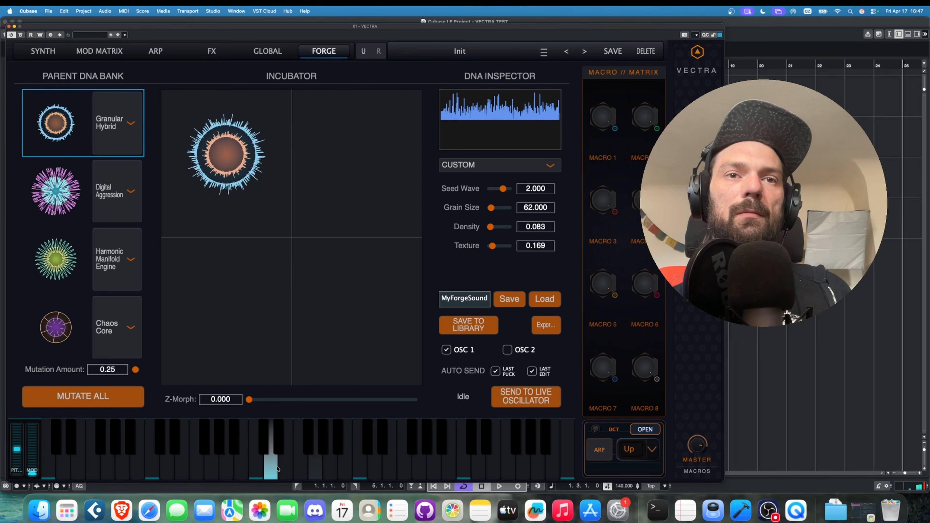
pyautogui.click(319, 464)
# Step: Set Granular Hybrid's Grain Size to 202 and Seed Wave to 0.000, and play notes across the low and high keys
pyautogui.moveTo(491, 208)
pyautogui.mouseDown()
pyautogui.moveTo(501, 192)
pyautogui.moveTo(487, 193)
pyautogui.moveTo(497, 208)
pyautogui.mouseUp()
pyautogui.click(307, 476)
pyautogui.click(346, 470)
pyautogui.click(361, 463)
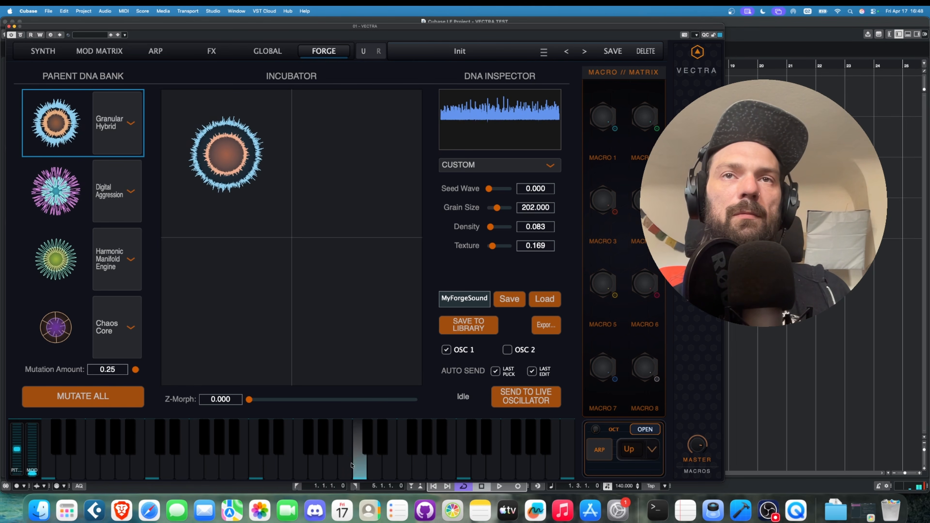
pyautogui.click(345, 465)
pyautogui.click(515, 459)
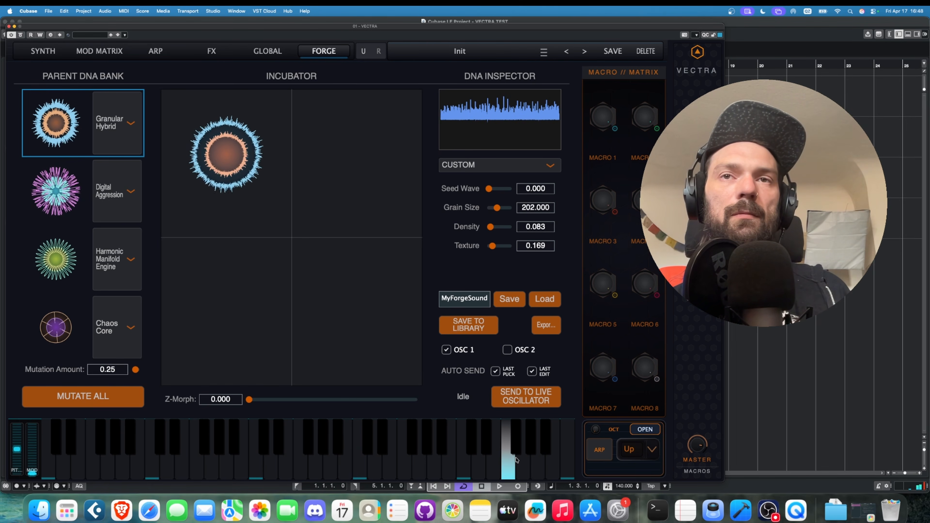
pyautogui.click(568, 464)
pyautogui.click(552, 463)
pyautogui.click(476, 459)
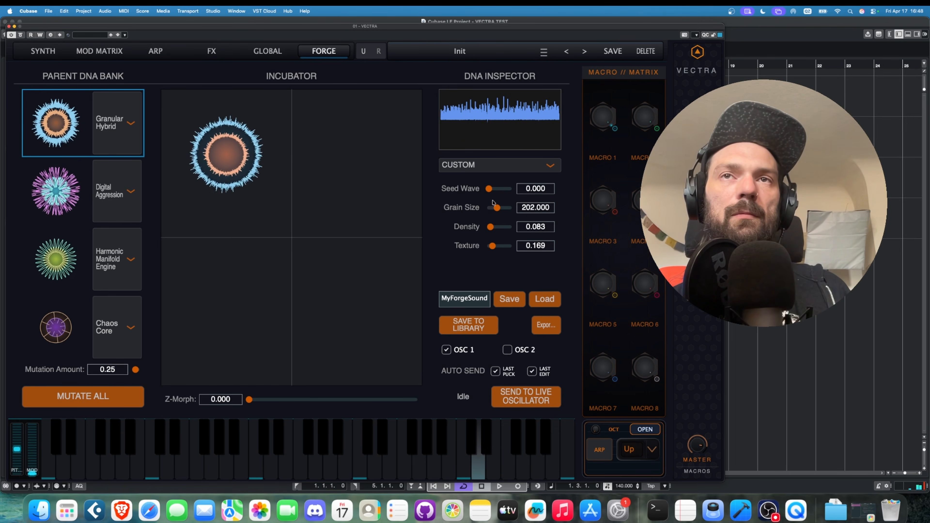
# Step: Set Granular Hybrid's Density to 0.559 and play a few notes
pyautogui.moveTo(490, 227); pyautogui.dragTo(501, 226)
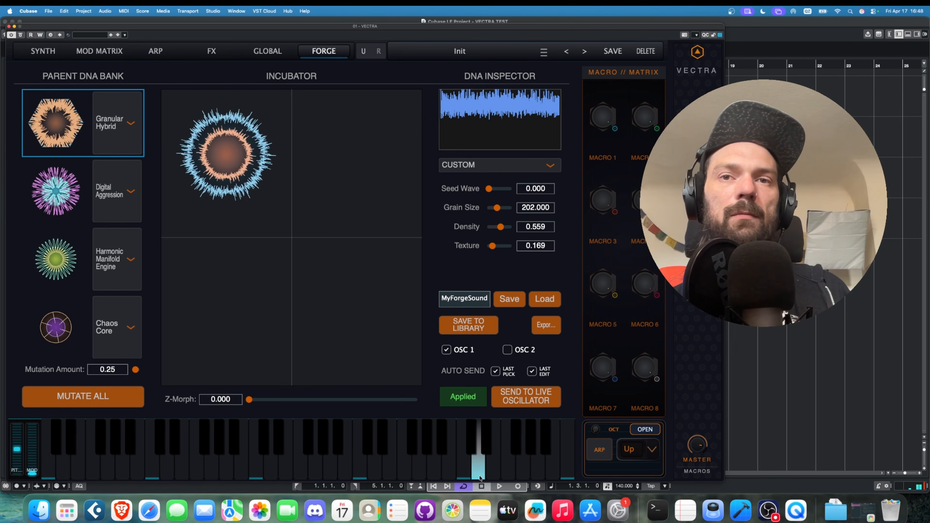
pyautogui.click(446, 467)
pyautogui.click(392, 448)
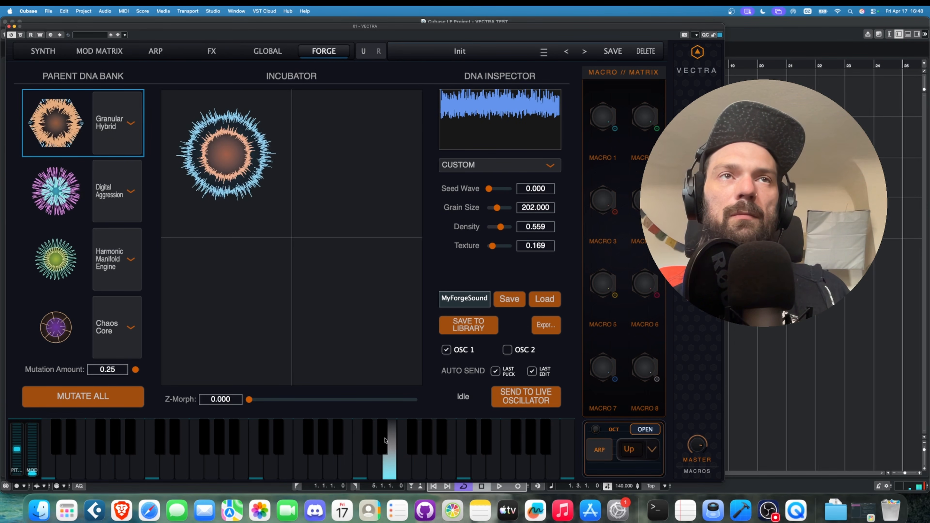
# Step: Blend Granular Hybrid with Digital Aggression using the incubator puck, play two notes, shift the puck near the centre, and return it to Granular Hybrid
pyautogui.moveTo(304, 243); pyautogui.dragTo(309, 154)
pyautogui.click(306, 465)
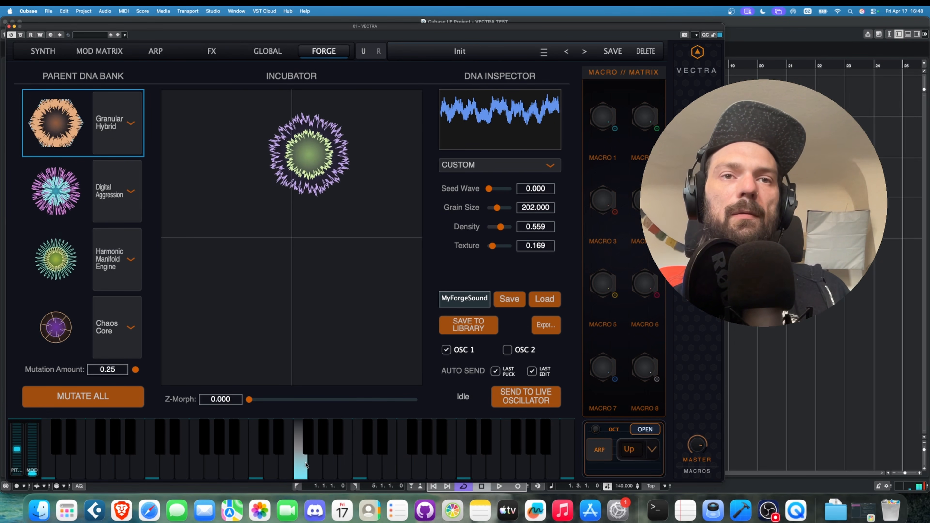
pyautogui.click(358, 466)
pyautogui.moveTo(341, 224); pyautogui.dragTo(298, 212)
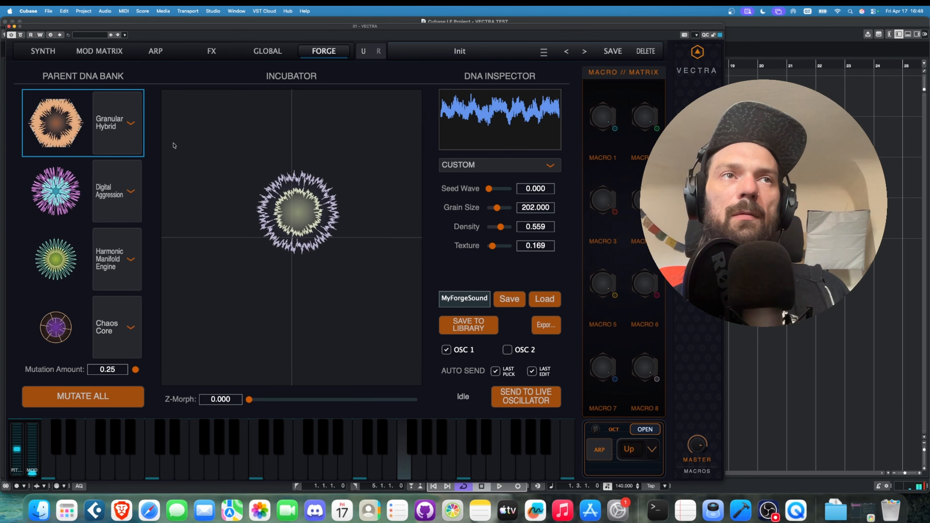
pyautogui.click(227, 155)
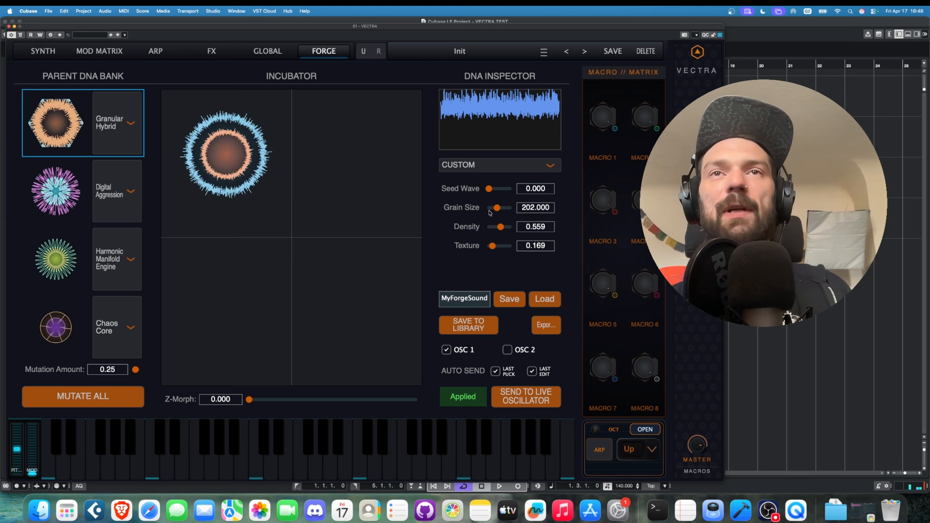
# Step: Set Granular Hybrid's Seed Wave to 2.000, move the incubator puck midway towards Digital Aggression, and play notes
pyautogui.click(501, 189)
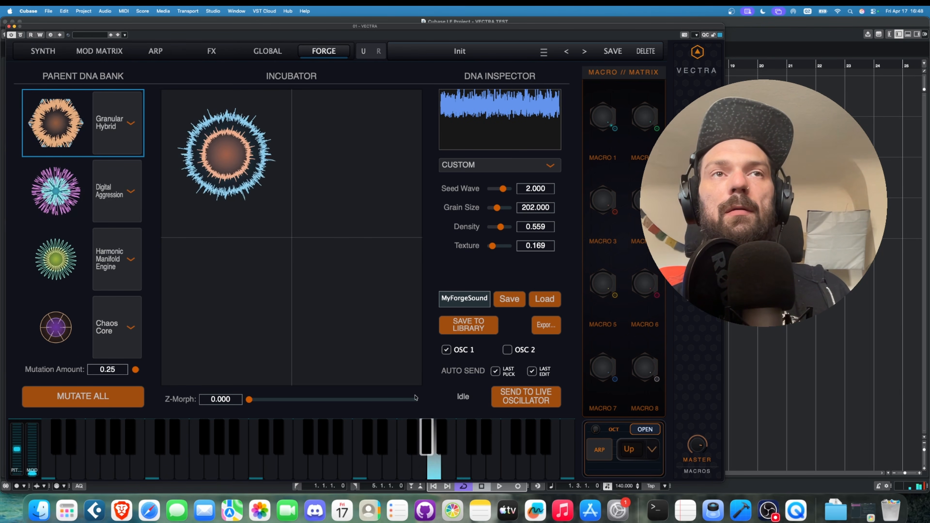
pyautogui.moveTo(353, 173); pyautogui.dragTo(295, 190)
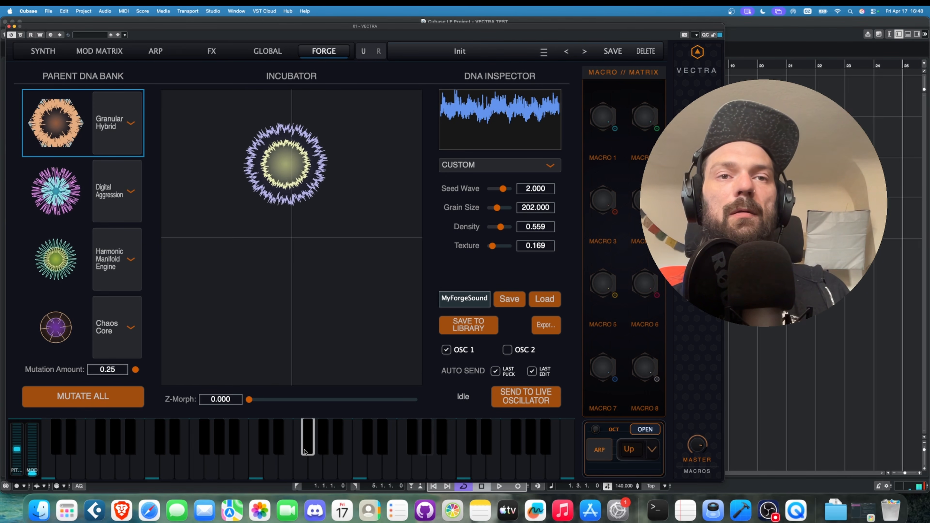
pyautogui.click(224, 471)
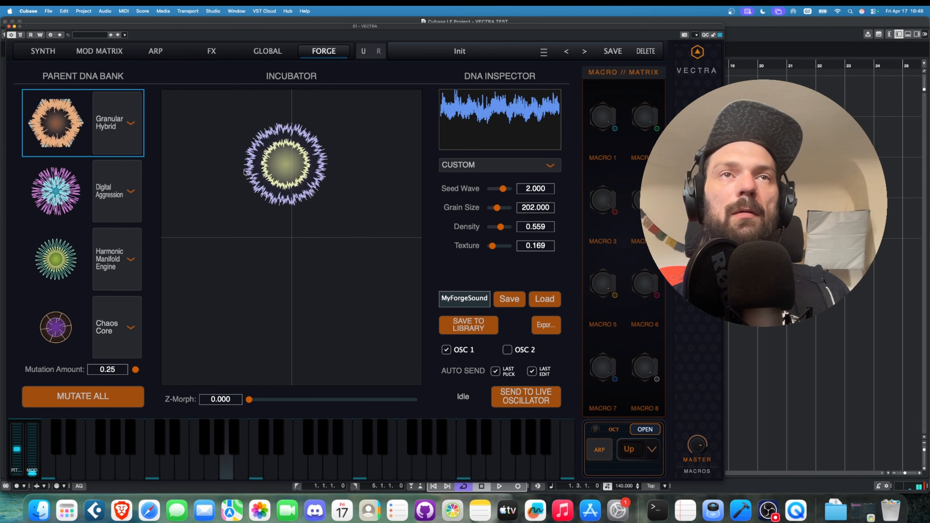
# Step: Return the puck to the first parent's corner, replace Granular Hybrid with Spectral Modal, set Material to 1.854, and play three notes
pyautogui.click(227, 151)
pyautogui.click(131, 123)
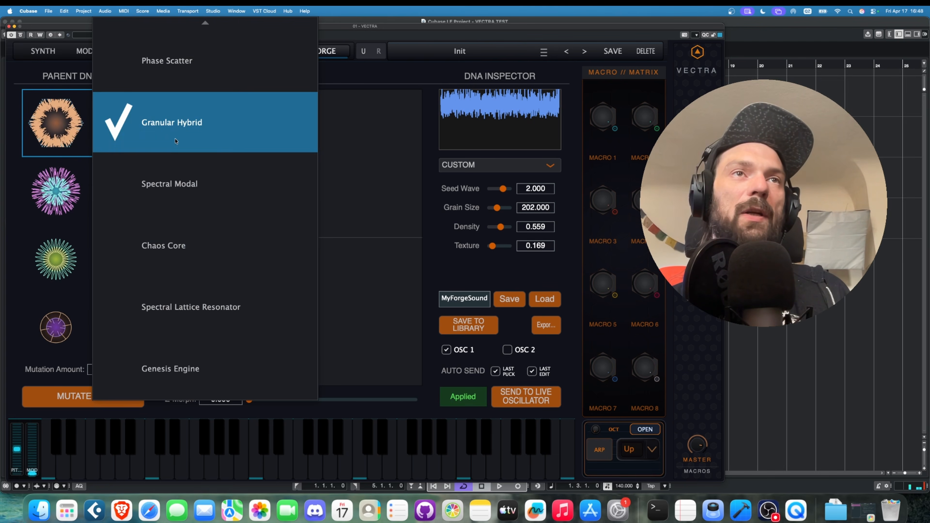
pyautogui.click(189, 185)
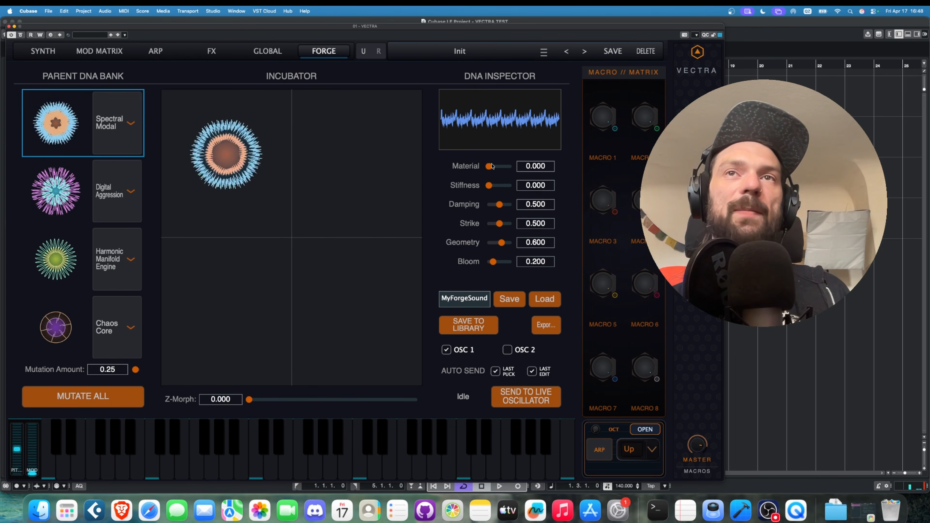
pyautogui.moveTo(492, 166); pyautogui.dragTo(499, 166)
pyautogui.click(404, 461)
pyautogui.click(320, 461)
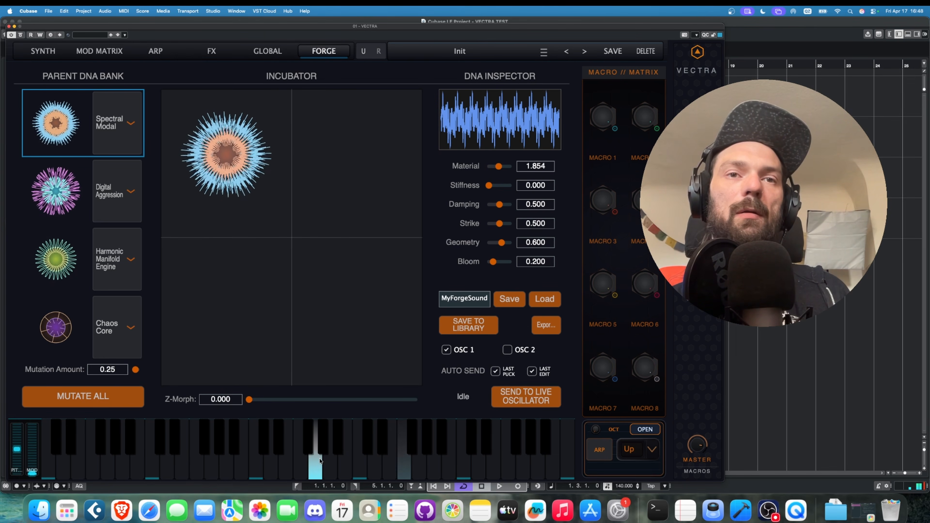
pyautogui.click(256, 460)
# Step: Move the incubator puck midway between Spectral Modal and Digital Aggression and play several notes
pyautogui.moveTo(227, 154); pyautogui.dragTo(294, 154)
pyautogui.click(336, 457)
pyautogui.click(274, 461)
pyautogui.click(288, 465)
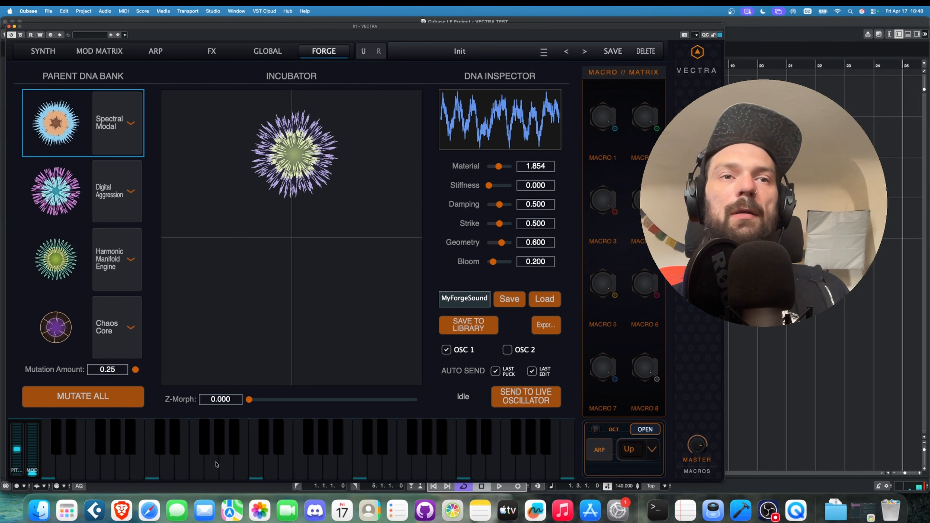
pyautogui.click(198, 460)
pyautogui.click(360, 460)
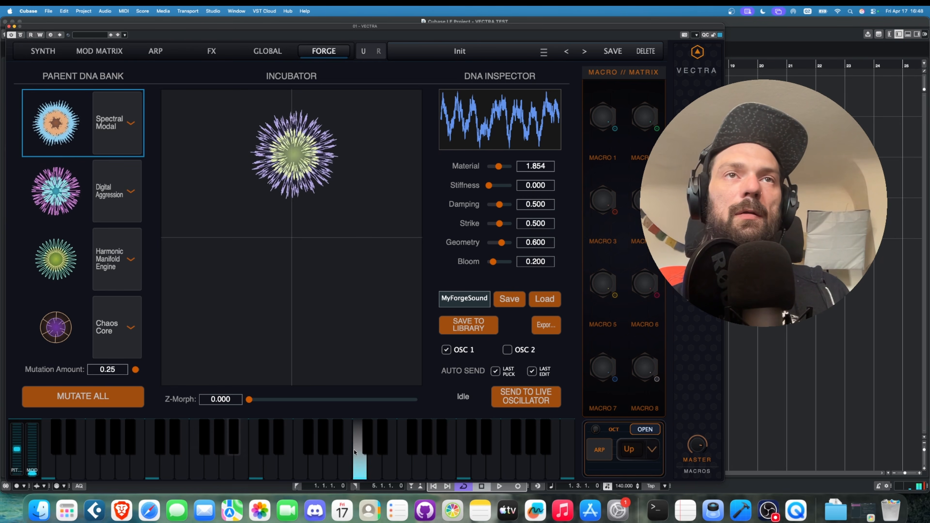
# Step: Move the incubator puck to the Digital Aggression corner and play three notes
pyautogui.click(352, 162)
pyautogui.click(267, 452)
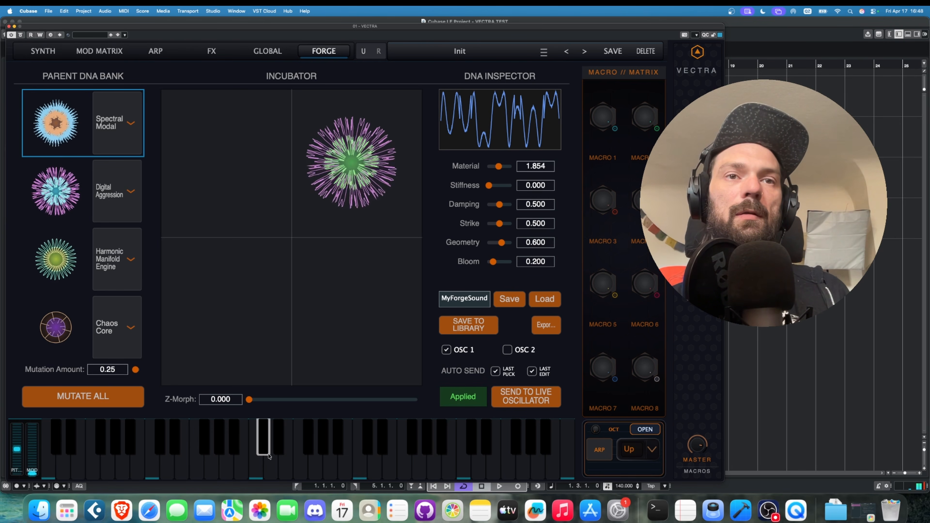
pyautogui.click(303, 462)
pyautogui.click(376, 468)
# Step: Move the incubator puck close to the Spectral Modal corner and play a run of high and low notes
pyautogui.click(246, 154)
pyautogui.click(286, 463)
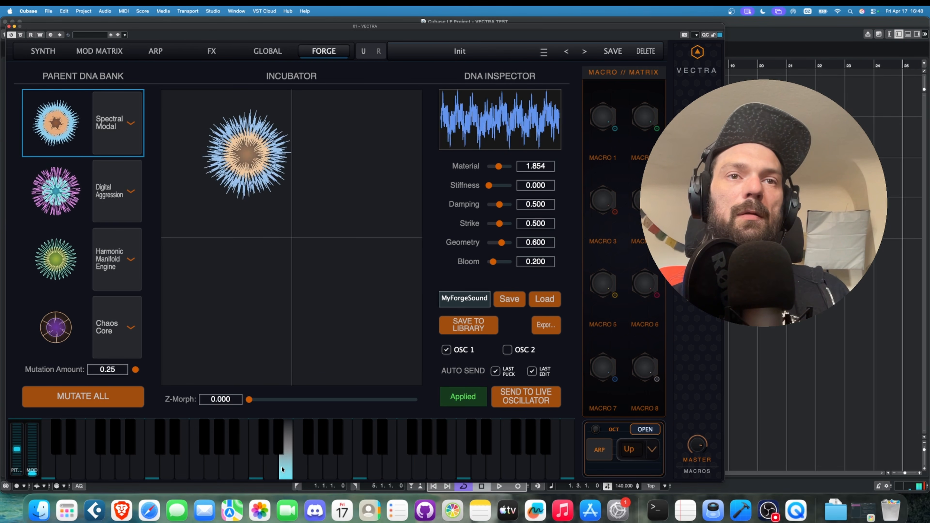
pyautogui.click(465, 458)
pyautogui.click(331, 465)
pyautogui.click(301, 466)
pyautogui.click(242, 467)
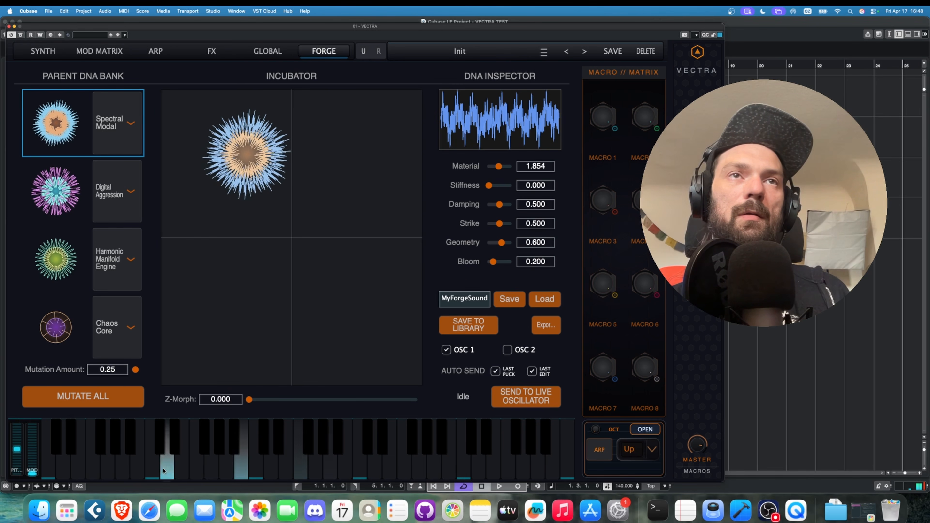
pyautogui.click(154, 471)
pyautogui.moveTo(153, 471); pyautogui.dragTo(255, 462)
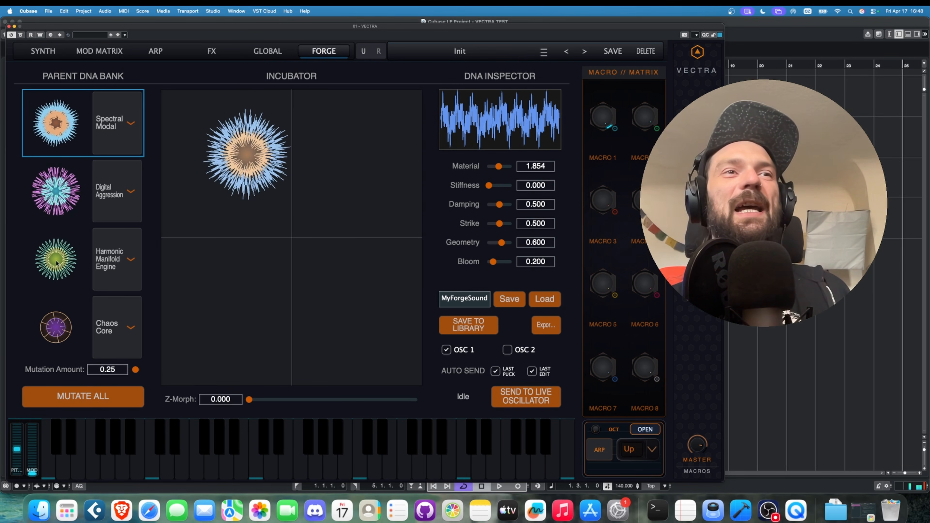
# Step: Select the Harmonic Manifold Engine parent with the puck in its corner, and set HME Fundamental to 239.206 and HME Body to 0.667
pyautogui.click(131, 271)
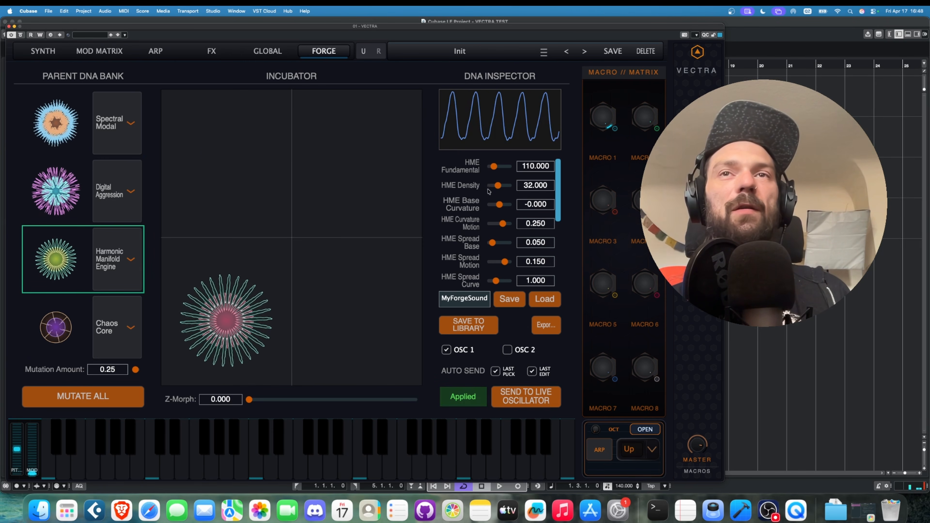
pyautogui.moveTo(494, 166); pyautogui.dragTo(500, 166)
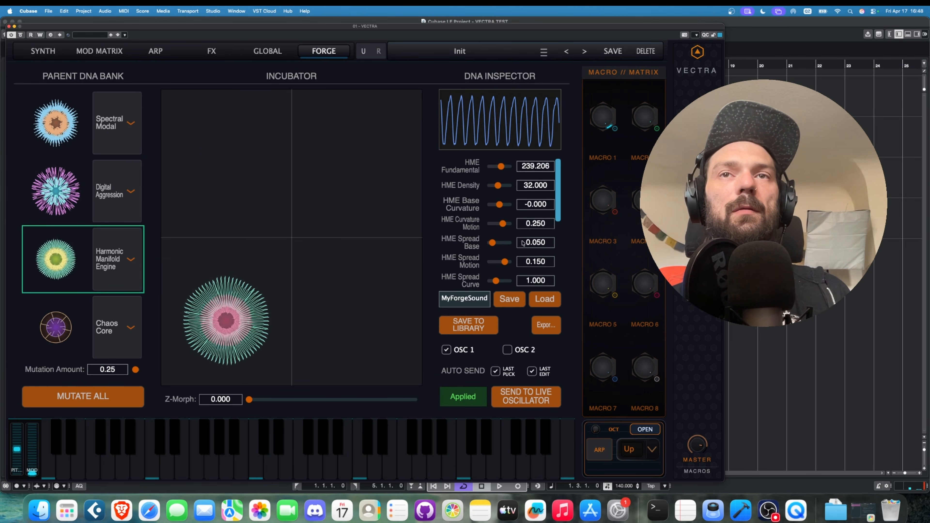
pyautogui.moveTo(556, 197); pyautogui.dragTo(556, 267)
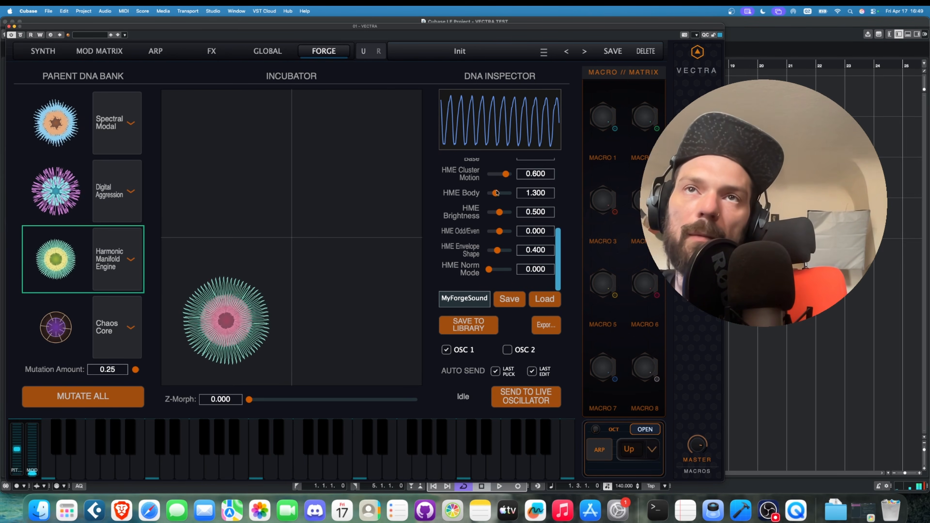
pyautogui.moveTo(495, 193)
pyautogui.mouseDown()
pyautogui.moveTo(510, 196)
pyautogui.moveTo(490, 191)
pyautogui.mouseUp()
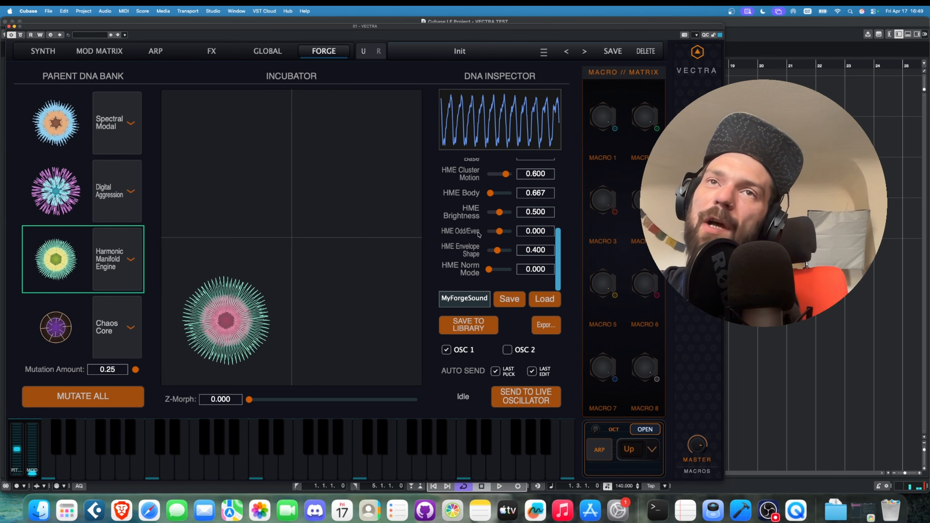
pyautogui.moveTo(559, 244); pyautogui.dragTo(555, 157)
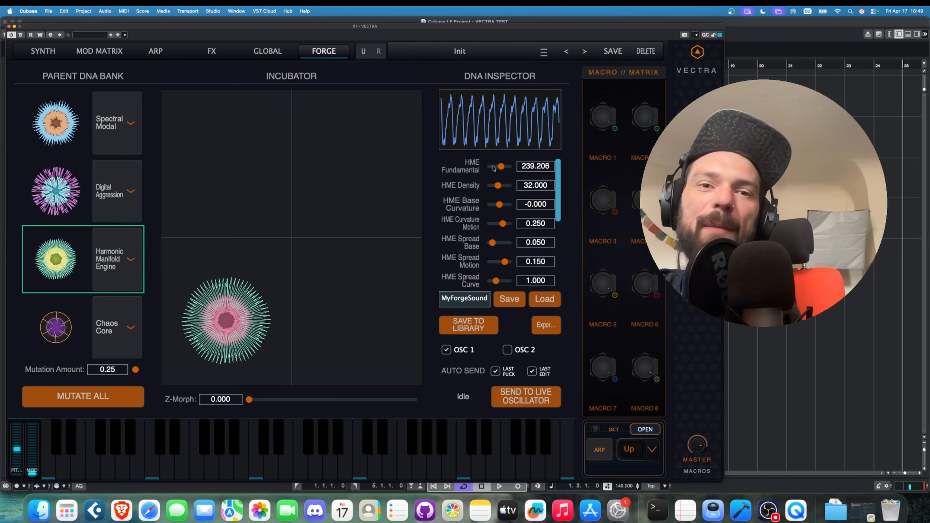
# Step: Set HME Base Curvature to 0.600, Fundamental to 242.301, Density to 18.354, Spread Base to 0.295, Spread Motion to -0.186 and Spread Curve to 1.711
pyautogui.moveTo(499, 204); pyautogui.dragTo(512, 208)
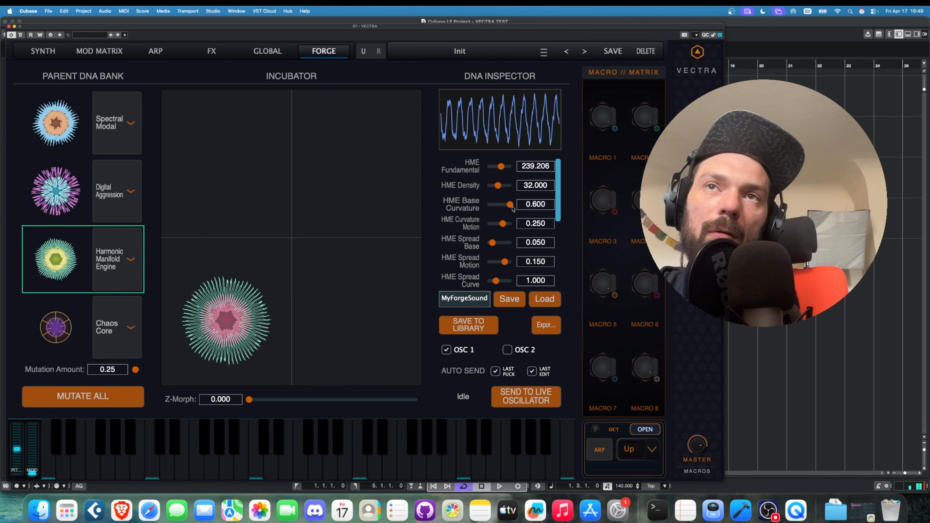
pyautogui.click(509, 173)
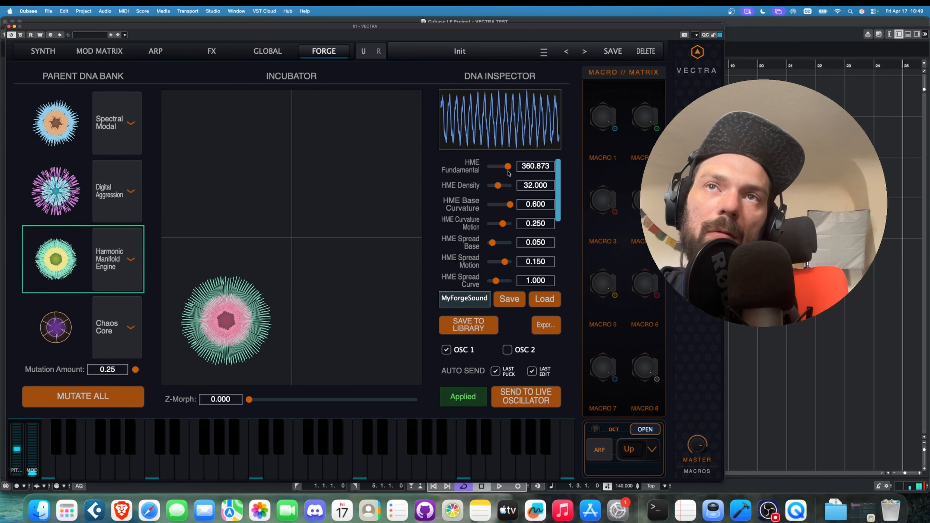
pyautogui.click(506, 186)
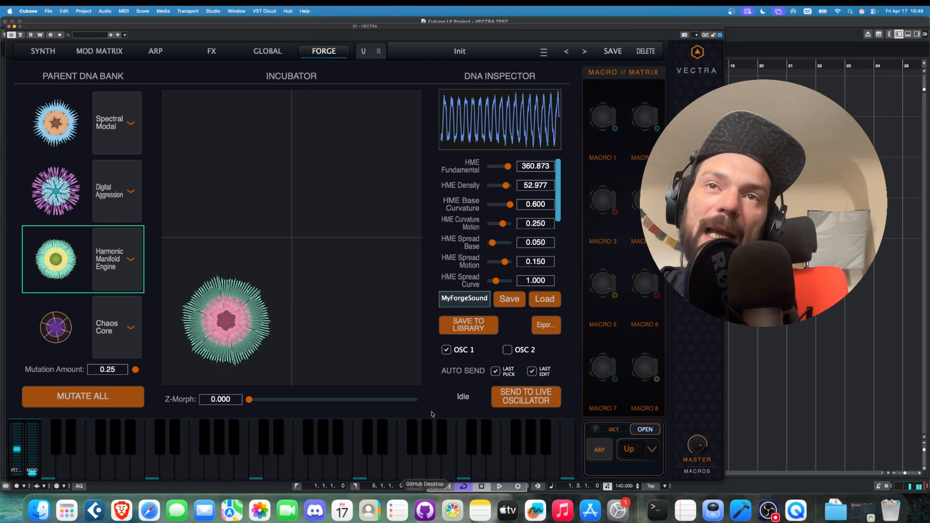
pyautogui.moveTo(506, 185)
pyautogui.mouseDown()
pyautogui.moveTo(491, 167)
pyautogui.moveTo(502, 167)
pyautogui.mouseUp()
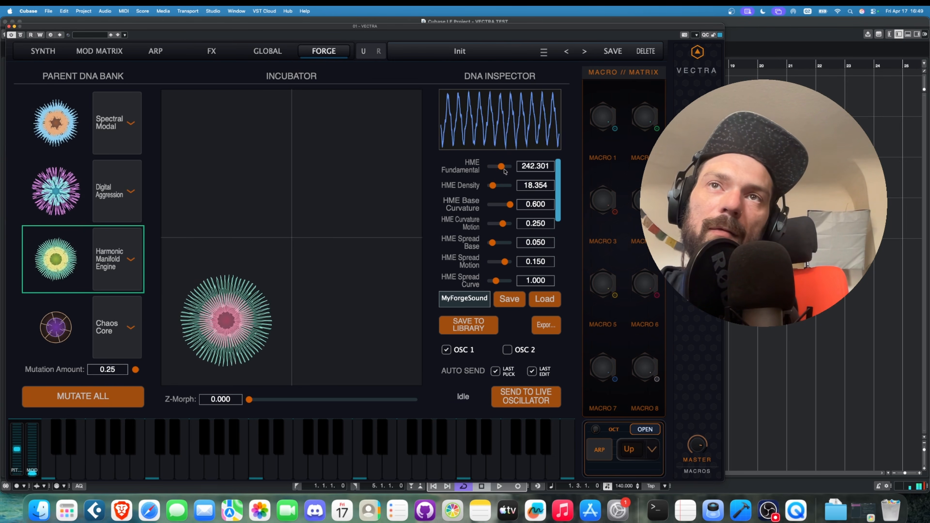
pyautogui.moveTo(493, 242); pyautogui.dragTo(505, 280)
# Step: Set HME Cluster Motion to 0.923, Body to 0.902, Brightness to 0.676, Envelope Shape to 0.888 and Norm Mode to 0.681
pyautogui.scroll(-4, 535, 225)
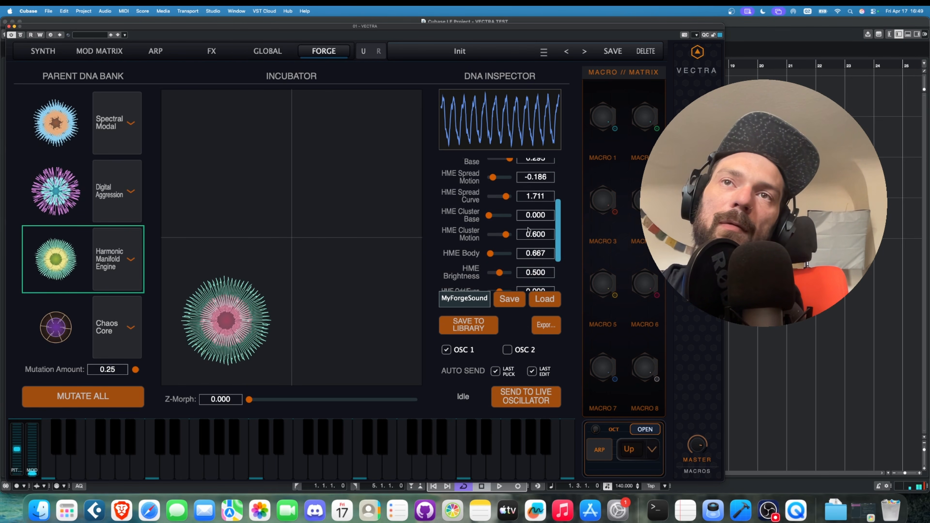
pyautogui.moveTo(501, 236); pyautogui.dragTo(503, 286)
pyautogui.scroll(-3, 538, 234)
pyautogui.scroll(-1, 560, 257)
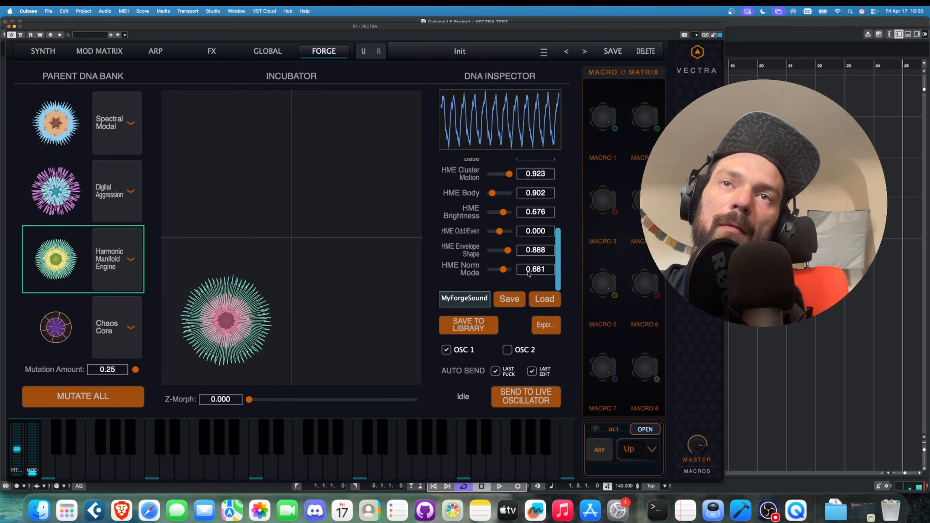
# Step: Set HME Cluster Motion to 0.688, Spread Curve to 0.500, and both Spread Motion and Spread Base to 0.300
pyautogui.moveTo(509, 174)
pyautogui.mouseDown()
pyautogui.moveTo(474, 176)
pyautogui.moveTo(507, 176)
pyautogui.mouseUp()
pyautogui.scroll(4, 555, 232)
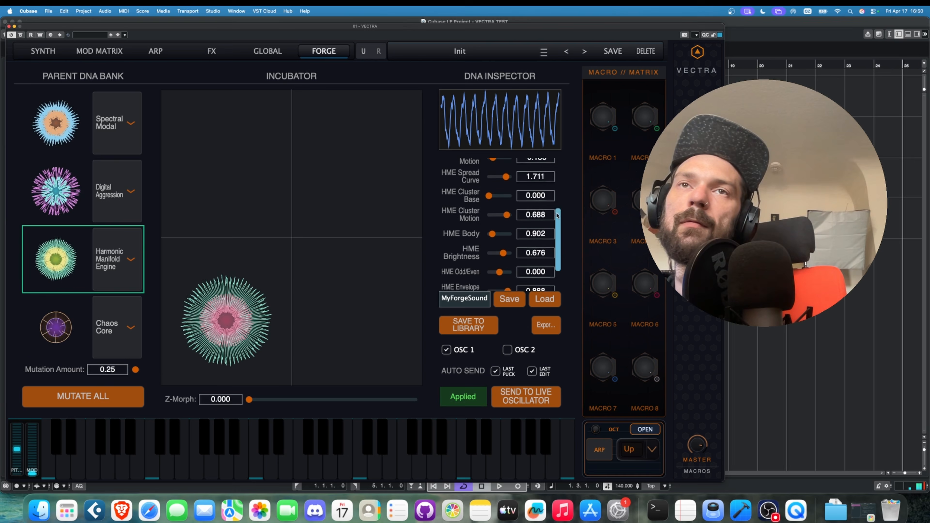
pyautogui.moveTo(502, 211); pyautogui.dragTo(491, 212)
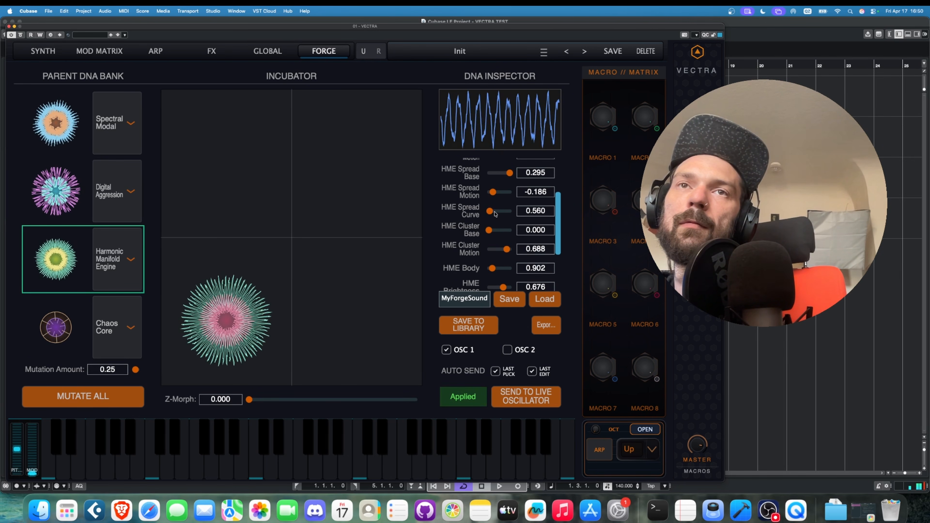
pyautogui.moveTo(494, 212); pyautogui.dragTo(503, 195)
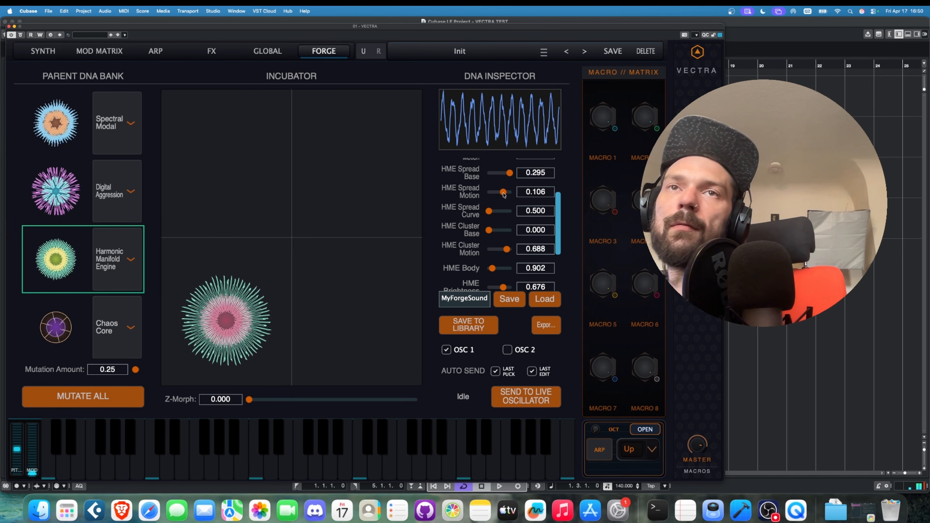
pyautogui.scroll(5, 504, 195)
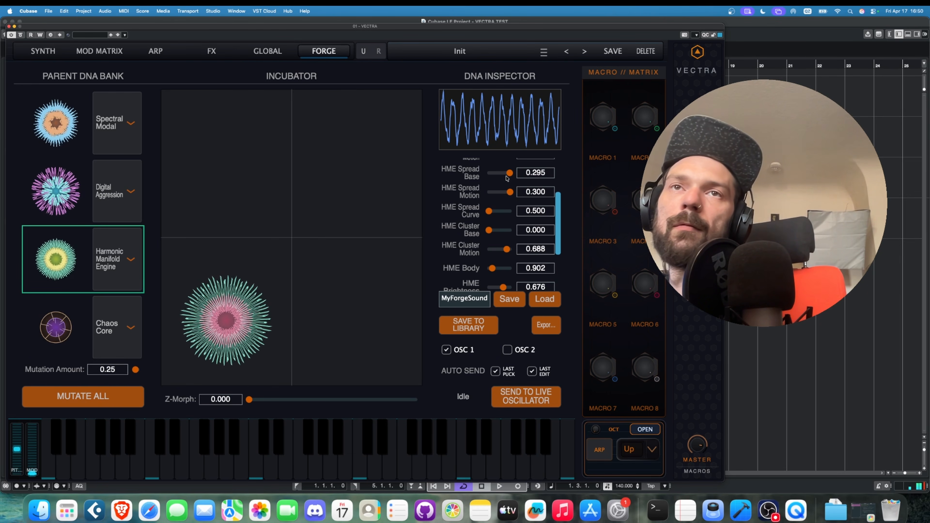
pyautogui.moveTo(506, 178)
pyautogui.mouseDown()
pyautogui.moveTo(492, 175)
pyautogui.moveTo(514, 189)
pyautogui.moveTo(498, 185)
pyautogui.moveTo(490, 167)
pyautogui.moveTo(497, 170)
pyautogui.mouseUp()
# Step: Set HME Fundamental to 190.412, HME Density to 34.927 and HME Body to 0.500
pyautogui.scroll(4, 462, 204)
pyautogui.click(496, 167)
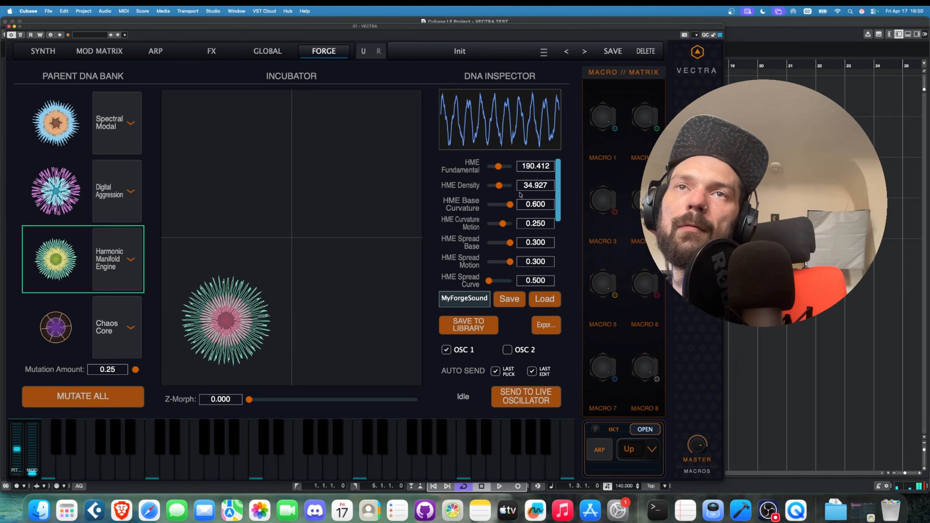
pyautogui.moveTo(560, 200); pyautogui.dragTo(569, 269)
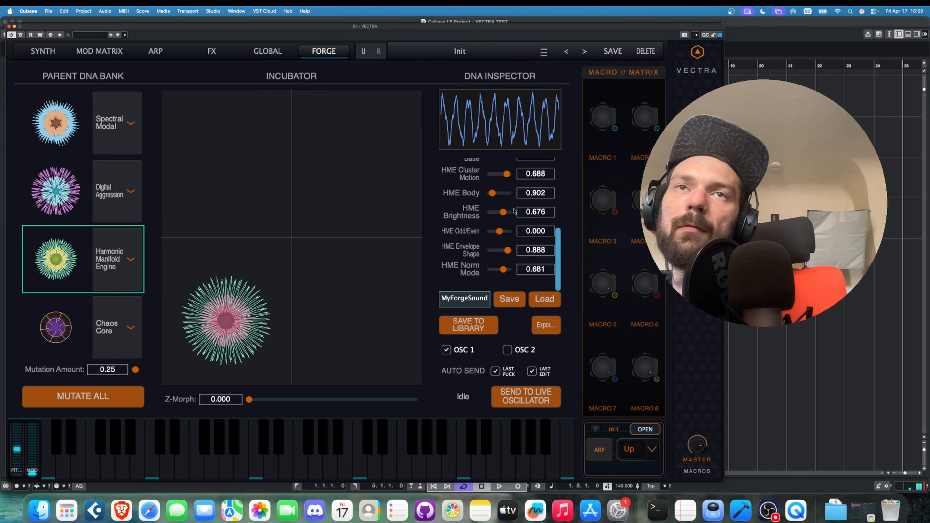
pyautogui.moveTo(501, 194); pyautogui.dragTo(471, 198)
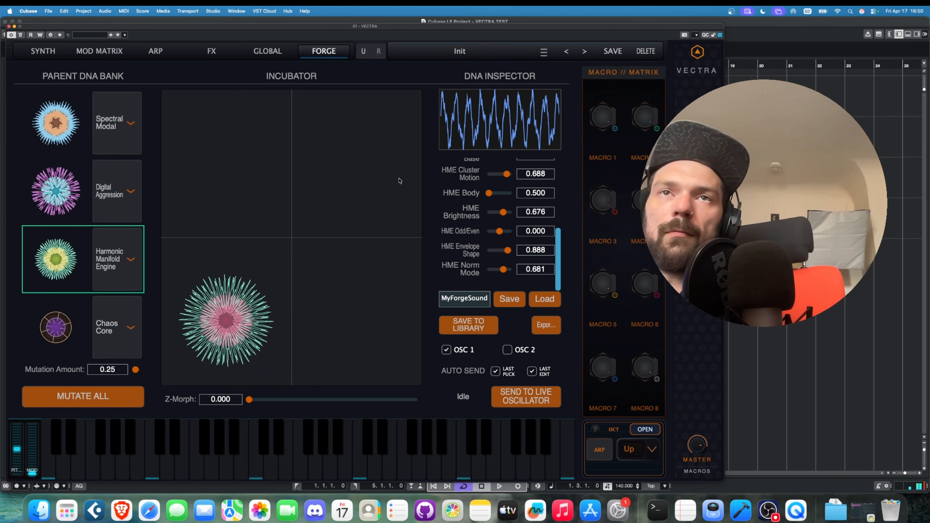
# Step: Move the incubator puck around the Digital Aggression, Chaos Core and Spectral Modal areas, ending in the Chaos Core corner
pyautogui.click(357, 174)
pyautogui.click(321, 303)
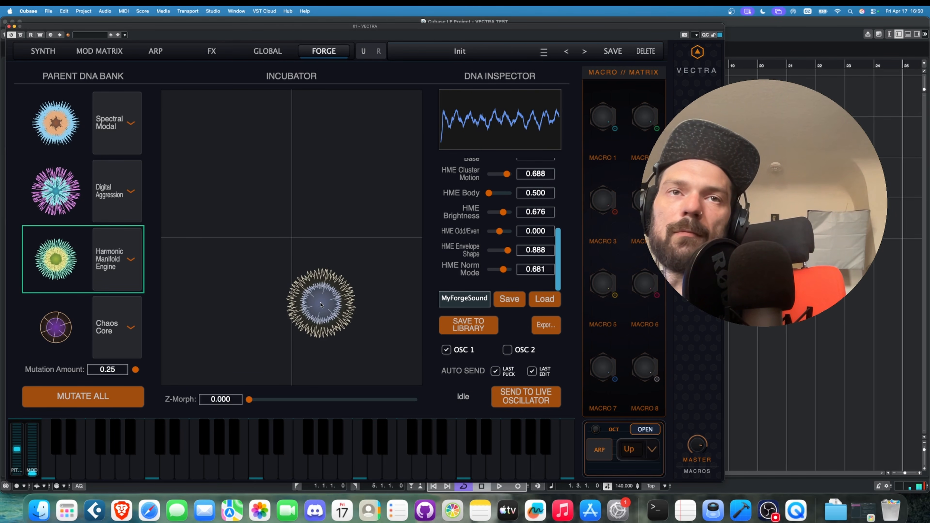
pyautogui.click(226, 179)
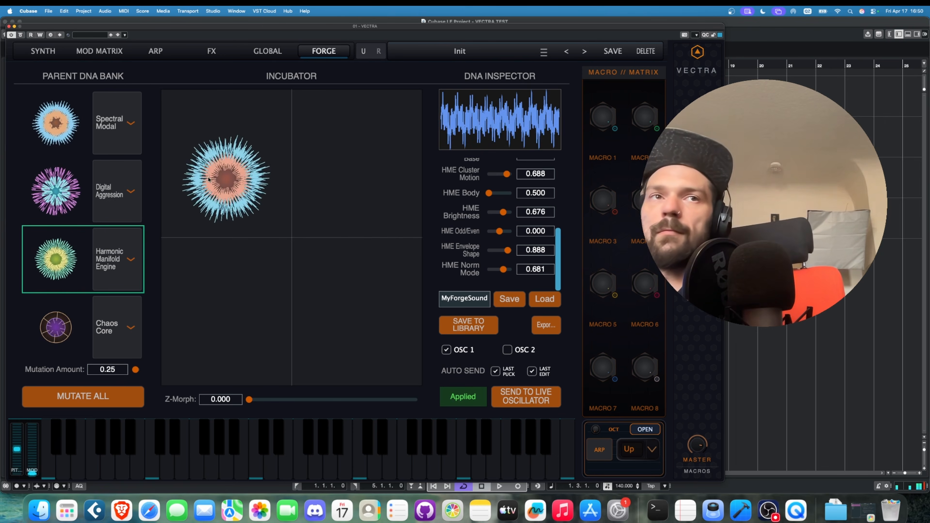
pyautogui.moveTo(282, 287); pyautogui.dragTo(468, 394)
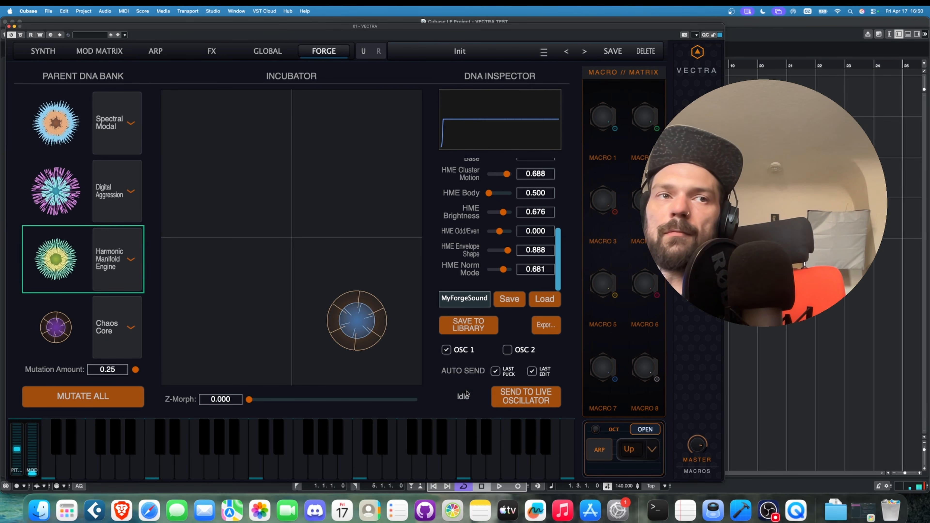
# Step: Select the Chaos Core parent and set Sim Rate to 1.393, 3D Projection to 0.737, Saturator Drive to 0.516, Z-Axis Entropy to 0.691 and Attractor Model to 0.644
pyautogui.click(56, 327)
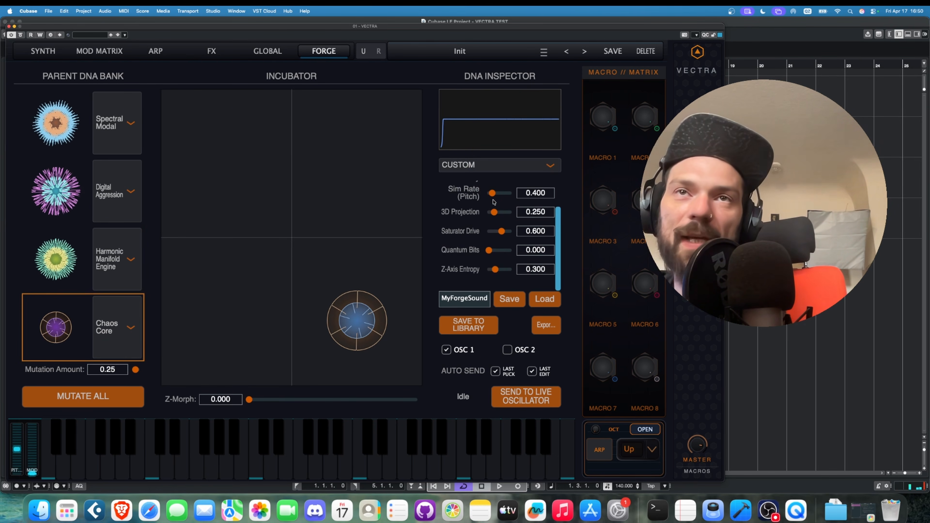
pyautogui.moveTo(492, 193); pyautogui.dragTo(505, 261)
pyautogui.moveTo(500, 193)
pyautogui.mouseDown()
pyautogui.moveTo(489, 194)
pyautogui.moveTo(496, 188)
pyautogui.mouseUp()
pyautogui.scroll(2, 463, 178)
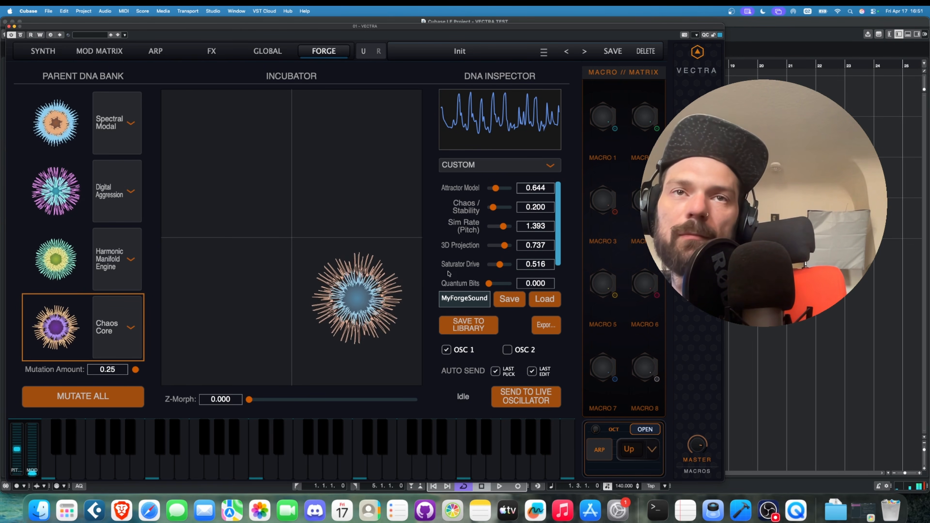
# Step: Set Attractor Model to 1.075, Chaos / Stability to 0.612, Sim Rate to 2.000, and 3D Projection, Saturator Drive and Quantum Bits to 1.000
pyautogui.moveTo(512, 206); pyautogui.dragTo(504, 227)
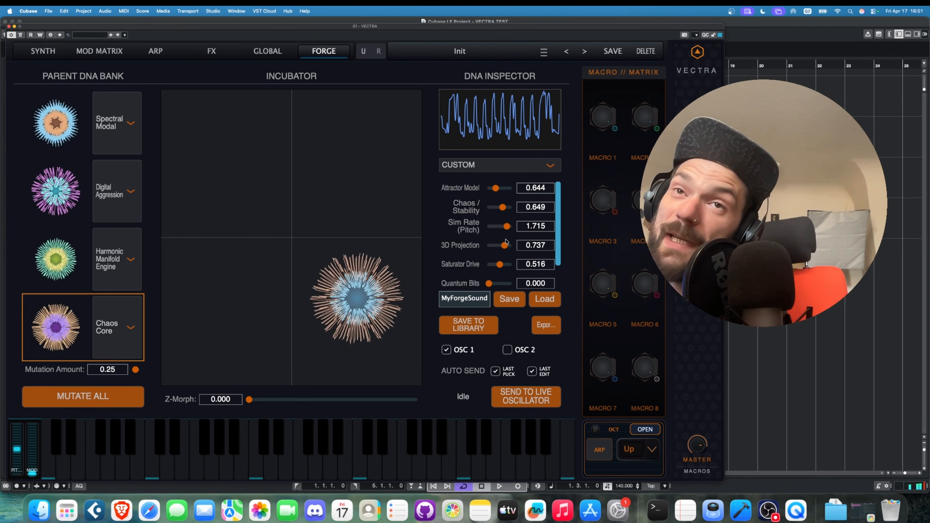
pyautogui.moveTo(488, 283); pyautogui.dragTo(496, 253)
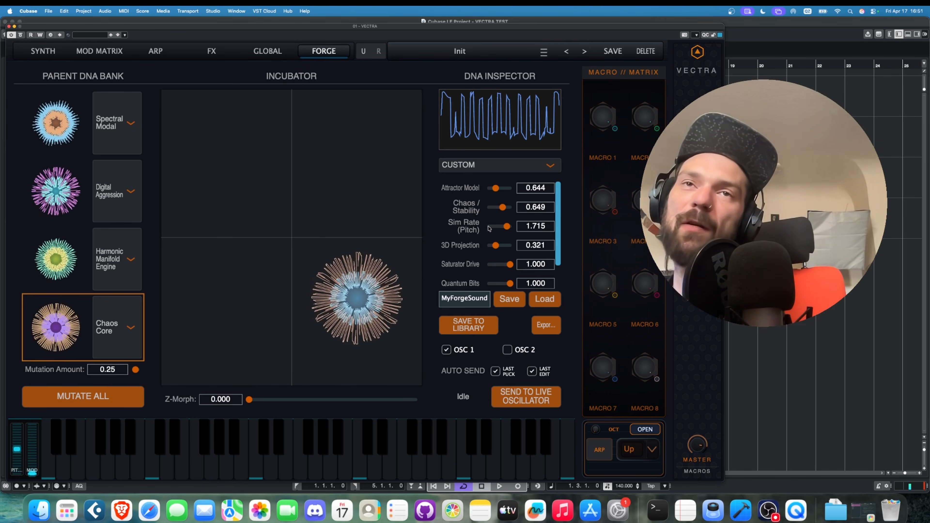
pyautogui.moveTo(495, 188); pyautogui.dragTo(506, 211)
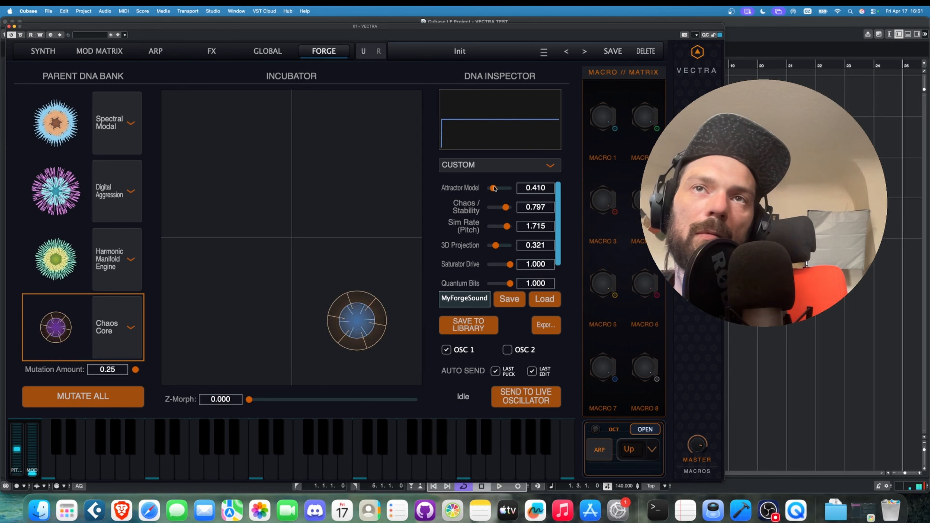
pyautogui.moveTo(498, 188); pyautogui.dragTo(522, 235)
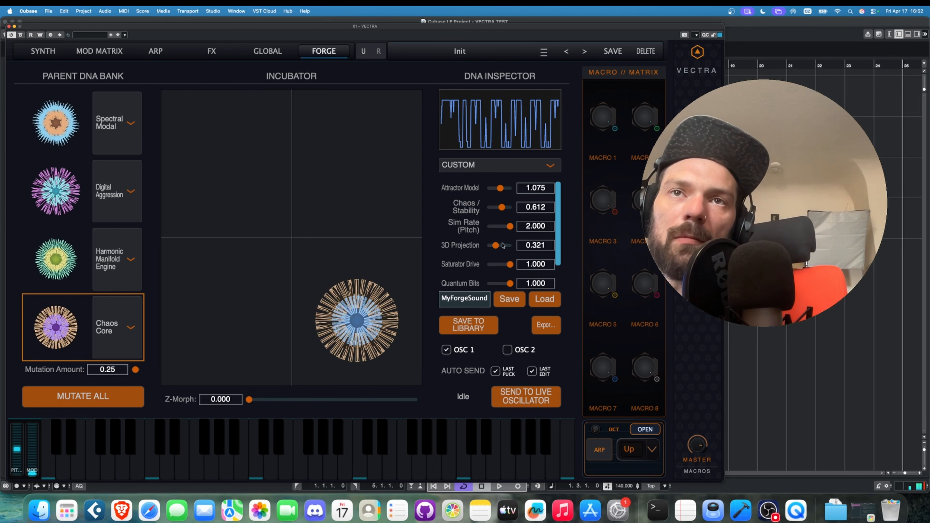
pyautogui.moveTo(502, 245); pyautogui.dragTo(511, 248)
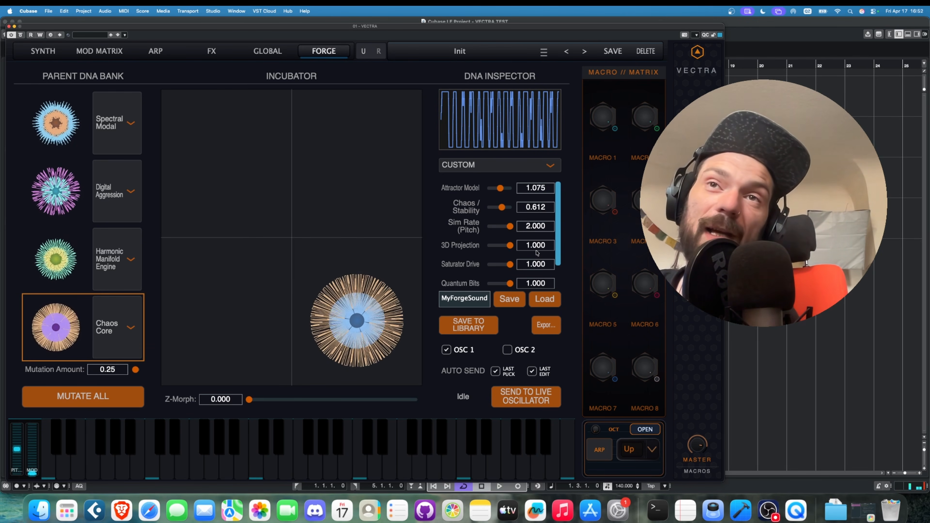
pyautogui.scroll(-2, 536, 253)
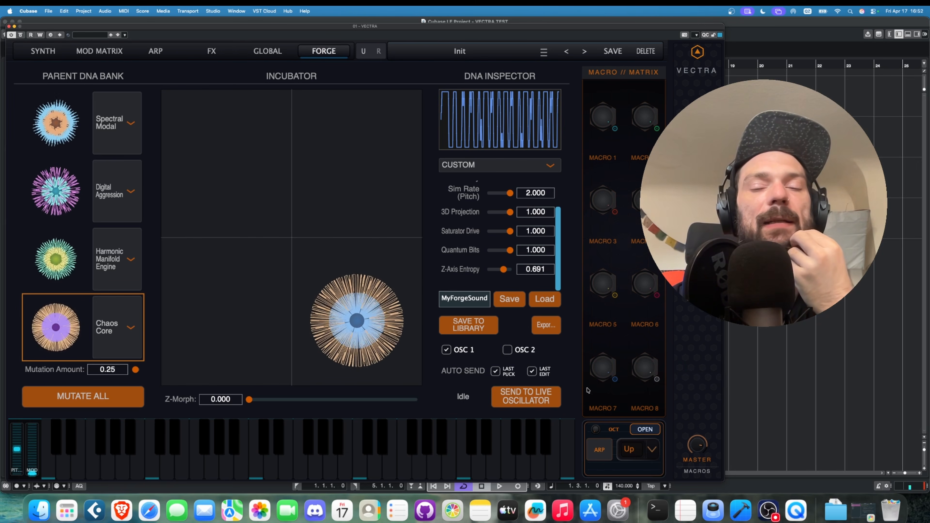
# Step: Examine the forged sound on the Synth page in the expanded Mutate view and in the main oscillator view
pyautogui.click(61, 56)
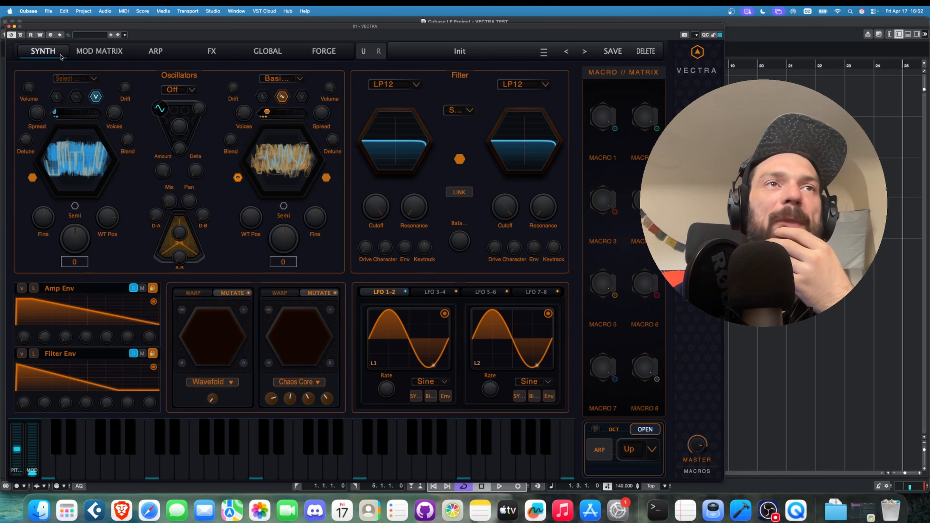
pyautogui.rightClick(5, 49)
pyautogui.click(11, 53)
pyautogui.click(43, 52)
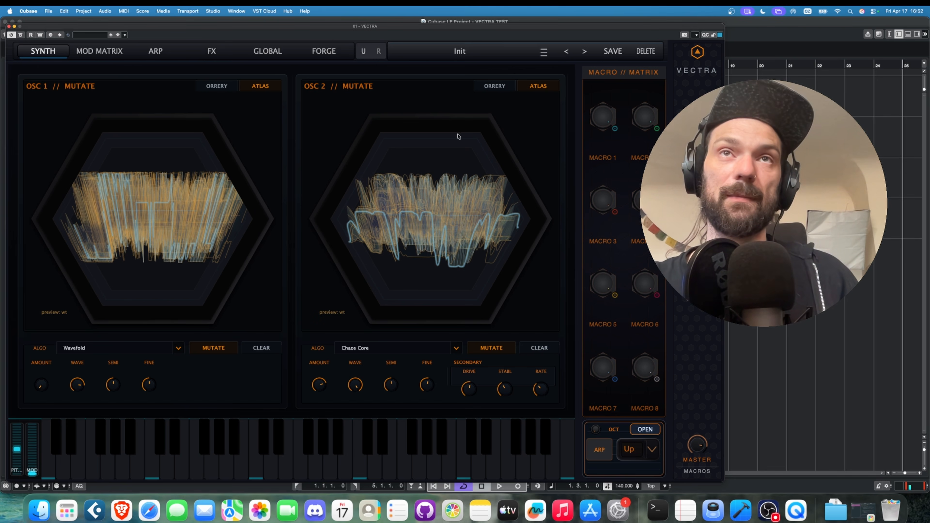
pyautogui.click(38, 53)
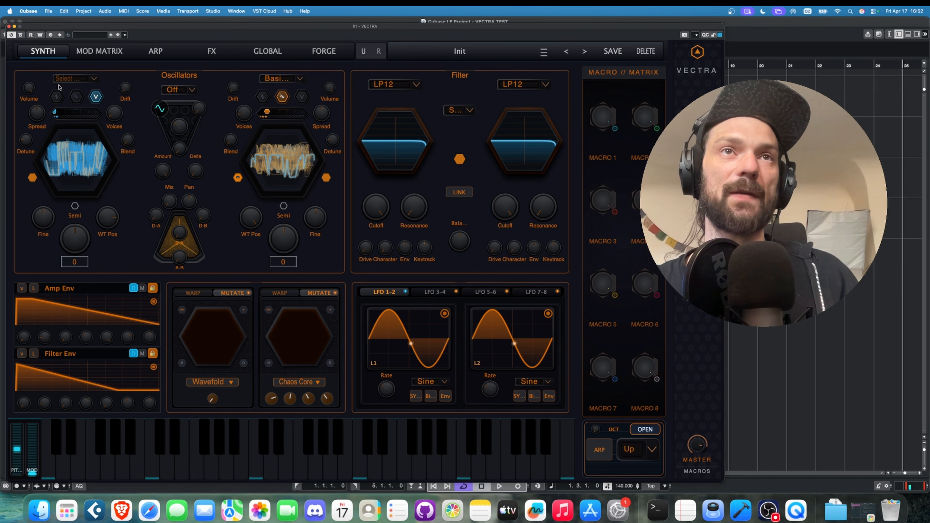
pyautogui.click(76, 208)
pyautogui.click(76, 208)
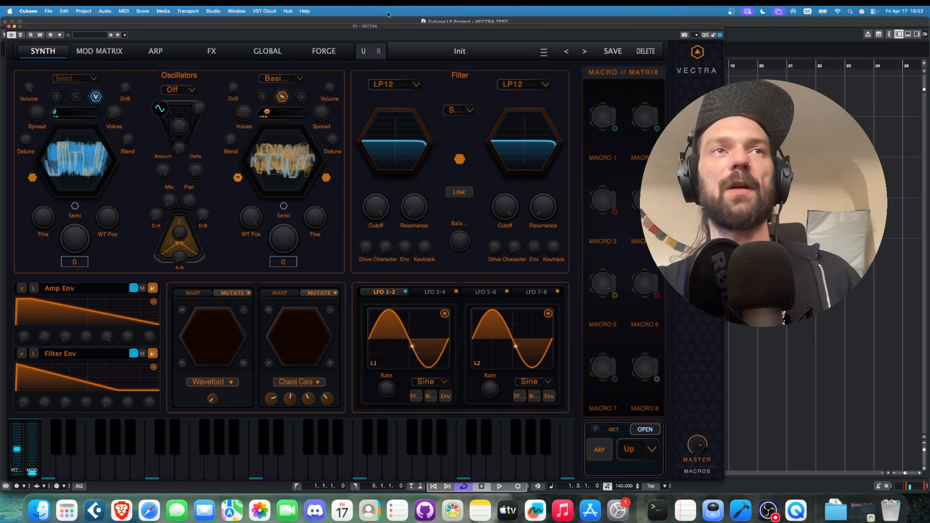
# Step: On the Forge page, select the Digital Aggression parent with the incubator puck in its corner, and set FM Index to 11.196
pyautogui.click(324, 51)
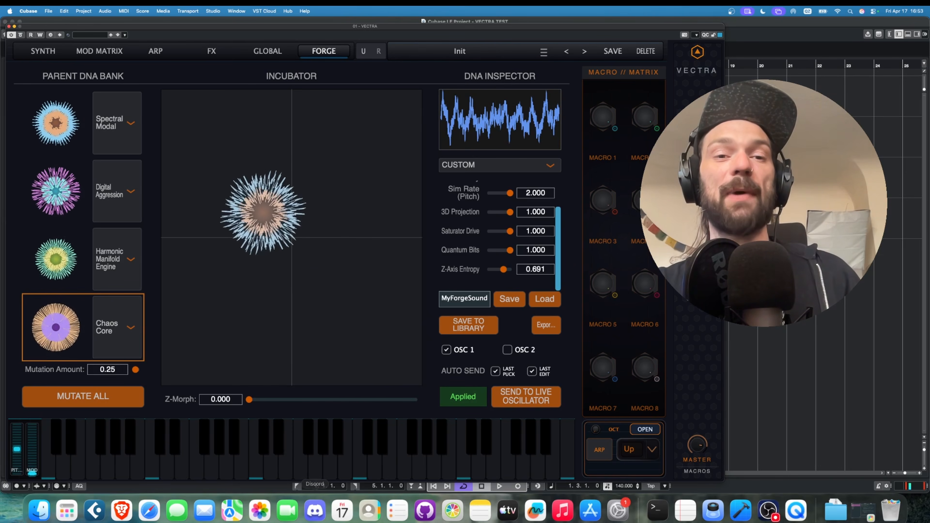
pyautogui.click(335, 455)
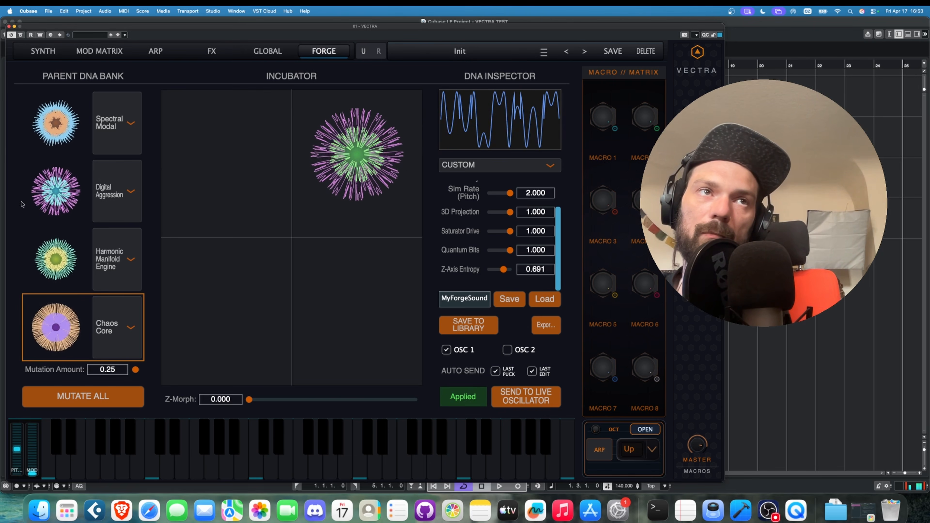
pyautogui.moveTo(494, 204); pyautogui.dragTo(503, 207)
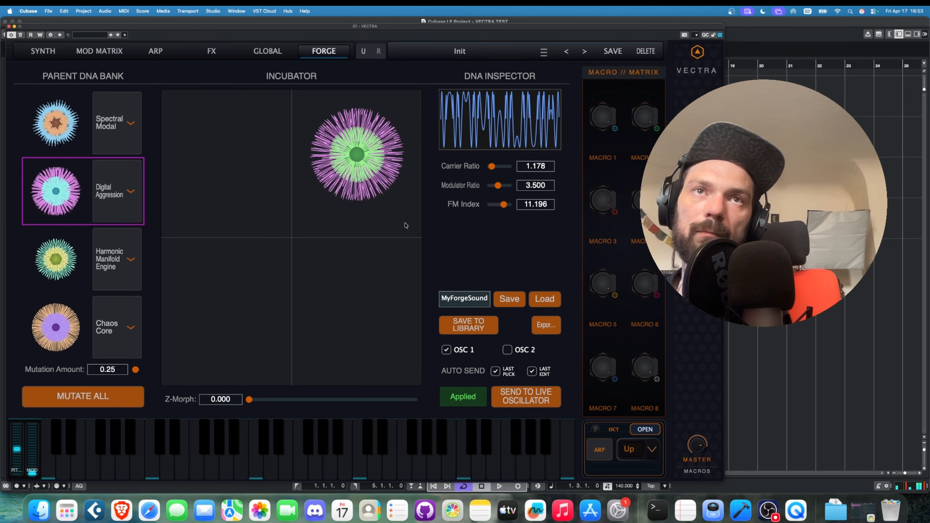
pyautogui.click(390, 222)
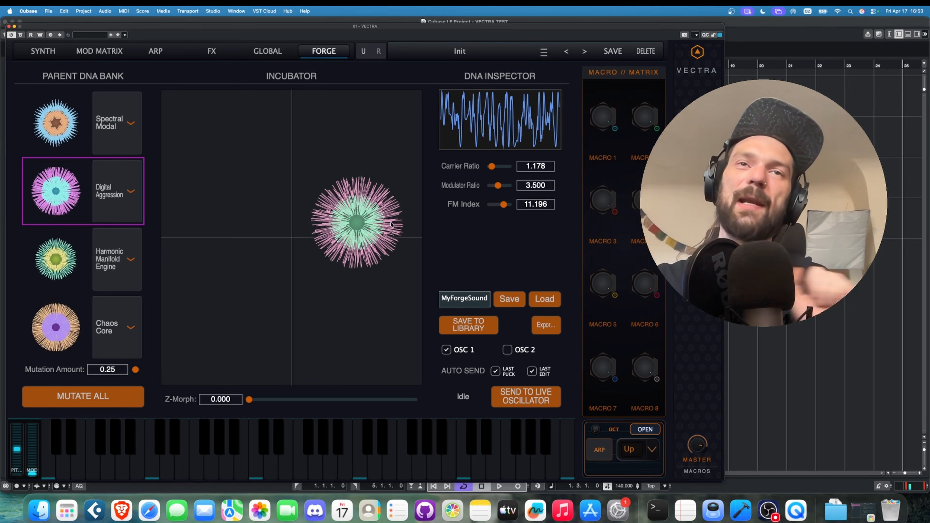
pyautogui.click(367, 158)
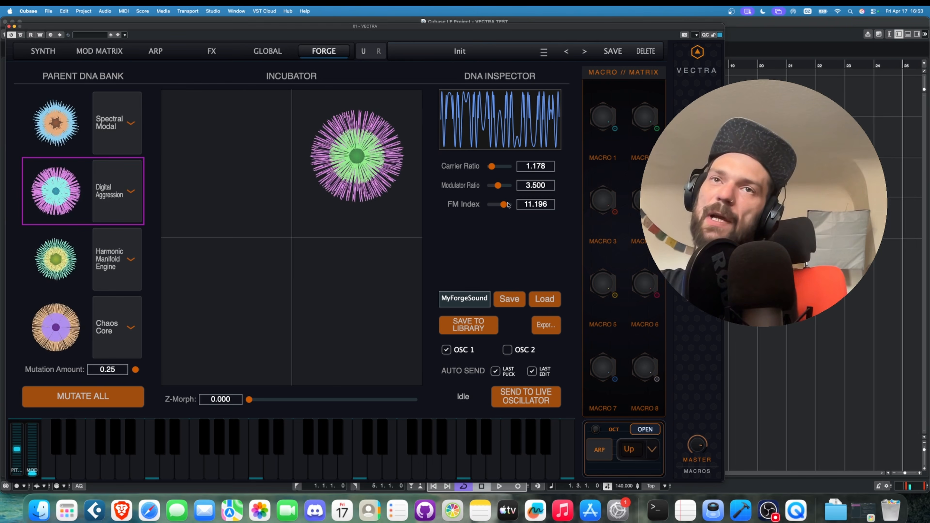
# Step: Set Carrier Ratio to 1.891, Modulator Ratio to 6.655 and FM Index to 2.661, and move the puck close to the Chaos Core corner
pyautogui.moveTo(507, 205); pyautogui.dragTo(500, 205)
pyautogui.moveTo(492, 167)
pyautogui.mouseDown()
pyautogui.moveTo(494, 186)
pyautogui.moveTo(507, 189)
pyautogui.moveTo(495, 171)
pyautogui.mouseUp()
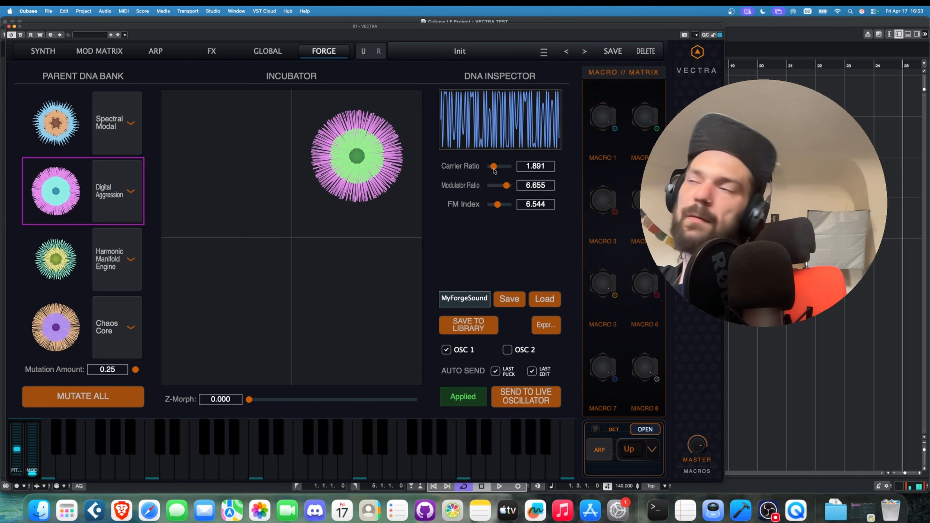
pyautogui.moveTo(497, 204); pyautogui.dragTo(492, 208)
pyautogui.click(339, 322)
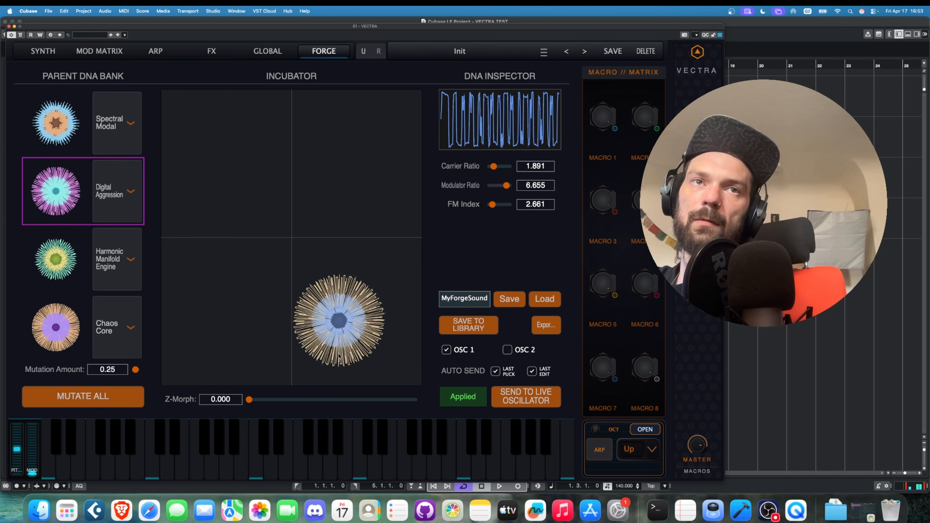
# Step: Morph the forged sound by moving the incubator puck toward the centre, into the Digital Aggression quadrant, and back into the Chaos Core quadrant
pyautogui.click(338, 249)
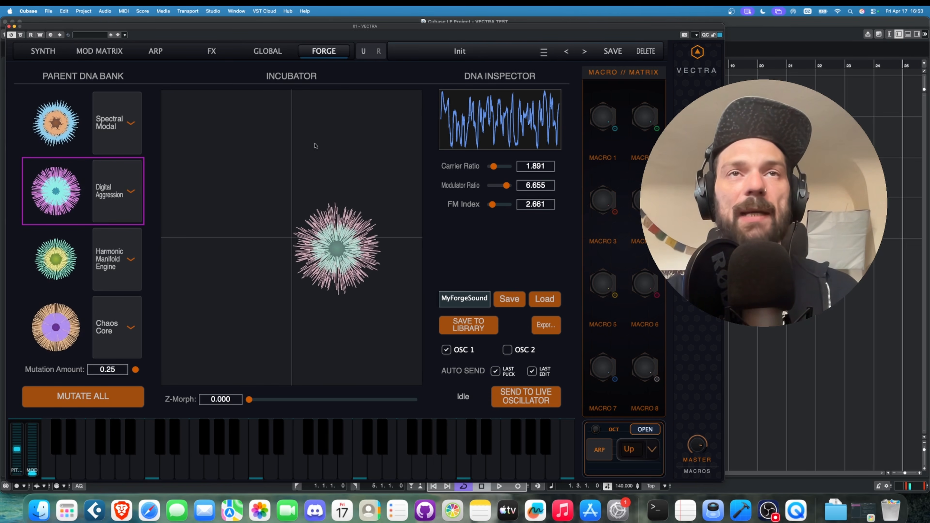
pyautogui.click(357, 154)
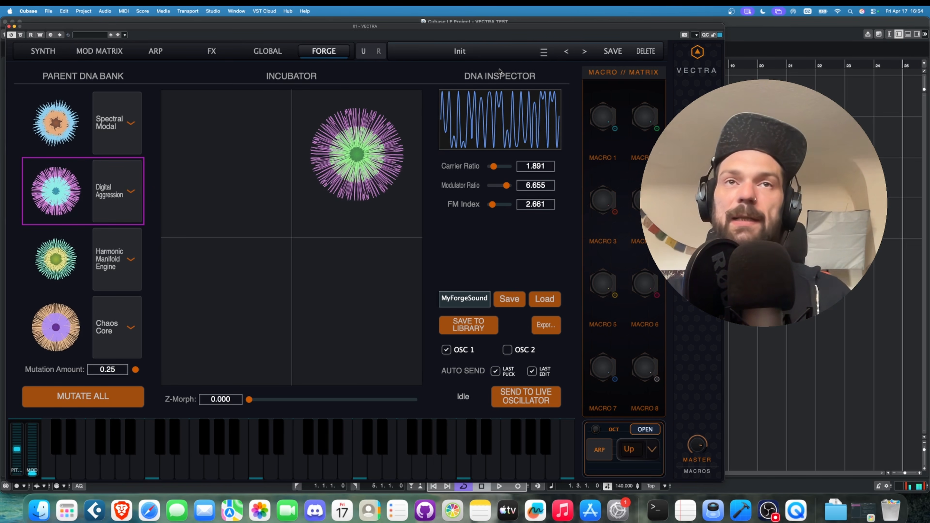
pyautogui.click(344, 310)
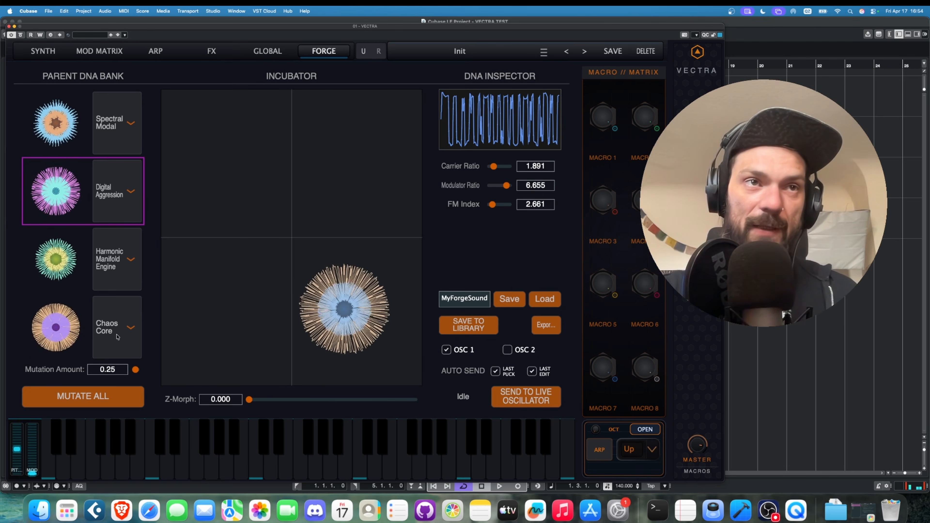
# Step: Inspect the parameters of the Chaos Core, Harmonic Manifold Engine and Digital Aggression parents
pyautogui.click(73, 332)
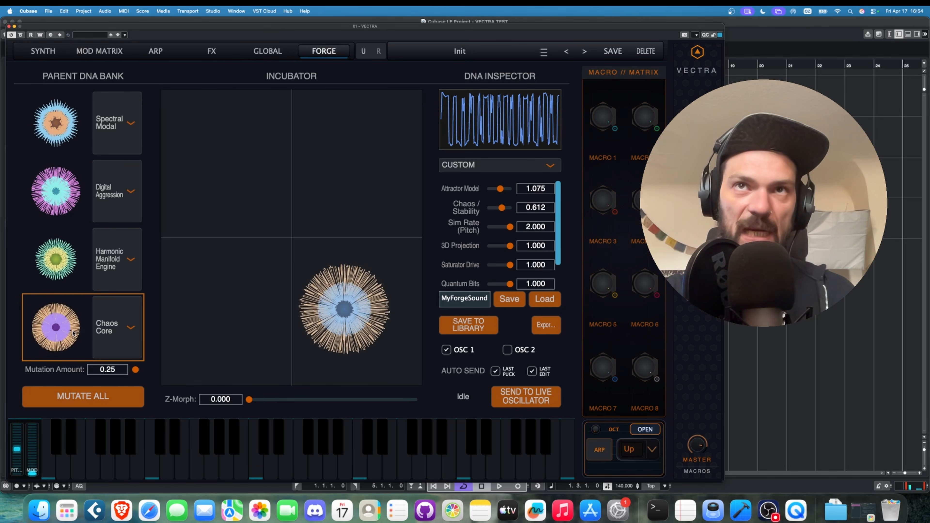
pyautogui.click(75, 272)
pyautogui.click(61, 199)
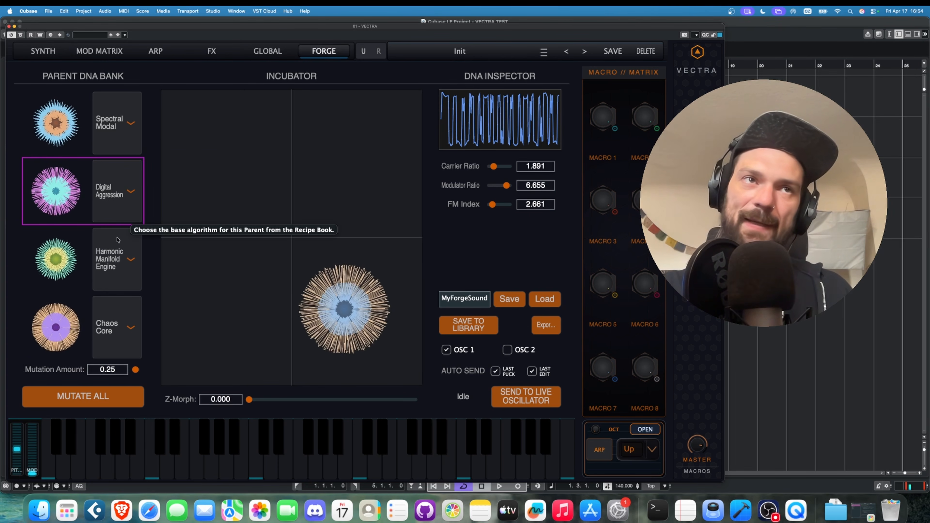
# Step: Move the puck to the centre of the incubator and audition the blended sound with several notes
pyautogui.moveTo(237, 240); pyautogui.dragTo(289, 236)
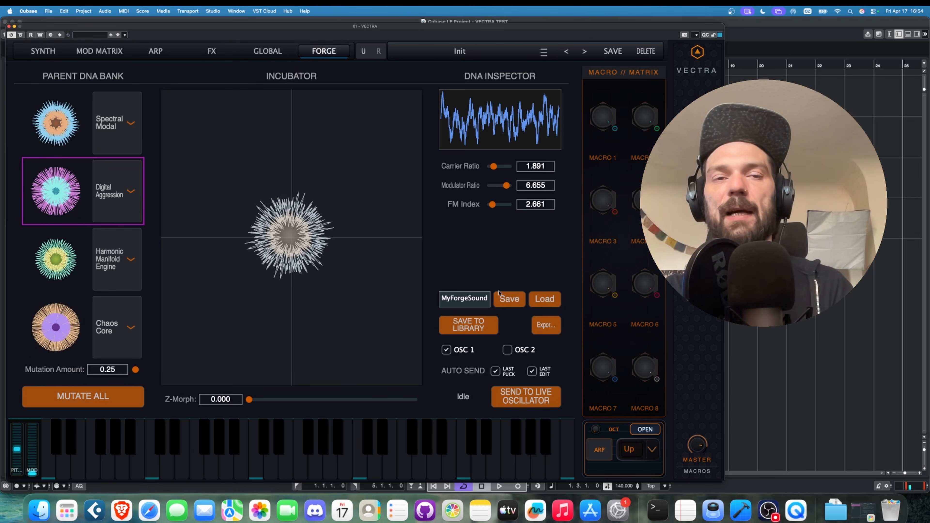
pyautogui.click(167, 462)
pyautogui.click(106, 468)
pyautogui.click(197, 466)
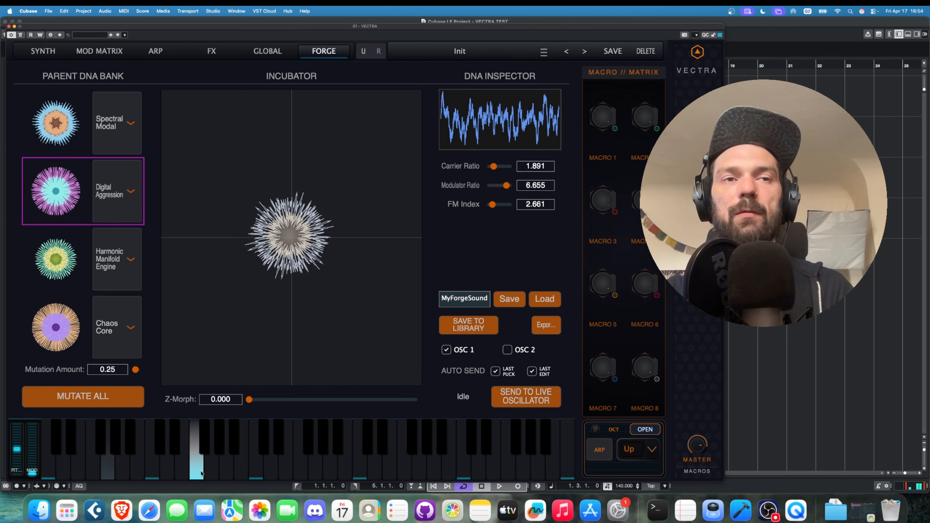
pyautogui.click(263, 445)
# Step: Move the puck into the Spectral Modal quadrant of the incubator and play a few notes
pyautogui.click(226, 155)
pyautogui.click(256, 460)
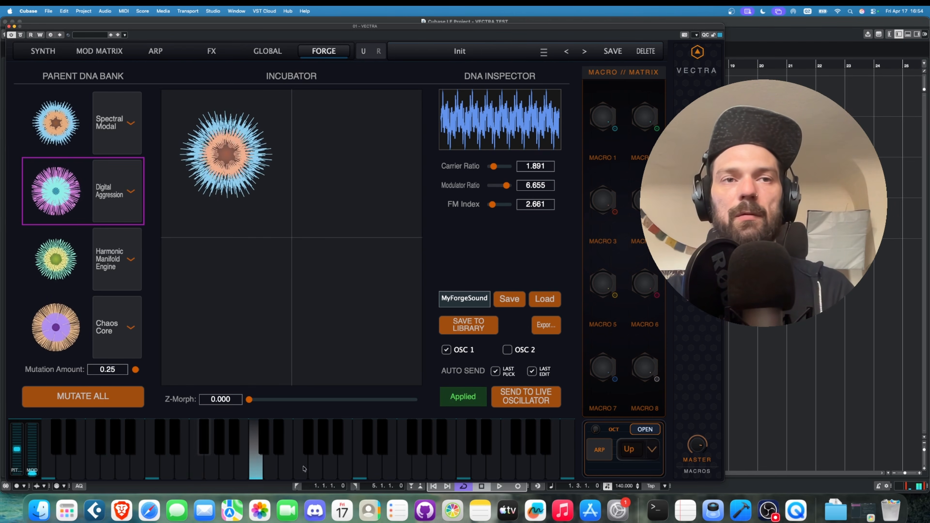
pyautogui.click(314, 466)
# Step: Set the Spectral Modal parent's Material to 1.080, Stiffness to 0.469, Damping to 0.000 and Geometry to 0.278
pyautogui.click(59, 123)
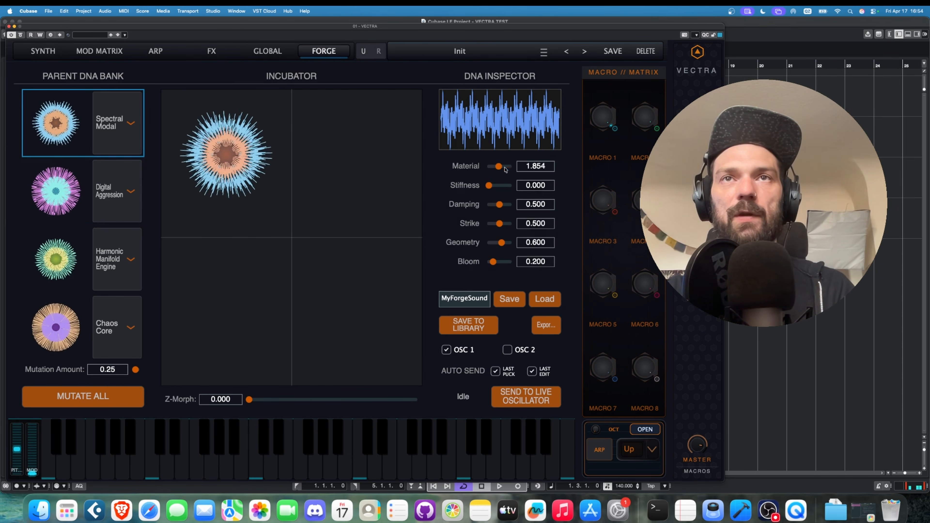
pyautogui.moveTo(505, 169); pyautogui.dragTo(479, 228)
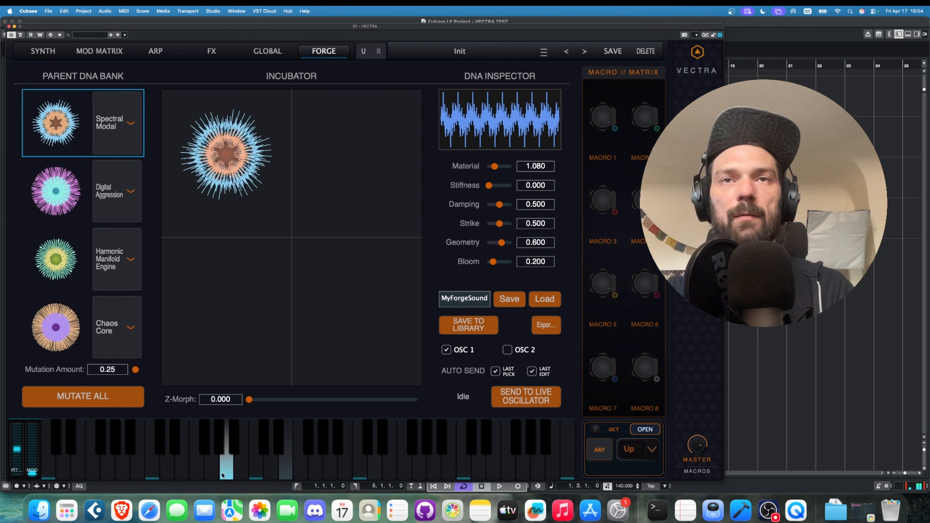
pyautogui.click(499, 186)
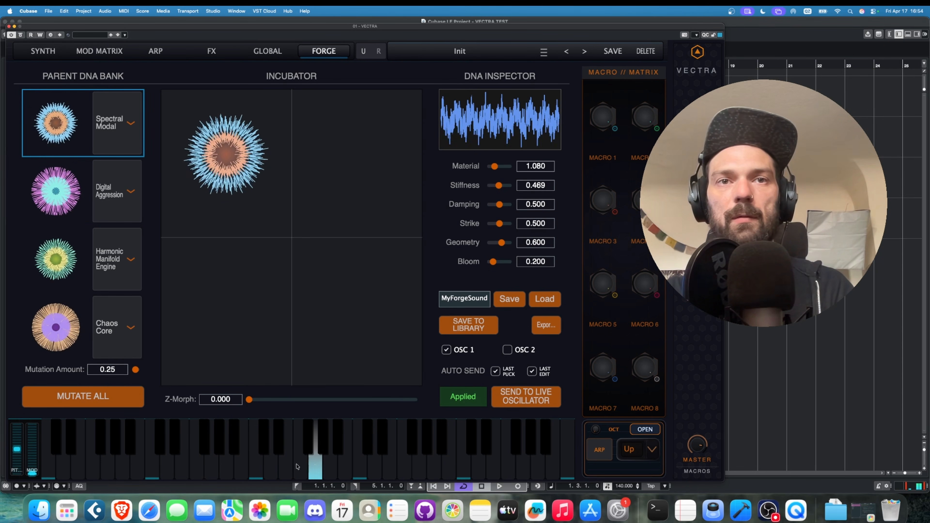
pyautogui.moveTo(499, 205); pyautogui.dragTo(489, 204)
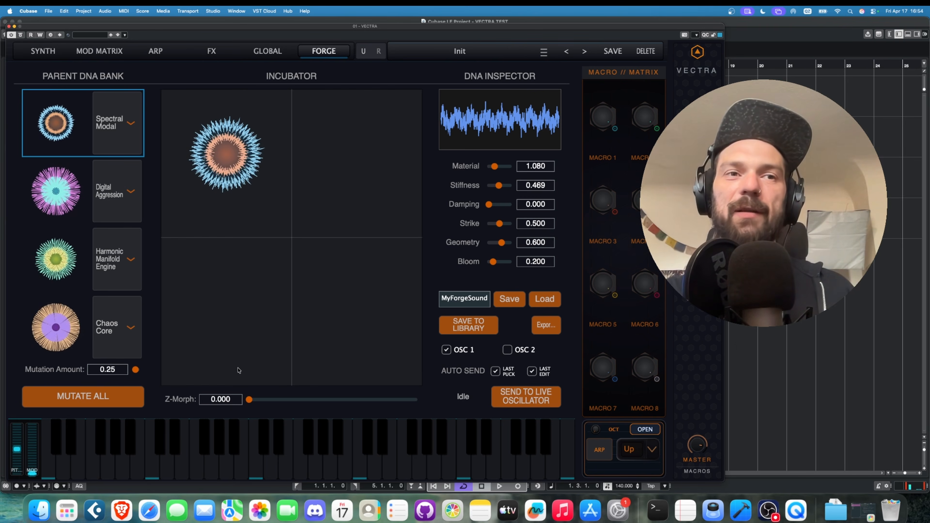
pyautogui.moveTo(507, 244); pyautogui.dragTo(517, 246)
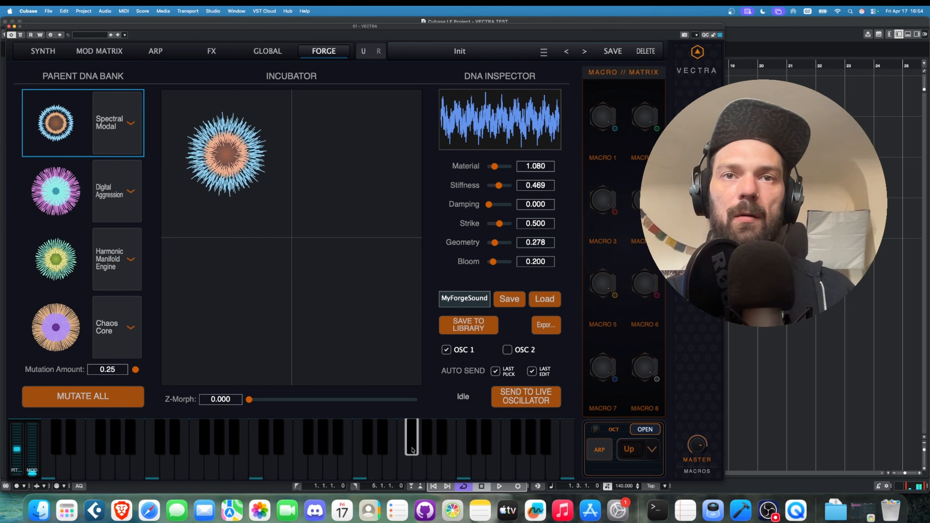
# Step: Audition the edited Spectral Modal sound with a run of notes across the on-screen keyboard
pyautogui.click(361, 461)
pyautogui.click(403, 461)
pyautogui.click(442, 448)
pyautogui.click(493, 446)
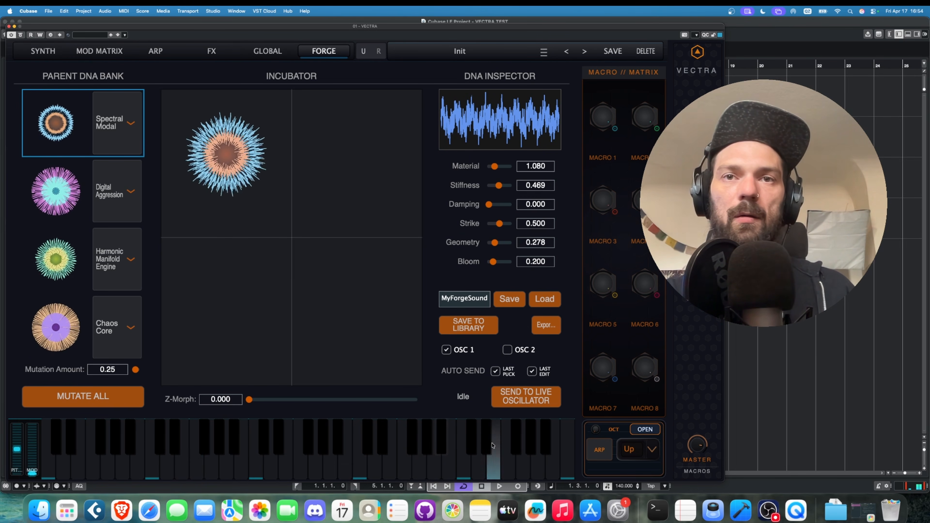
pyautogui.click(470, 440)
pyautogui.moveTo(455, 441)
pyautogui.mouseDown()
pyautogui.moveTo(421, 458)
pyautogui.moveTo(325, 453)
pyautogui.moveTo(93, 469)
pyautogui.moveTo(168, 469)
pyautogui.mouseUp()
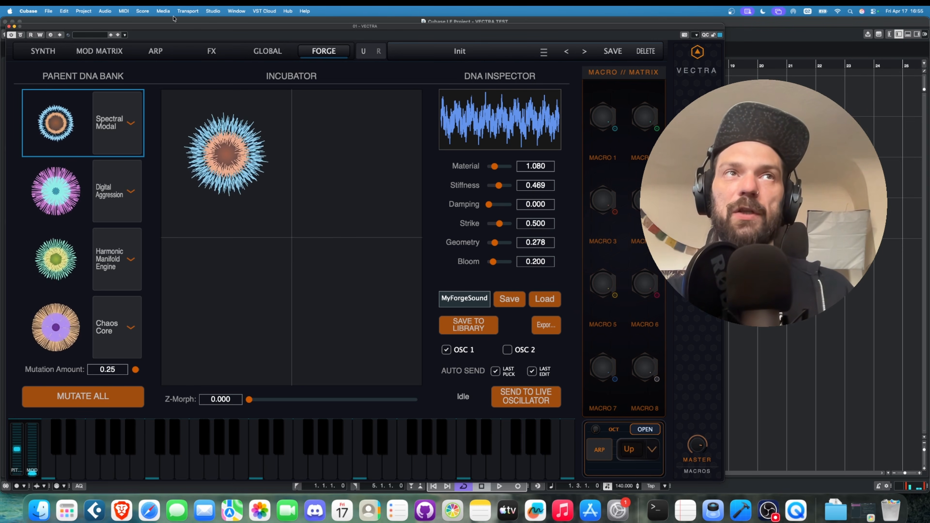
# Step: Audition the Spectral Modal parent's Bloom at 1.000 with several notes, and settle Bloom at 0.242
pyautogui.moveTo(182, 27); pyautogui.dragTo(201, 27)
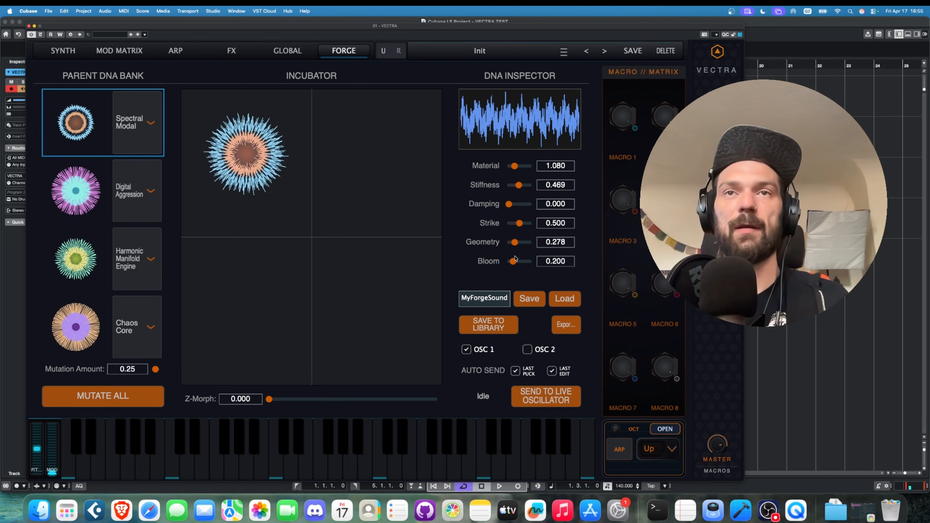
pyautogui.moveTo(514, 260); pyautogui.dragTo(542, 267)
pyautogui.click(350, 463)
pyautogui.click(291, 463)
pyautogui.click(216, 464)
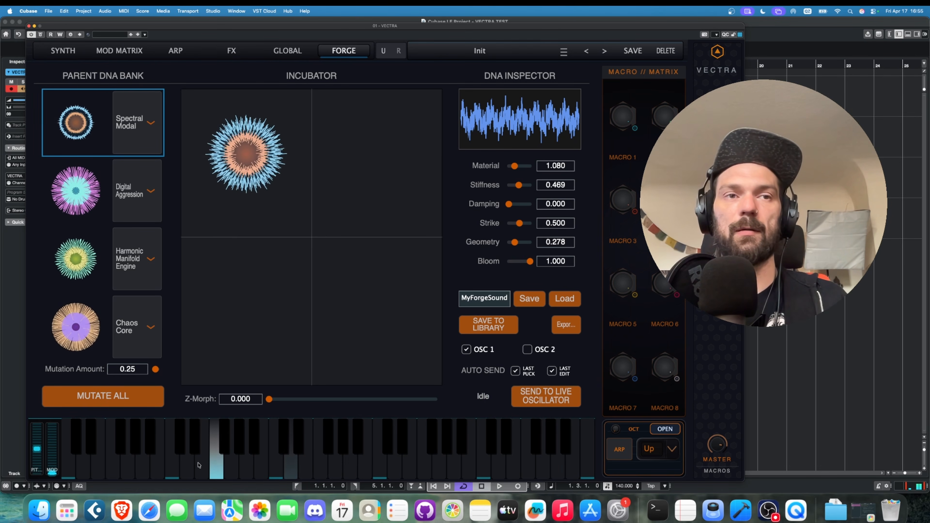
pyautogui.click(197, 465)
pyautogui.moveTo(524, 265); pyautogui.dragTo(514, 262)
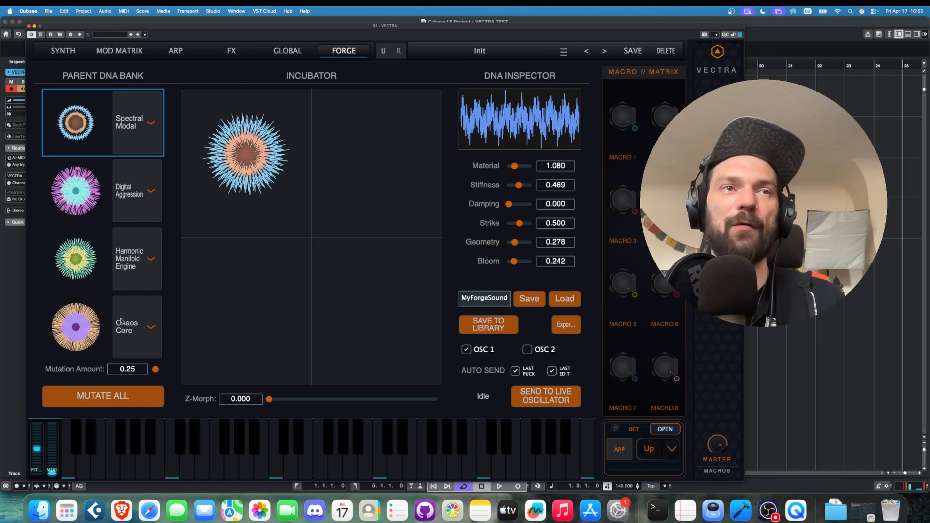
# Step: Add the Fracture, Parallax and Prism effects to the chain on the FX page
pyautogui.click(234, 50)
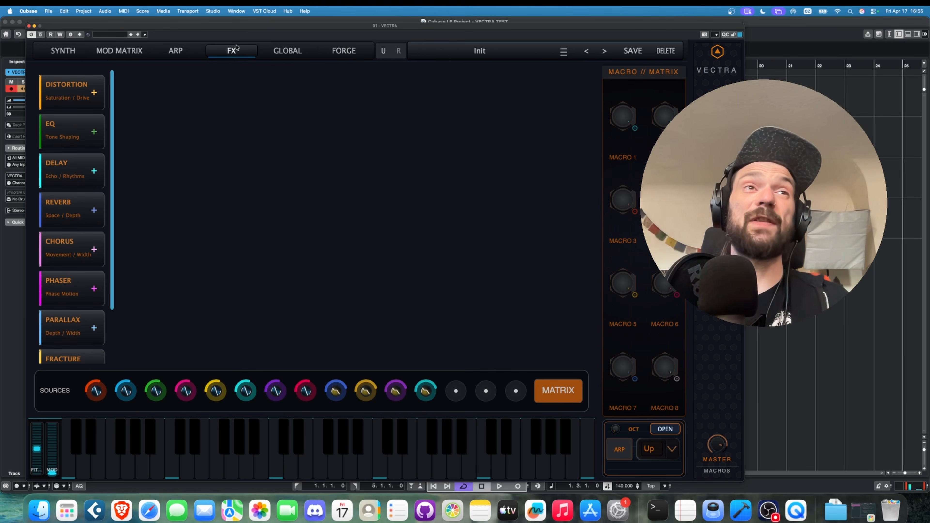
pyautogui.scroll(-3, 101, 246)
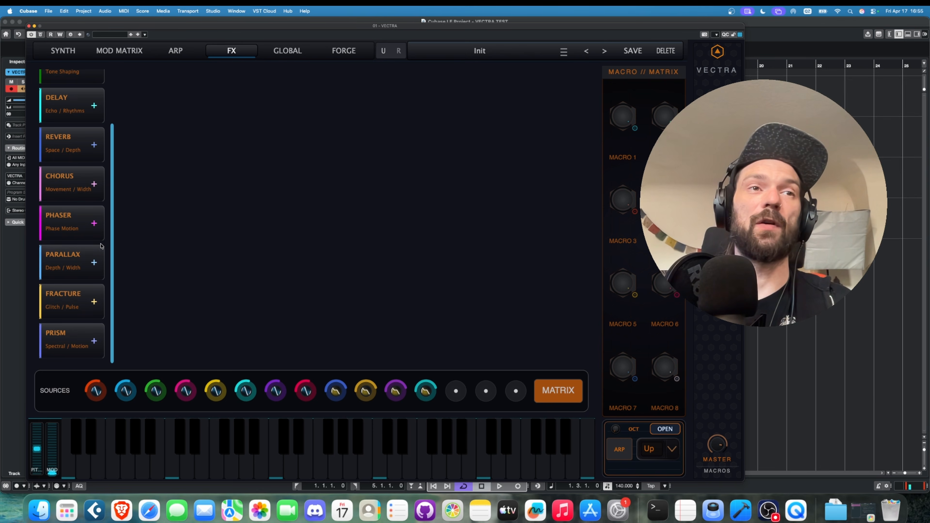
pyautogui.click(94, 302)
pyautogui.click(93, 262)
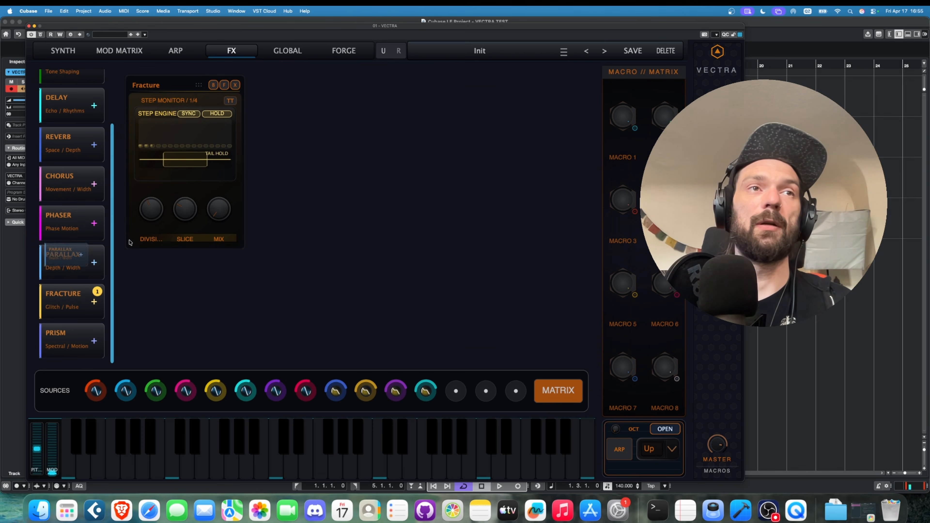
pyautogui.click(78, 336)
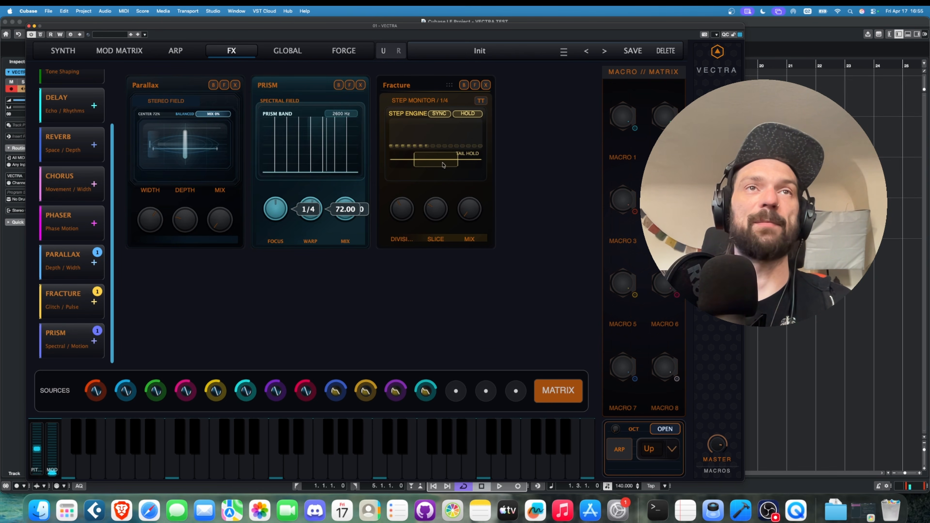
# Step: Insert a Delay effect and rearrange the chain into the order Parallax, Delay, Prism, Fracture
pyautogui.moveTo(330, 86); pyautogui.dragTo(531, 88)
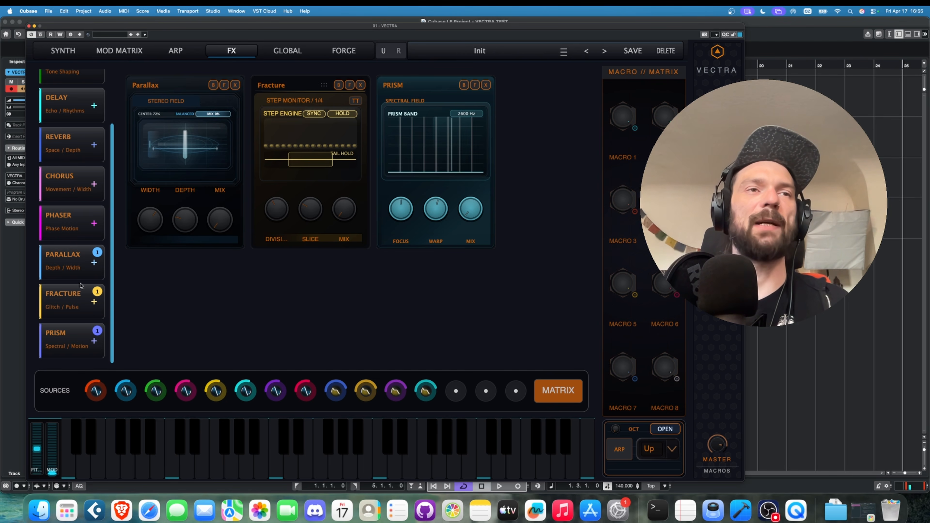
pyautogui.moveTo(72, 103); pyautogui.dragTo(293, 110)
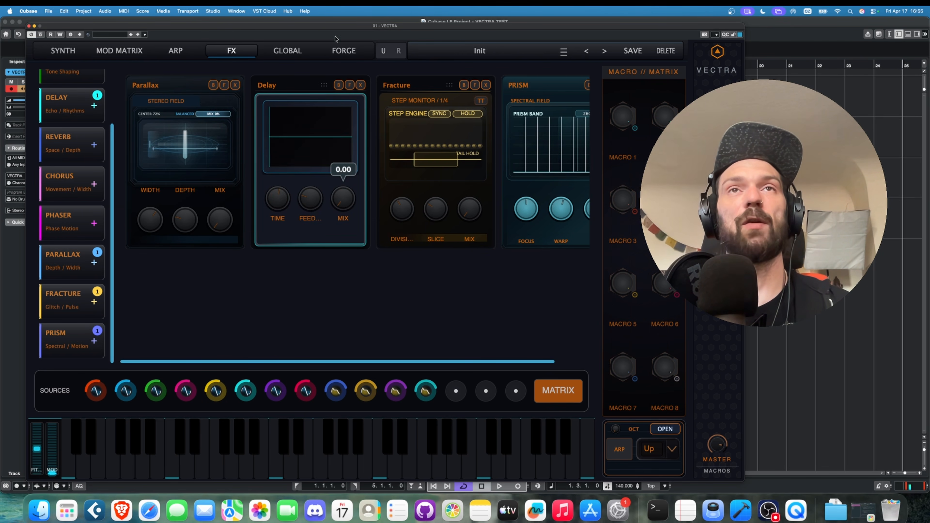
pyautogui.moveTo(448, 85); pyautogui.dragTo(262, 89)
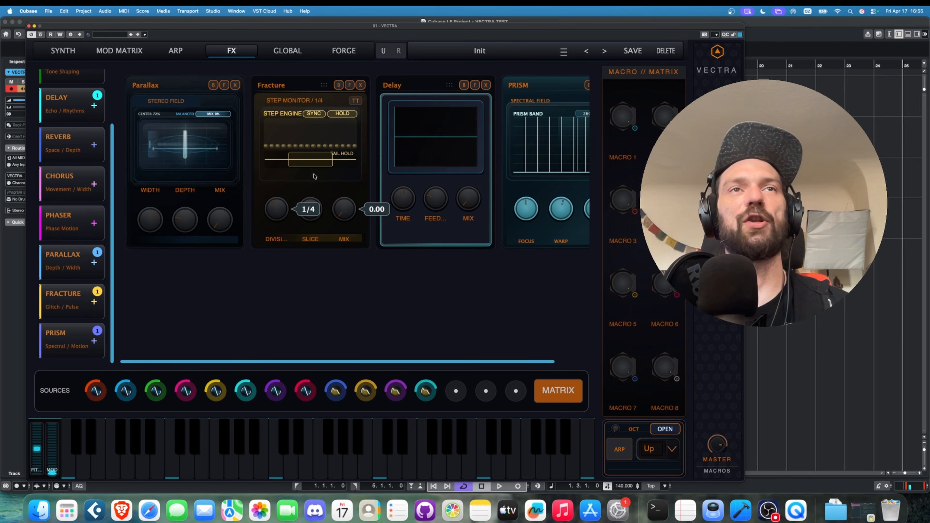
pyautogui.moveTo(330, 89); pyautogui.dragTo(589, 94)
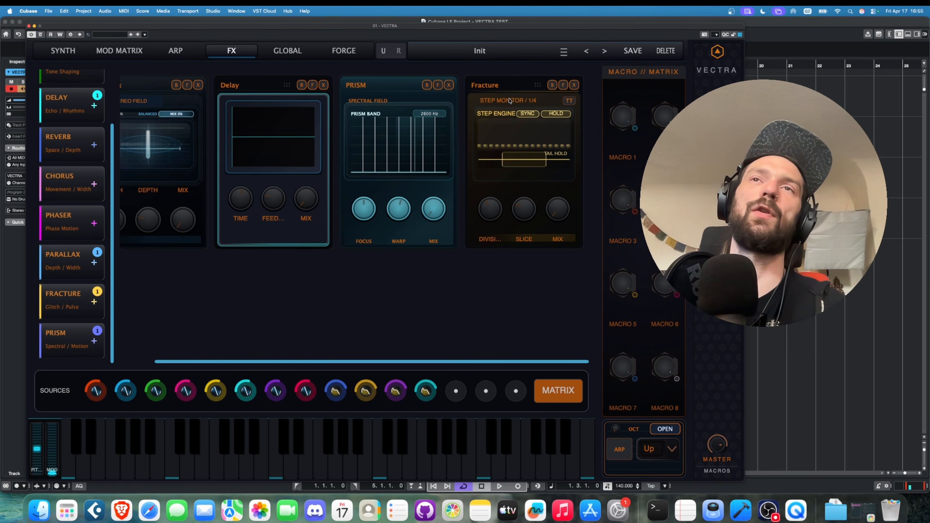
# Step: Examine Fracture's expanded view and the Synth page's expanded Mutate view, and return to the main Synth view
pyautogui.click(564, 86)
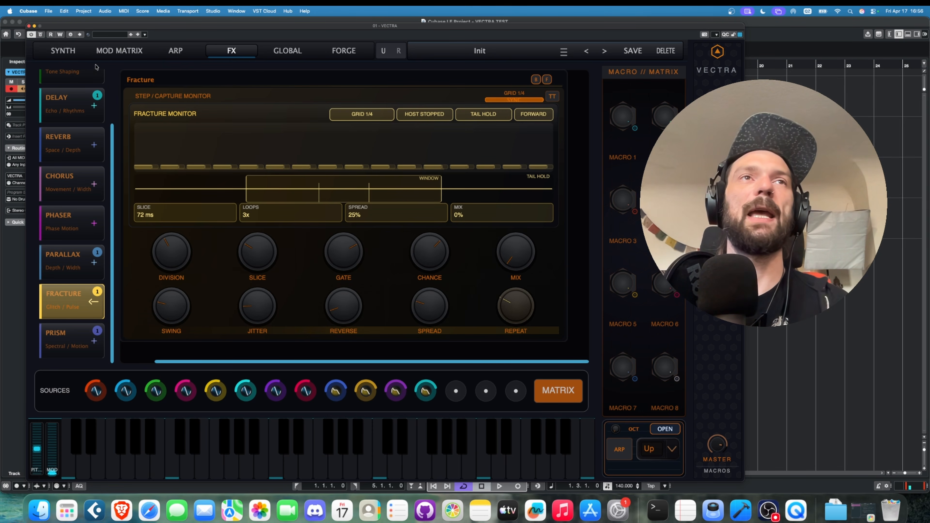
pyautogui.click(45, 53)
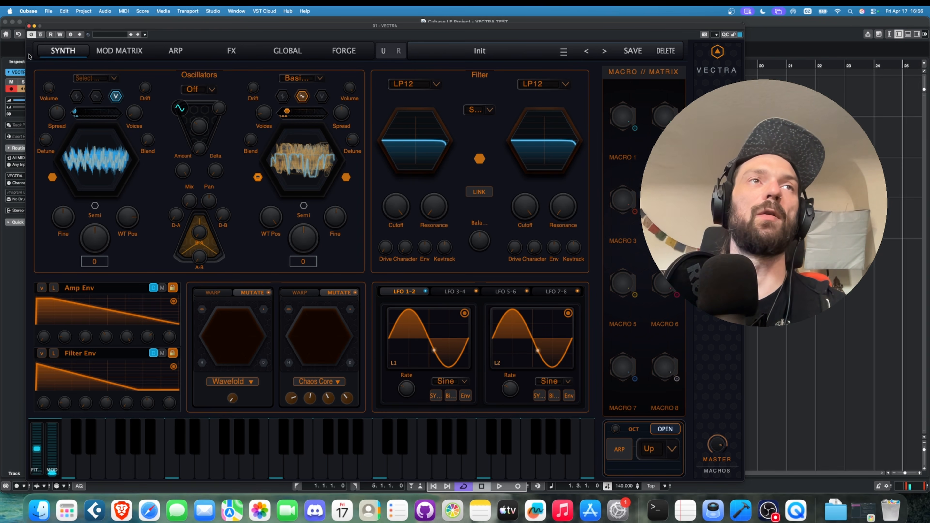
pyautogui.click(318, 167)
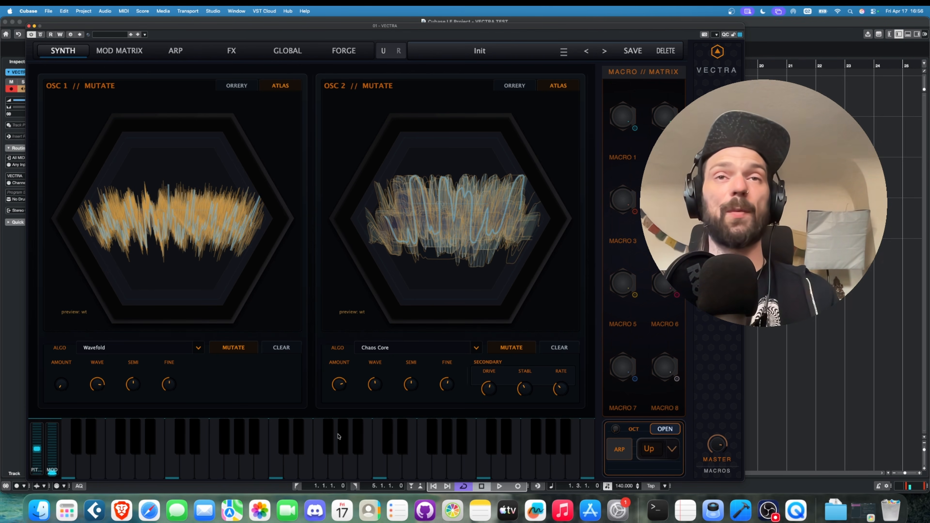
pyautogui.click(52, 50)
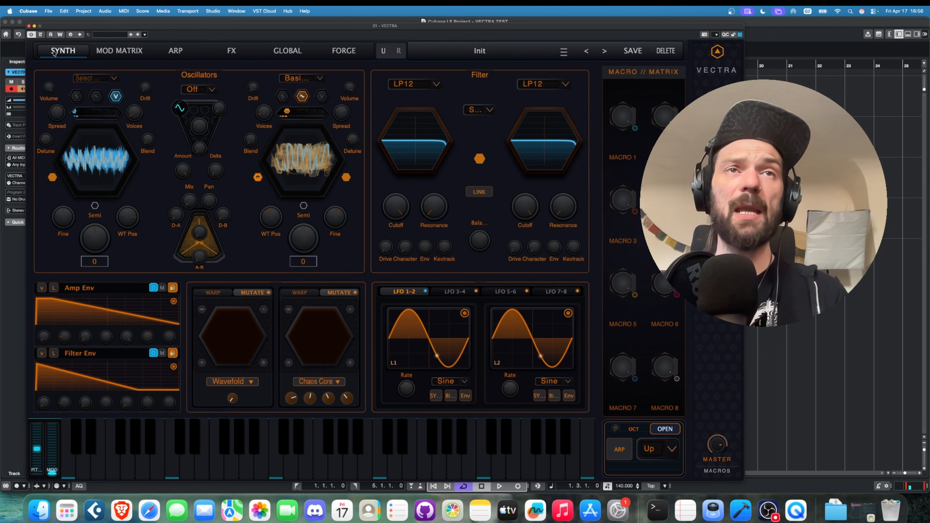